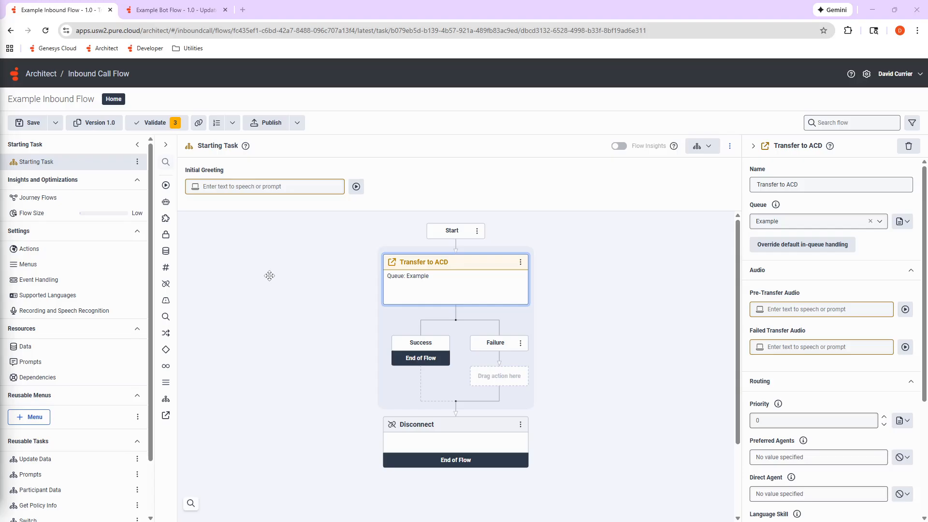
Check the flow's validation warnings and remove the empty text-to-speech item from the Initial Greeting audio sequence
click(175, 124)
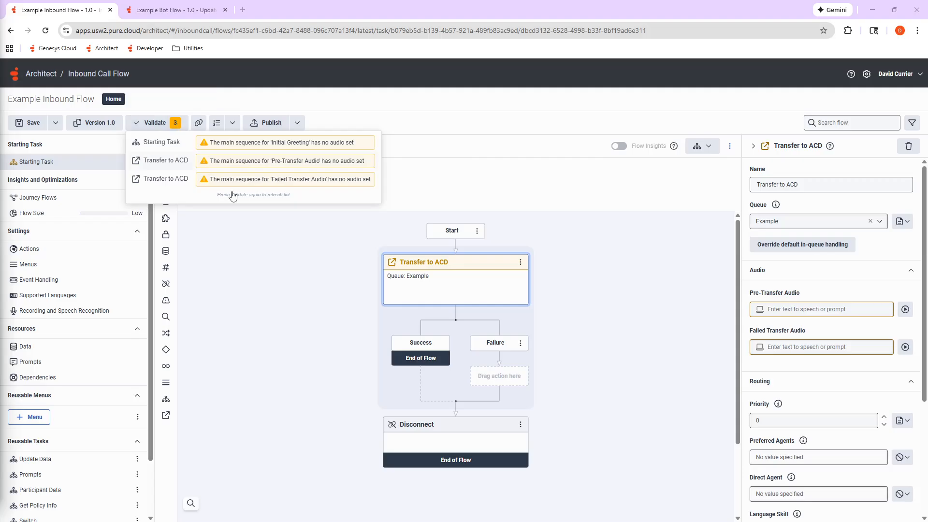
click(305, 263)
click(357, 186)
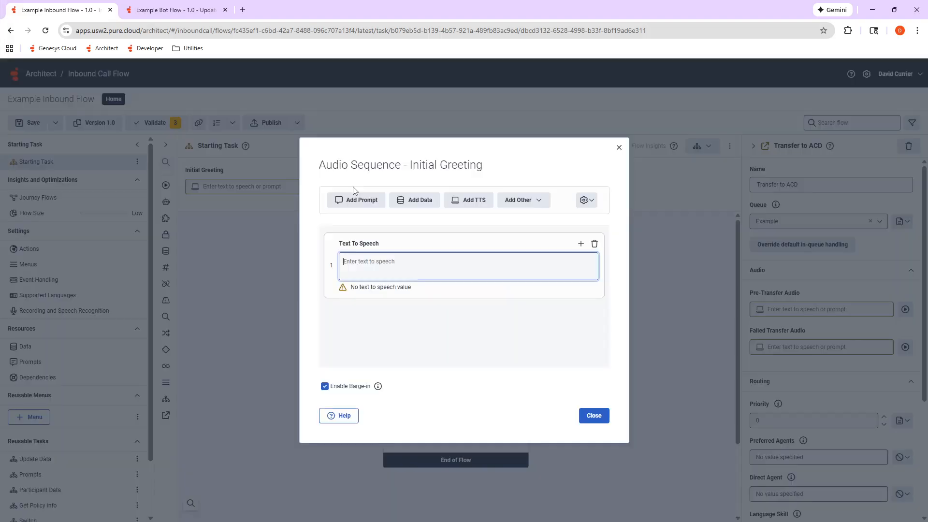
click(594, 243)
click(529, 320)
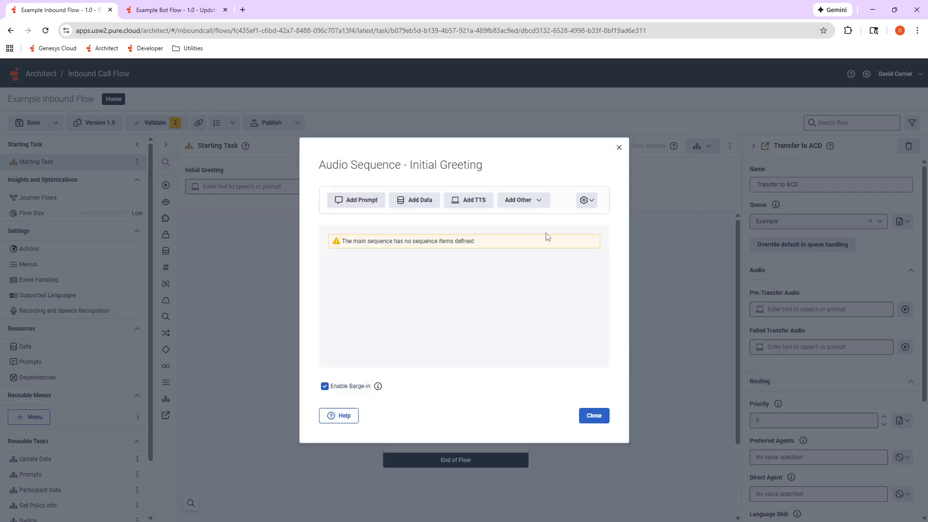
Add an expression item to the Initial Greeting audio sequence and set it to ToAudioTTS(NOT_SET)
click(537, 200)
click(532, 222)
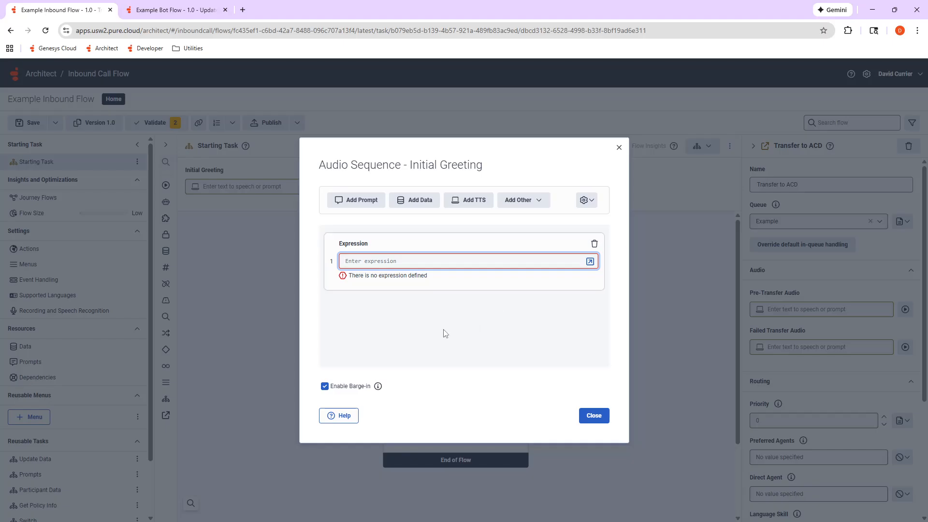
text(toaudiotts)
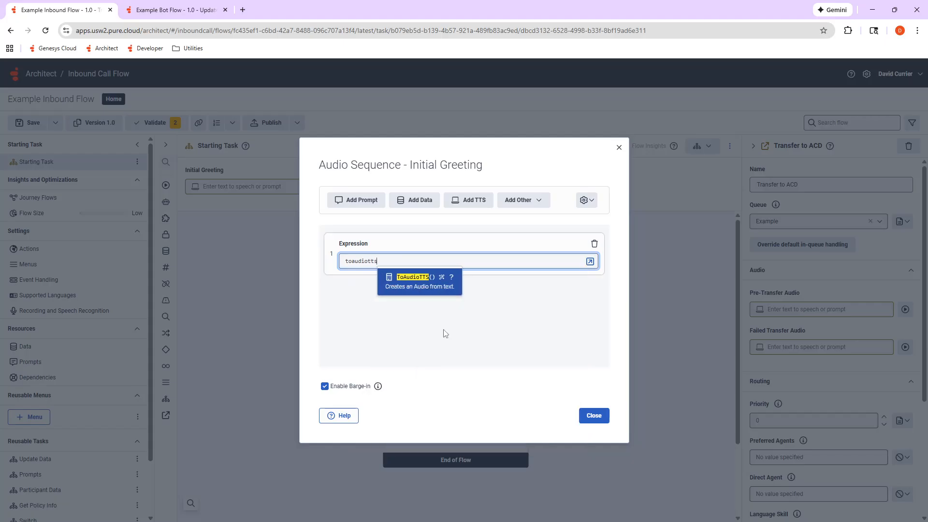
key(Return)
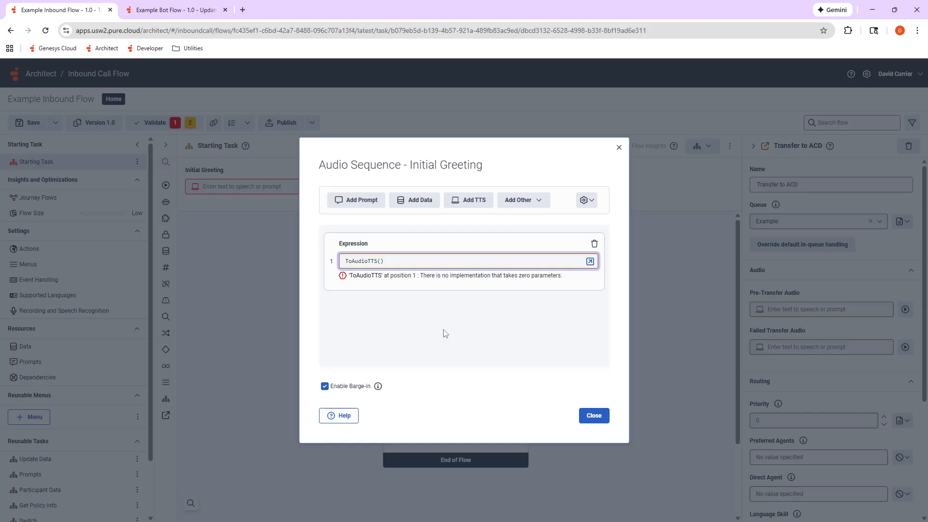
text(NOT_SET)
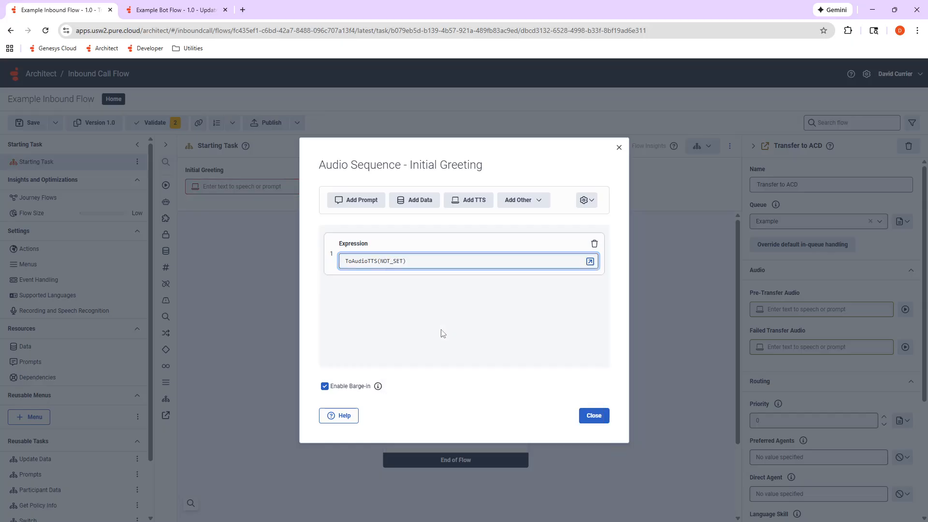
drag(419, 260, 338, 262)
click(440, 261)
click(531, 205)
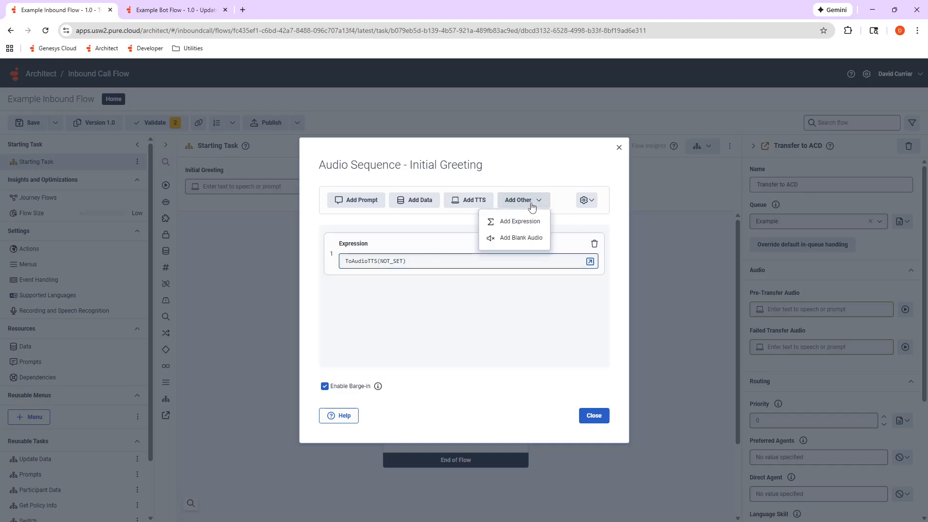
click(420, 260)
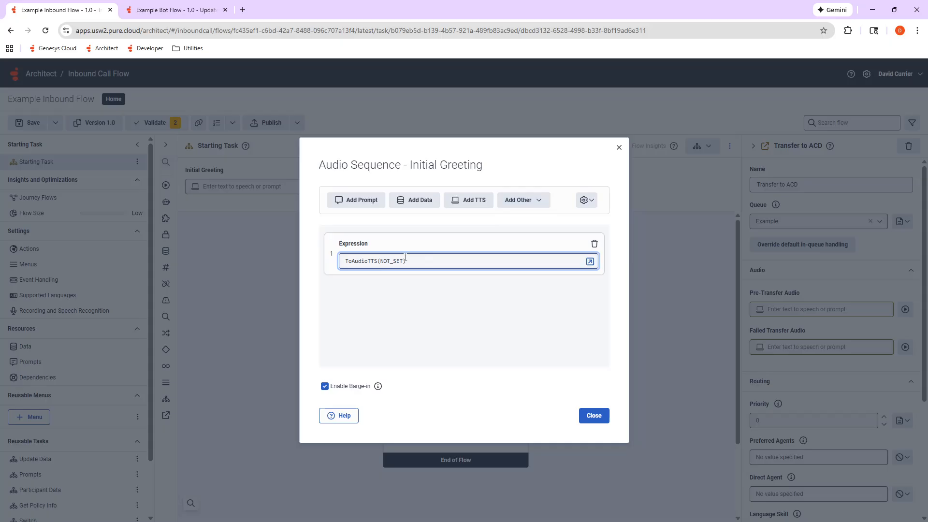
drag(346, 262, 438, 264)
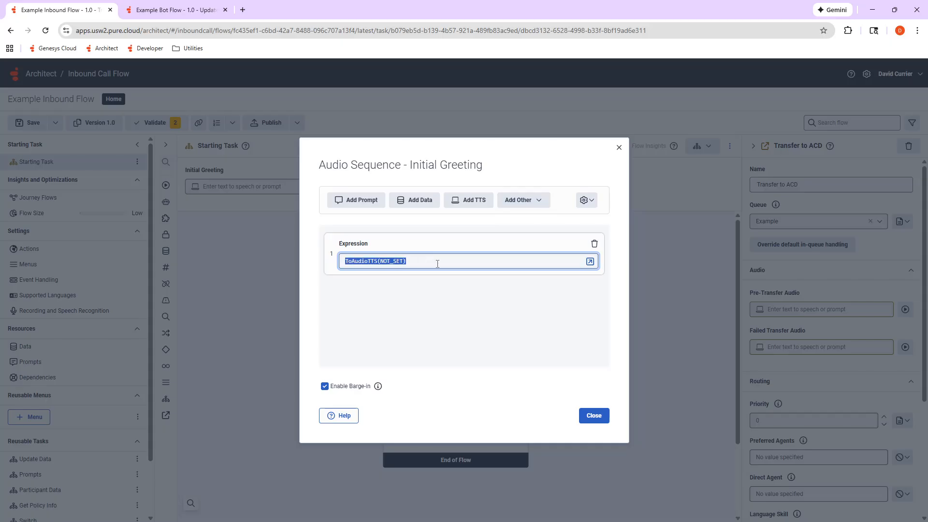
click(428, 262)
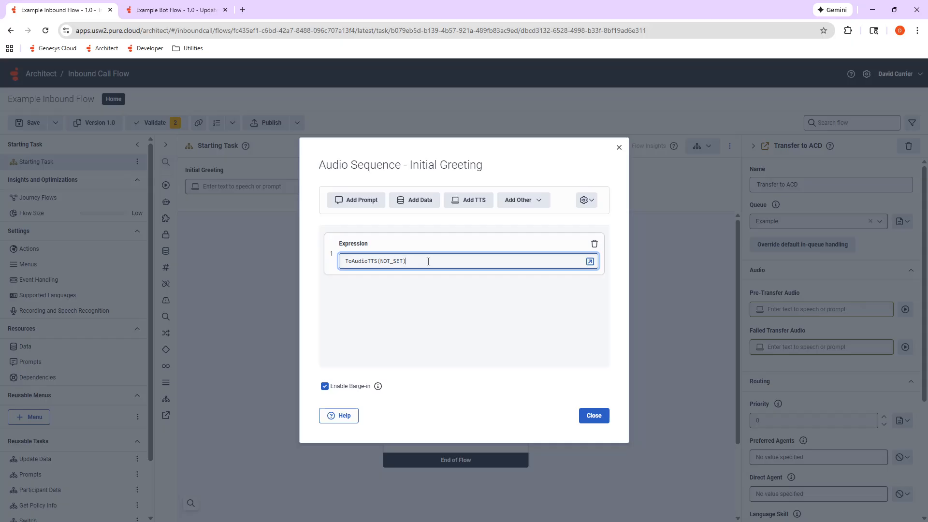
Close the Initial Greeting sequence and replace the Pre-Transfer Audio's empty text-to-speech item with the expression ToAudioTTS(NOT_SET)
click(594, 415)
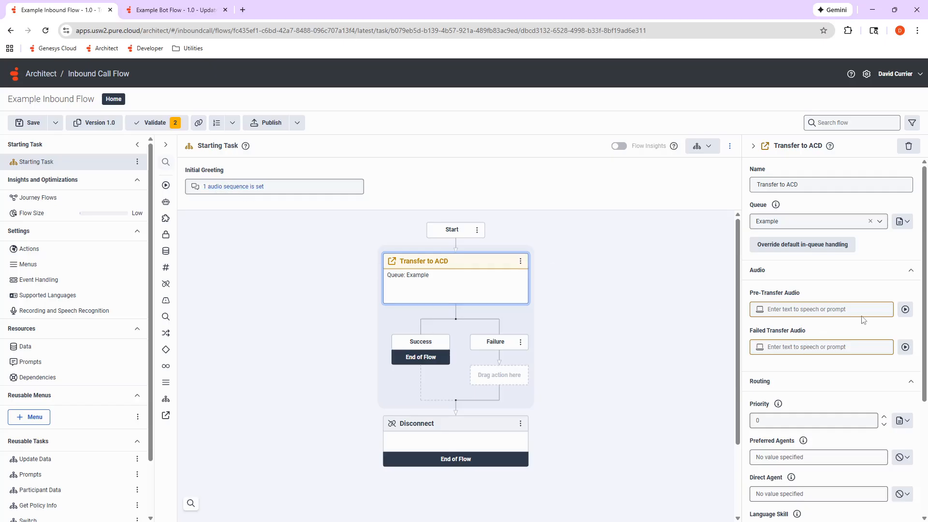
click(905, 309)
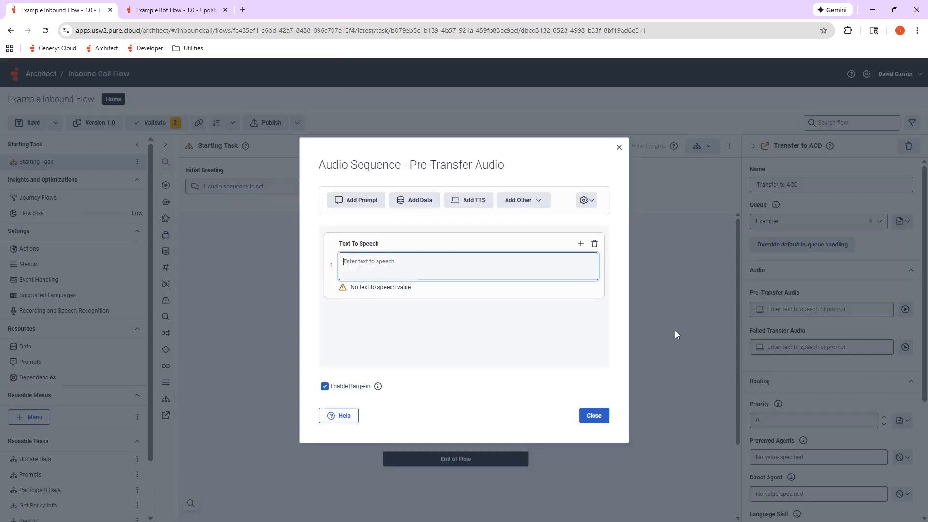
click(594, 243)
click(530, 317)
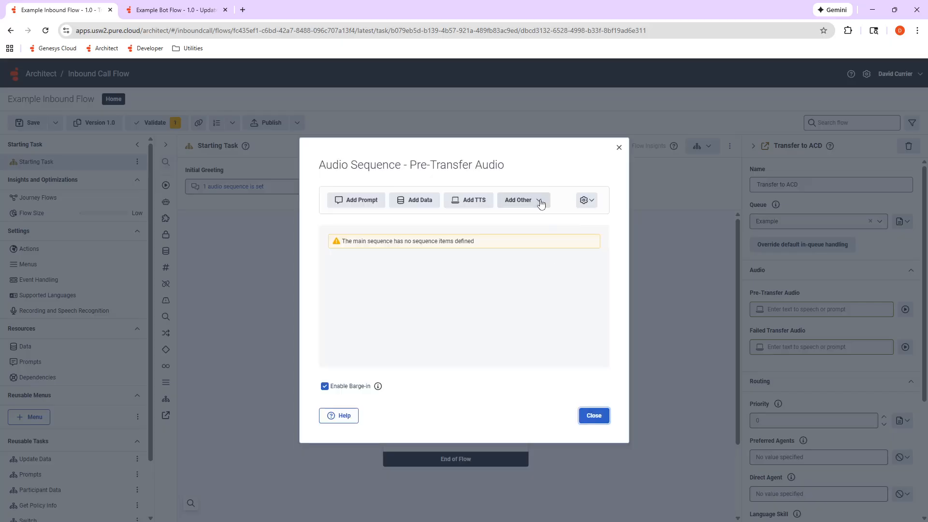
click(540, 205)
click(542, 220)
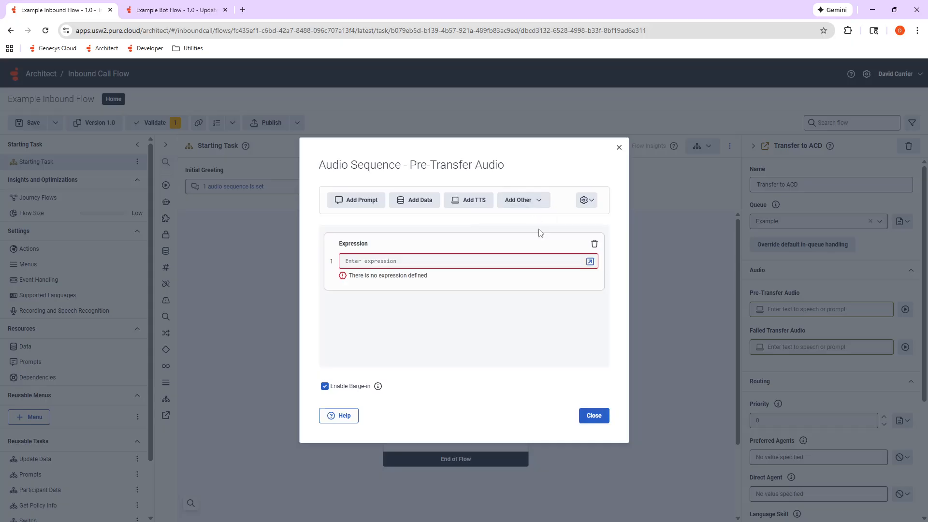
click(594, 416)
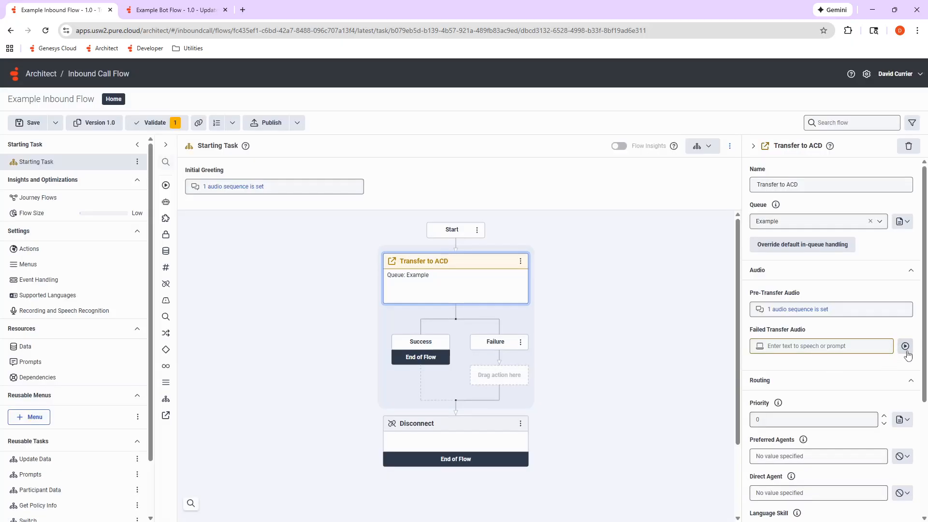
Replace the empty text-to-speech item in the Failed Transfer Audio sequence with the expression ToAudioTTS(NOT_SET)
click(905, 346)
click(595, 244)
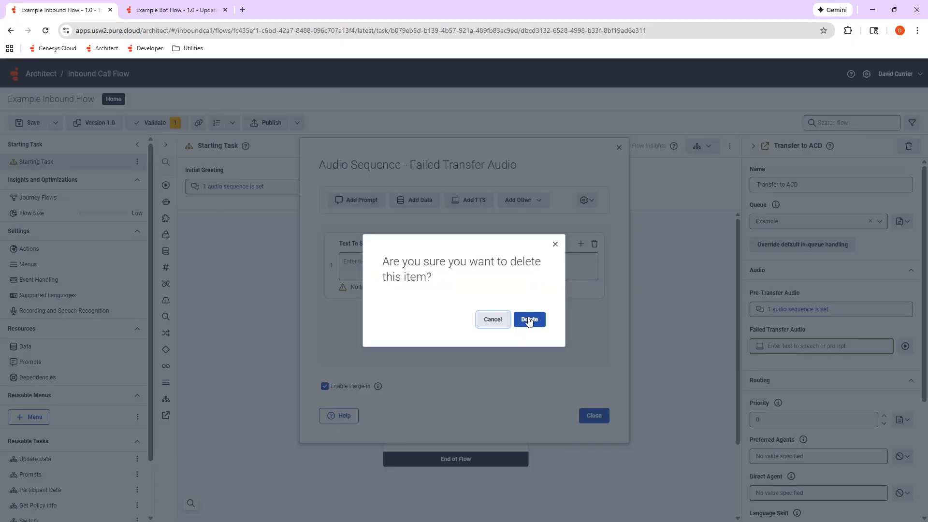
click(530, 317)
click(537, 200)
click(532, 222)
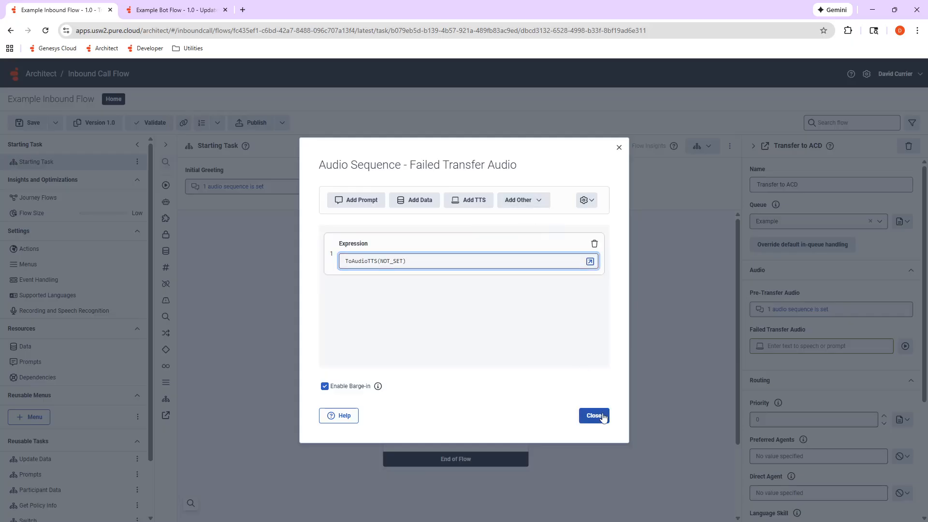
click(594, 416)
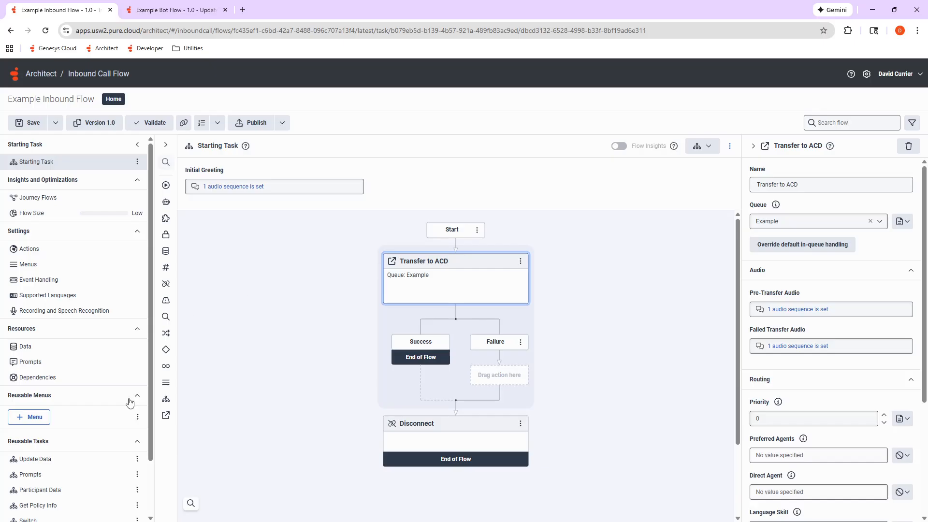
Review the Update Data reusable task, and inspect the Get Participant Data action in the Participant Data task
click(93, 455)
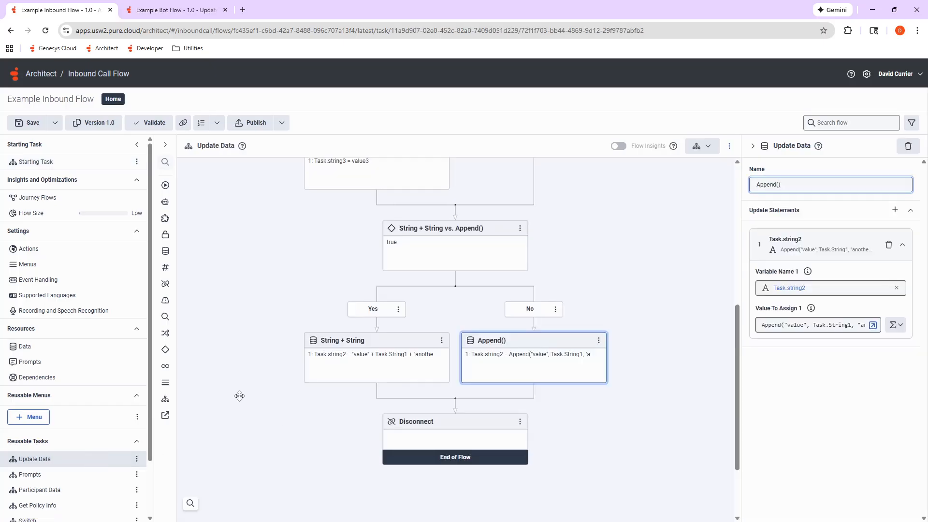
scroll(236, 393, up, 6)
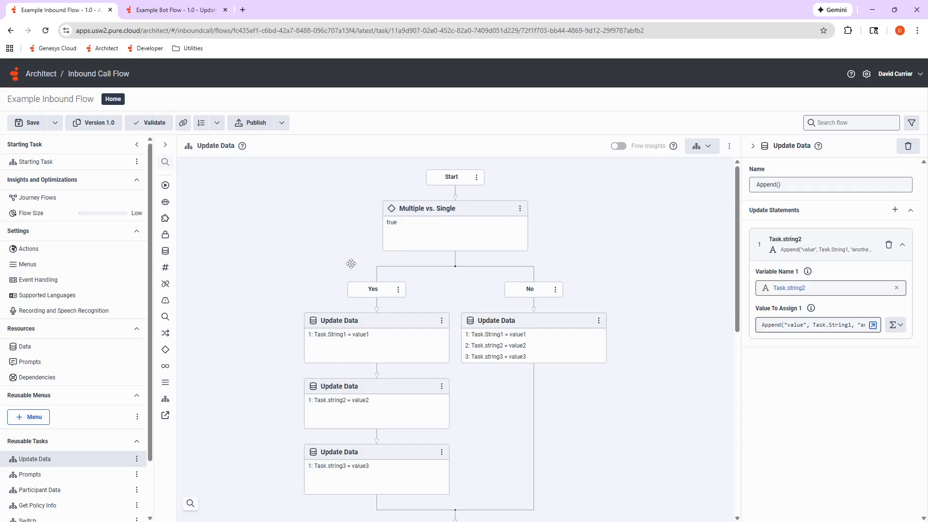
click(57, 490)
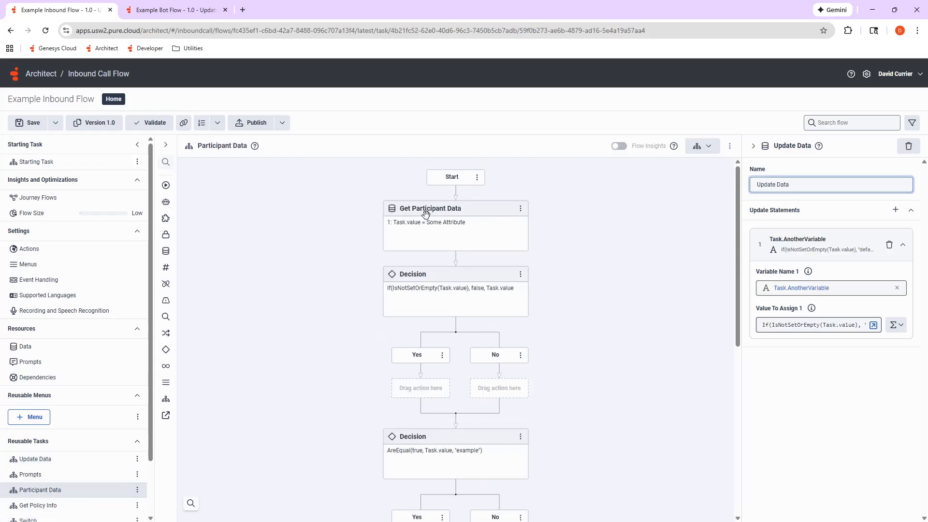
click(425, 213)
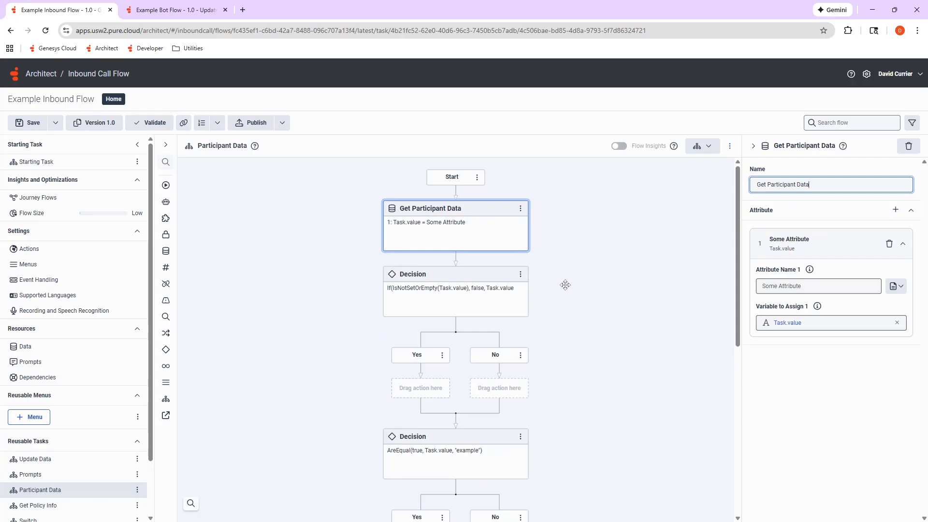
click(429, 211)
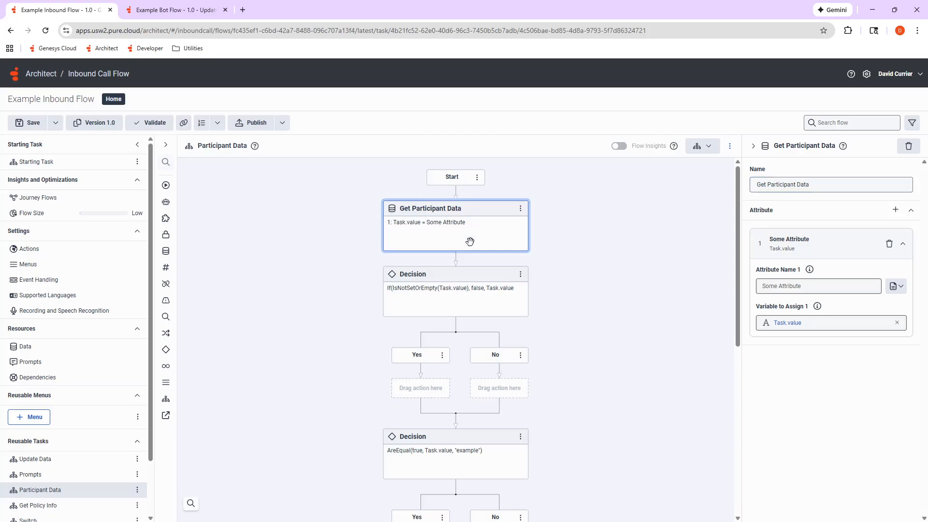
click(816, 289)
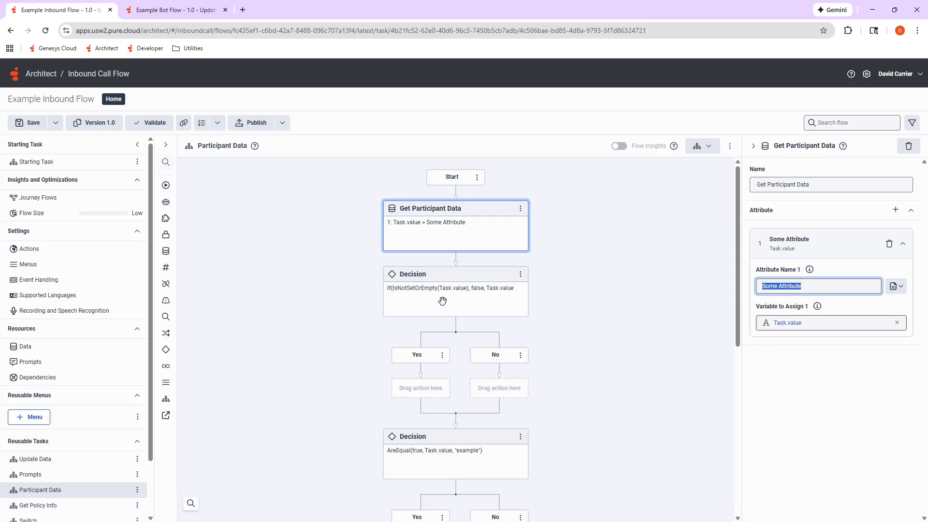
Insert a Decision action directly after Get Participant Data in the Participant Data task
click(456, 260)
mouse_move(449, 269)
mouse_move(543, 452)
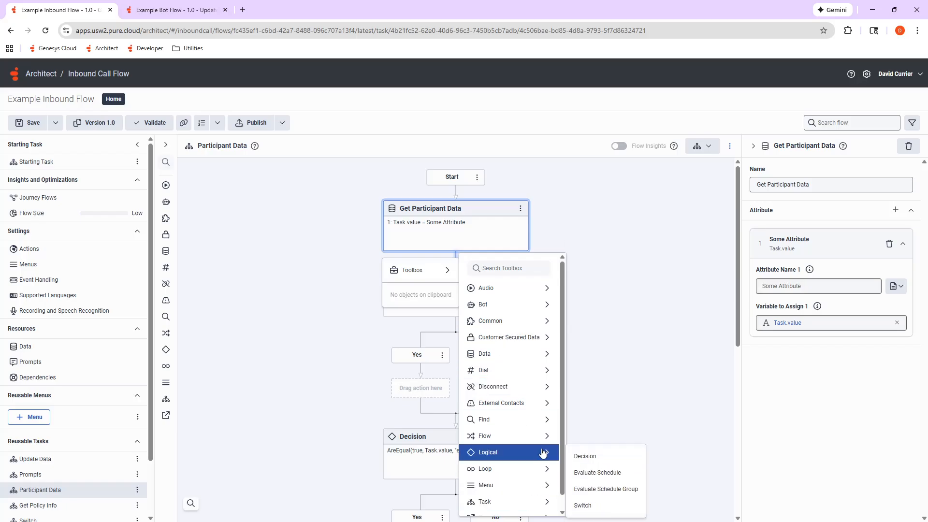
click(586, 454)
Switch the new Decision's condition to an expression and set it to Task.value == "some value"
click(910, 223)
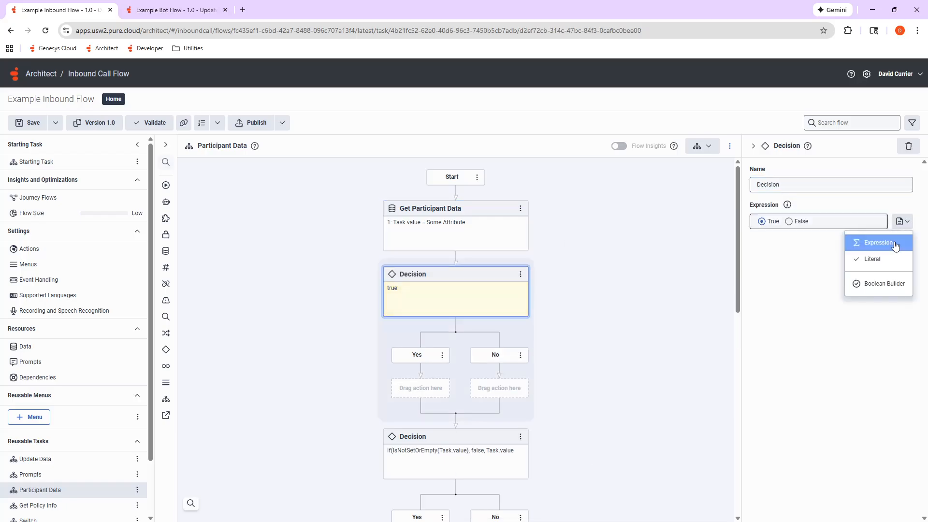
click(894, 243)
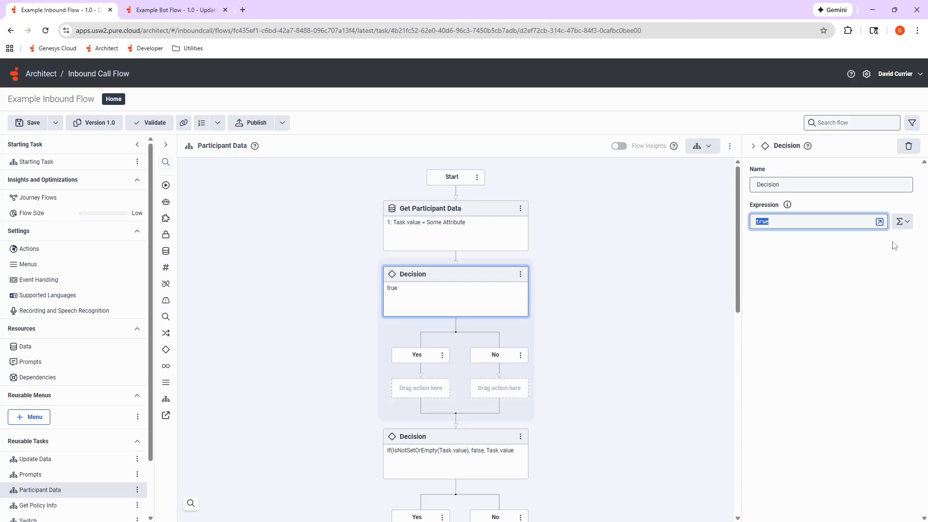
text(task.)
key(Down)
key(Return)
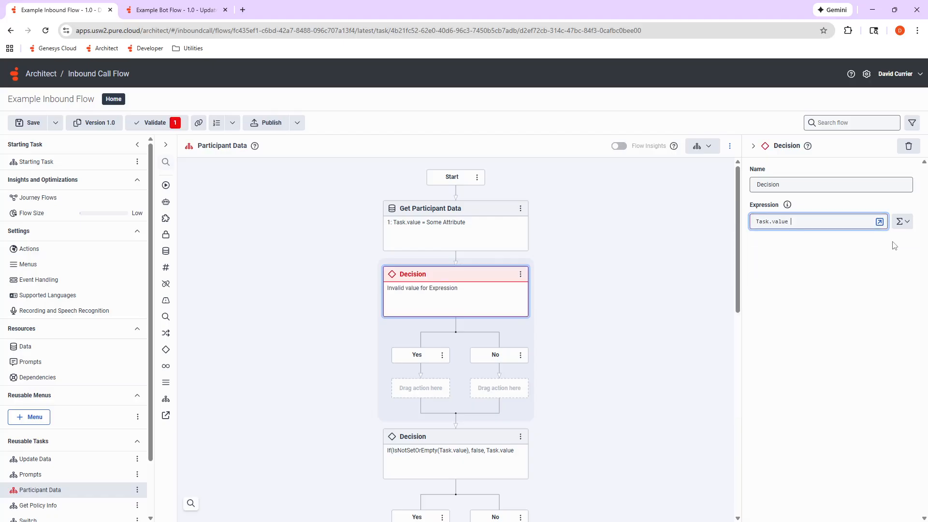
text(== ")
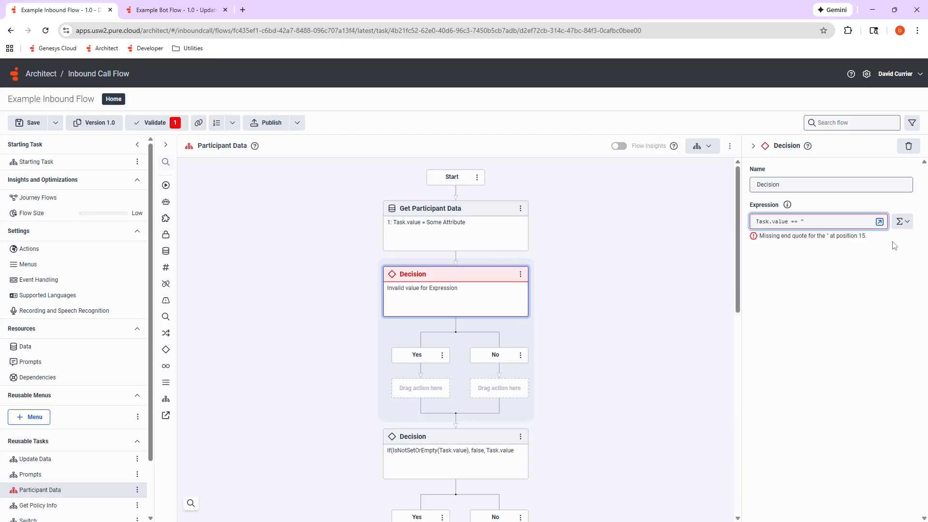
text(some value)
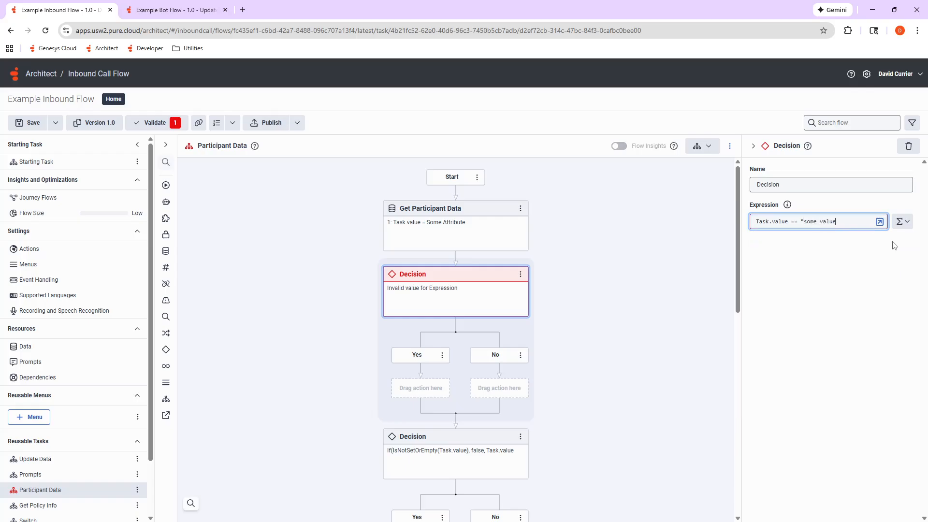
text(")
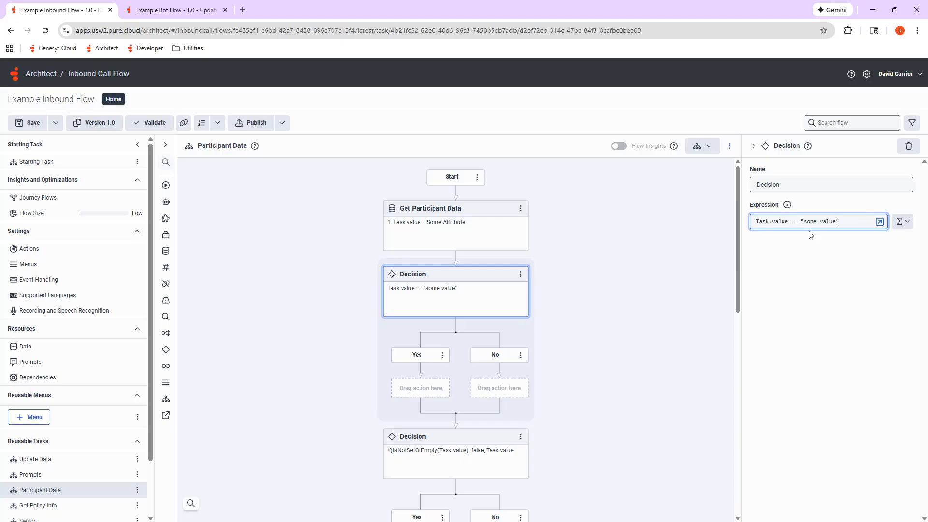
Review the new Decision's expression against the attribute and variable settings of Get Participant Data
drag(852, 223, 753, 223)
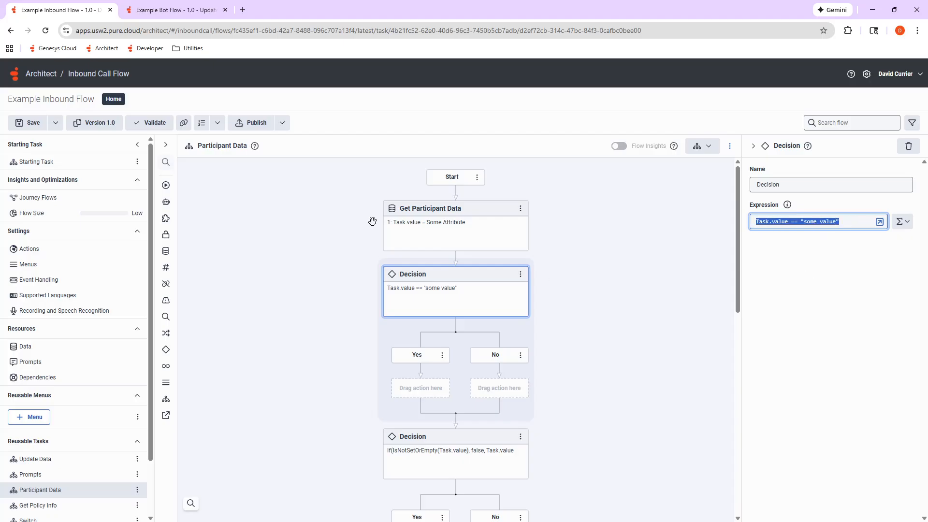
click(415, 222)
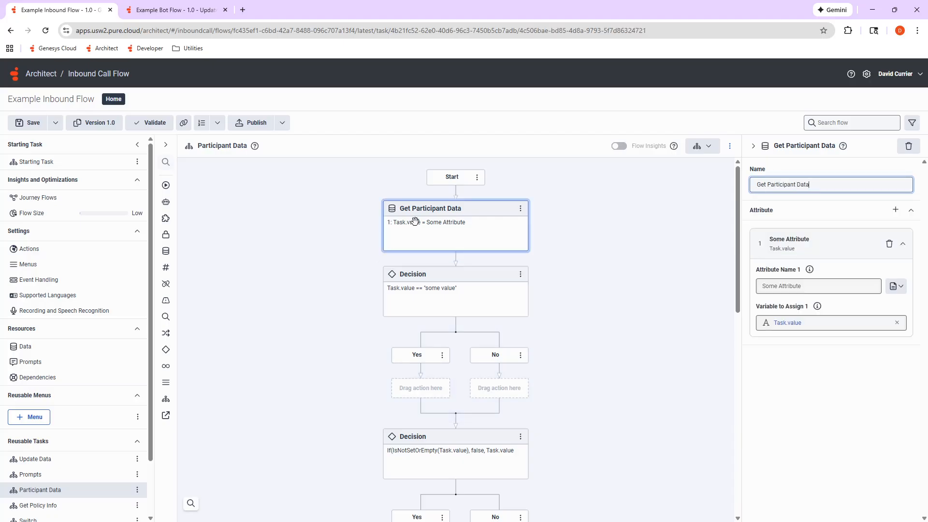
click(490, 307)
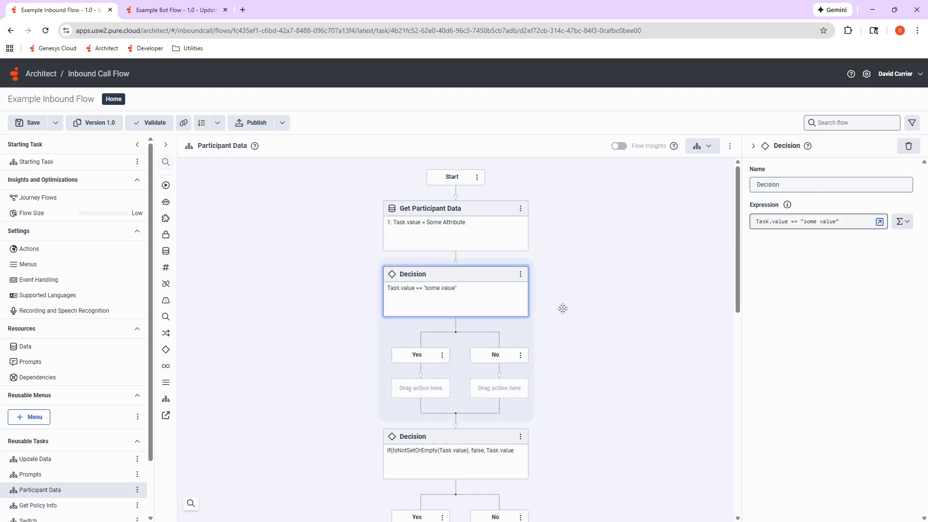
Recheck the expression of the Decision directly after Get Participant Data, and delete that Decision from the Participant Data task
drag(840, 221, 727, 220)
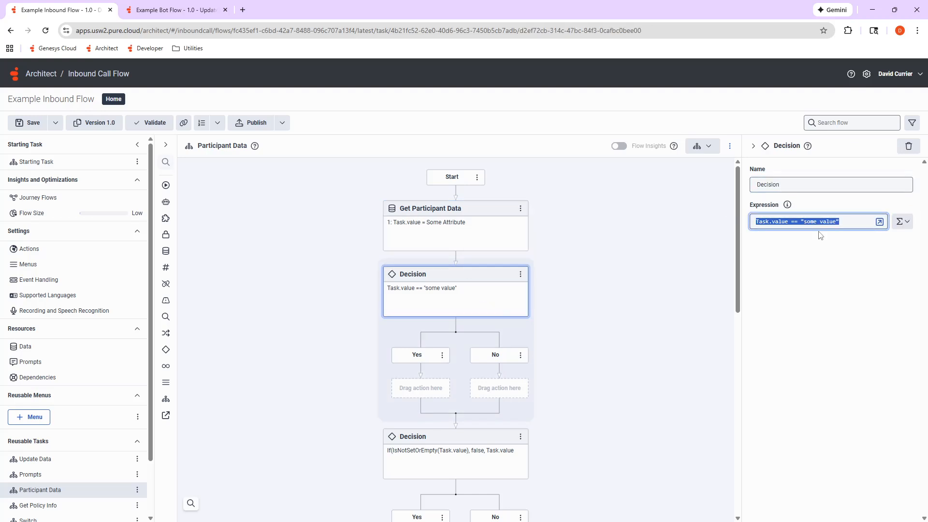
click(857, 225)
drag(856, 225, 749, 225)
click(521, 289)
click(909, 146)
Examine the IsNotSetOrEmpty condition, false fallback and Task.value comparison in the full expression of the Decision directly after Get Participant Data
click(456, 297)
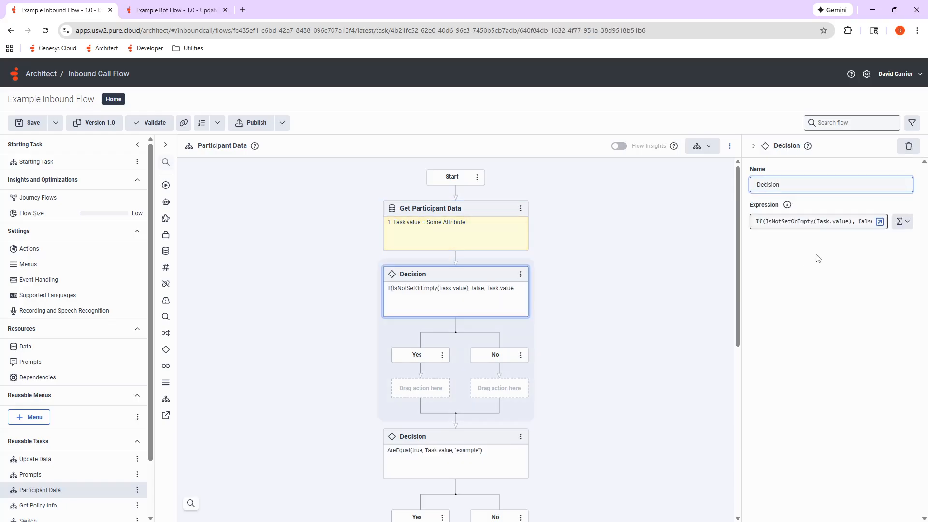
click(879, 222)
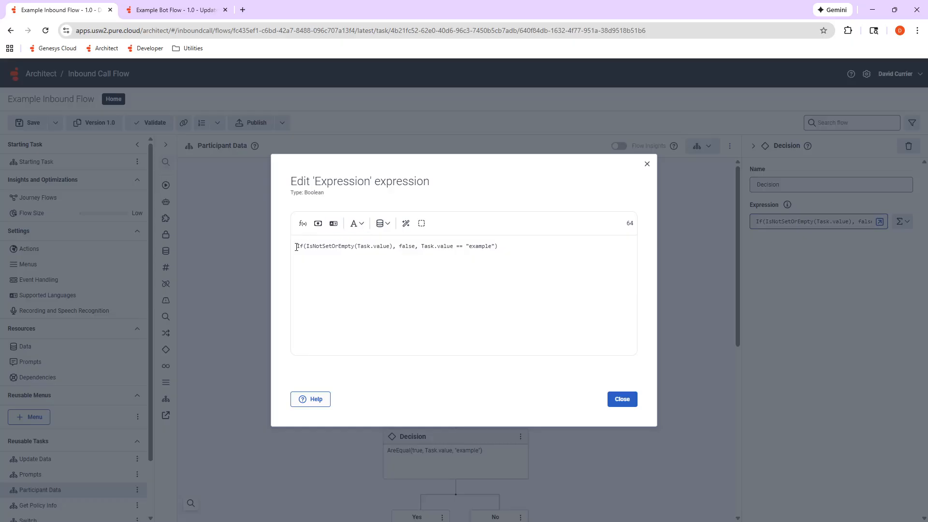
drag(297, 246, 303, 247)
drag(393, 246, 322, 252)
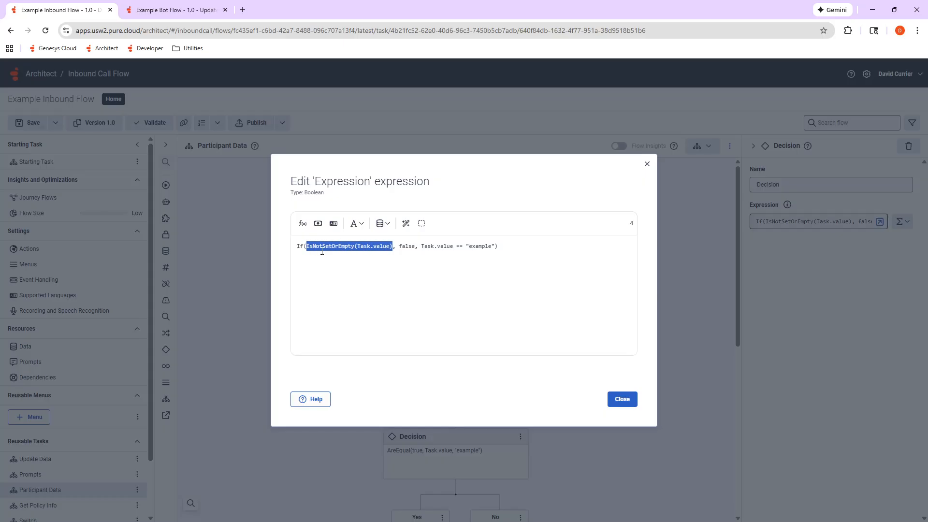
double_click(406, 247)
drag(421, 246, 497, 247)
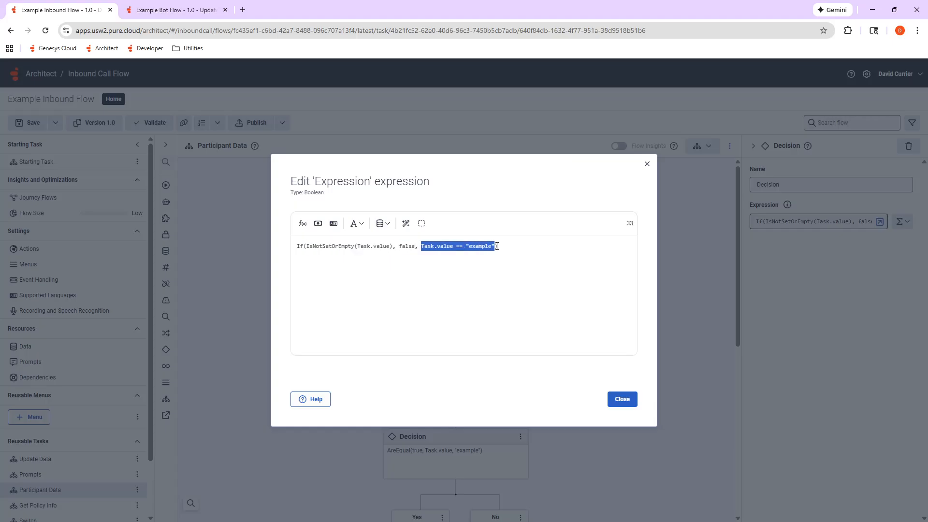
double_click(301, 246)
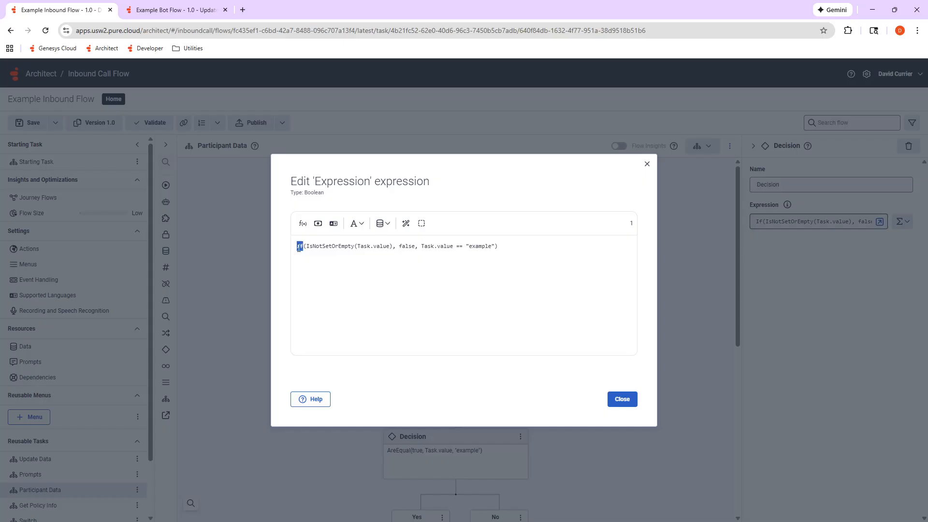
drag(357, 246, 389, 246)
drag(307, 246, 354, 246)
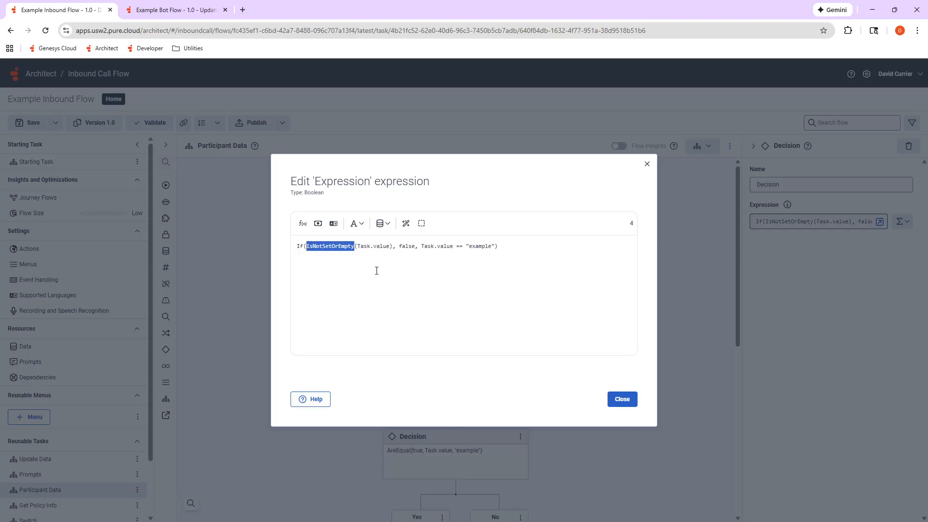
double_click(409, 246)
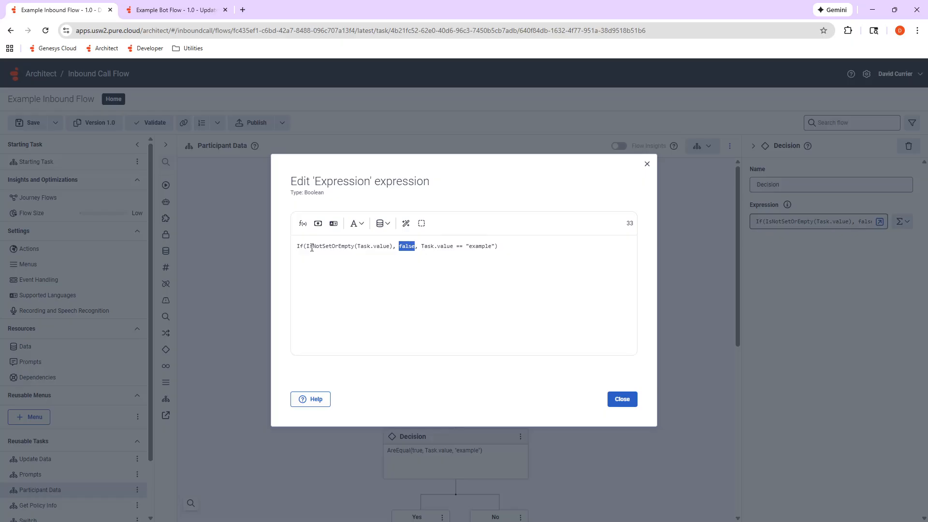
drag(308, 247, 494, 247)
click(621, 398)
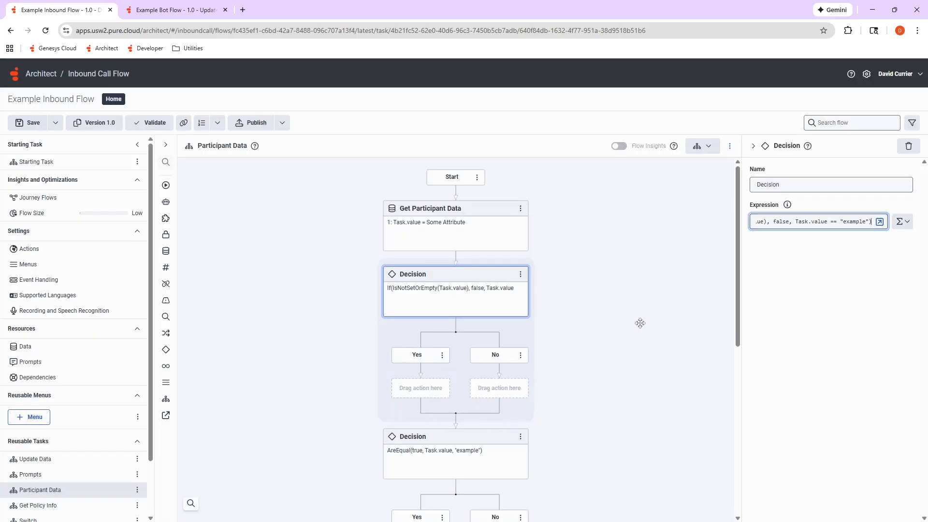
Examine the AreEqual function and each of its arguments in the full expression of the second Decision in the Participant Data task
scroll(637, 328, down, 3)
click(440, 303)
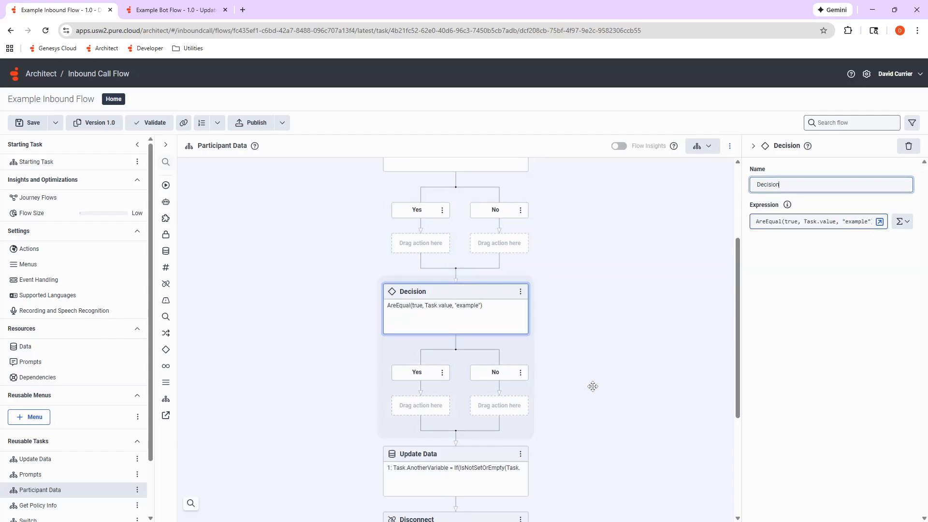
click(879, 221)
double_click(313, 251)
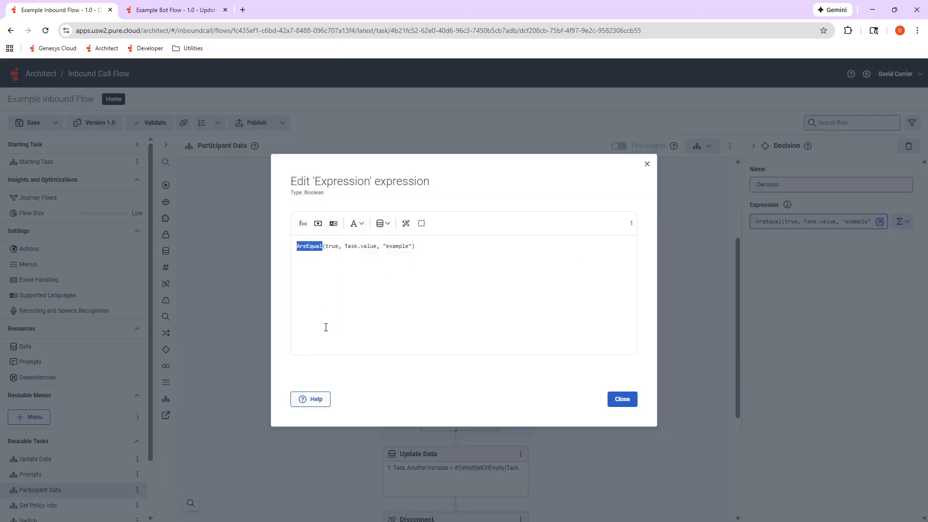
double_click(335, 246)
drag(345, 246, 412, 247)
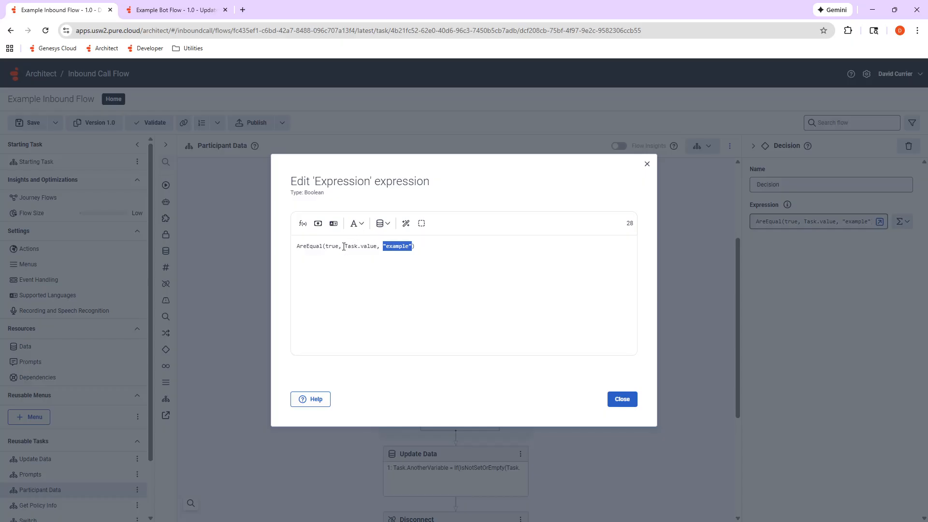
drag(345, 247, 412, 249)
drag(346, 248, 411, 248)
click(403, 248)
double_click(332, 246)
click(395, 247)
double_click(395, 247)
double_click(302, 246)
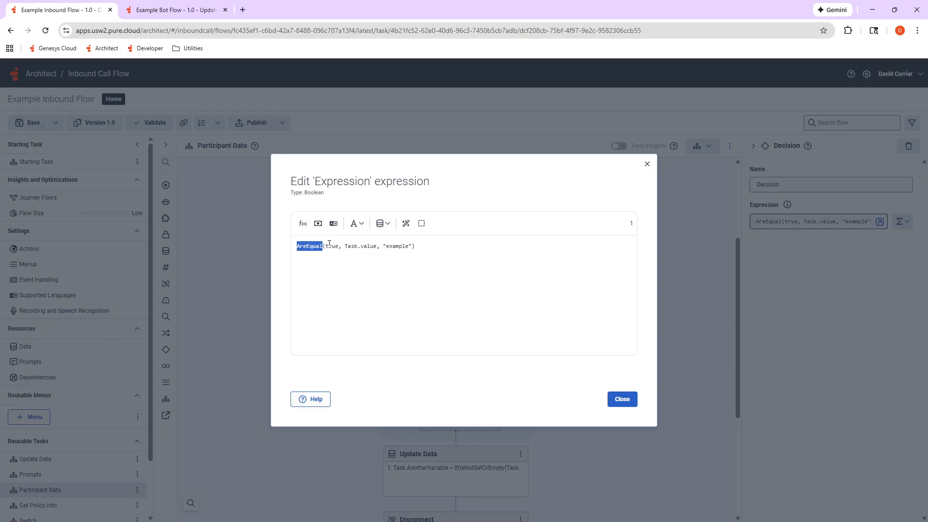
click(630, 398)
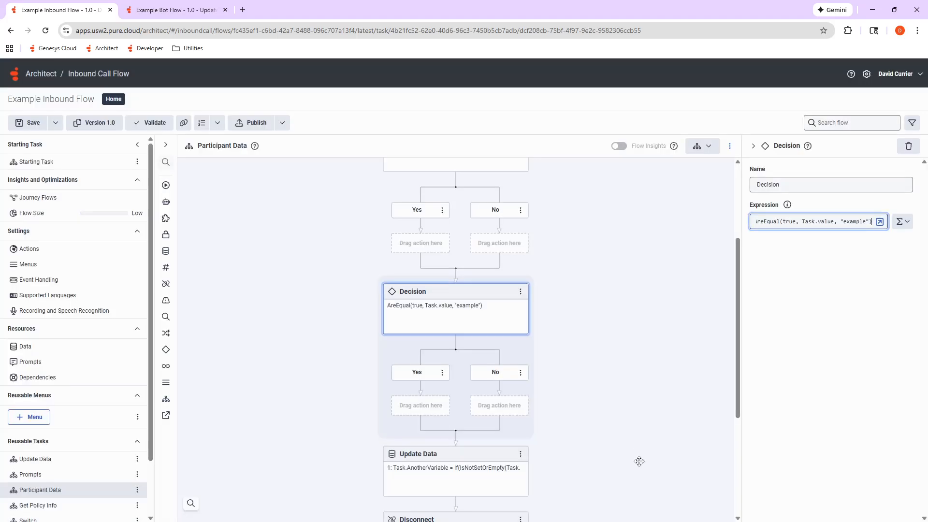
Examine how the Update Data action before Disconnect assigns Task.AnotherVariable, including the If condition, default value and Task.value parts
scroll(638, 462, down, 1)
click(472, 327)
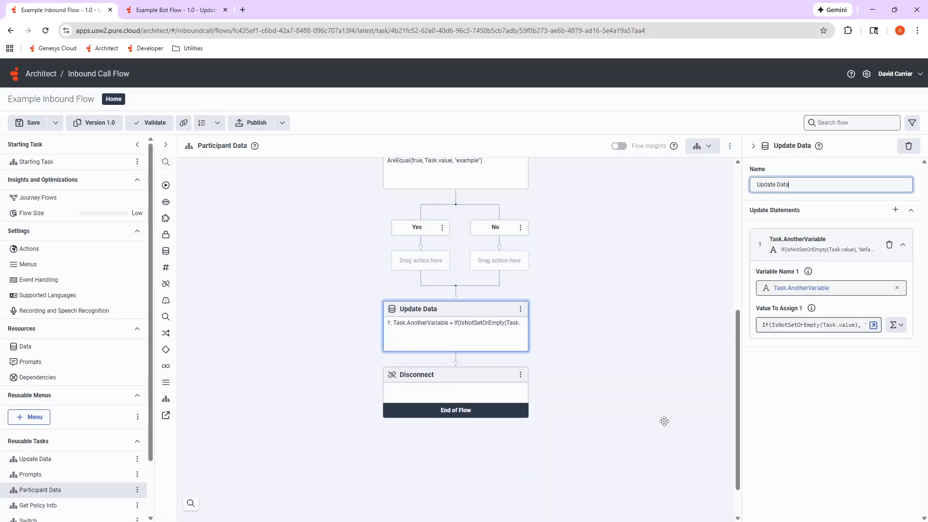
click(873, 325)
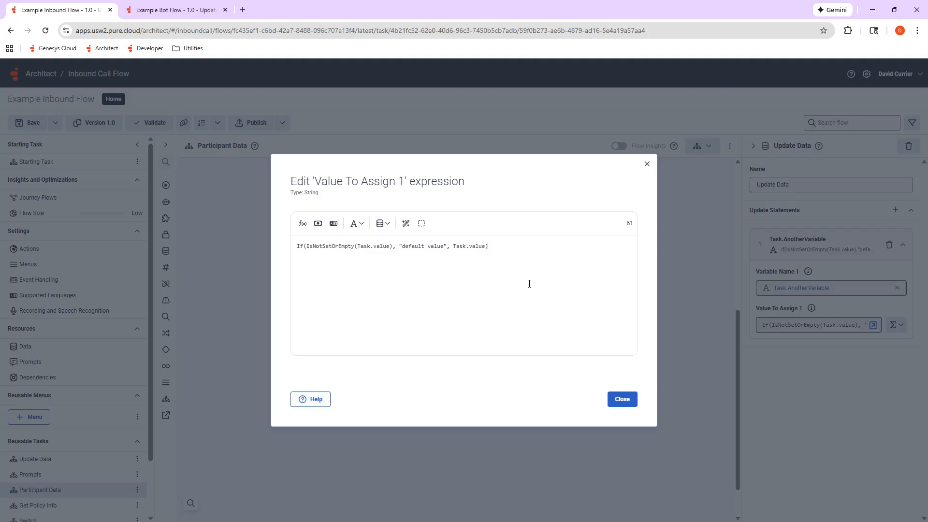
drag(454, 247, 484, 252)
click(474, 249)
click(475, 250)
drag(297, 247, 332, 249)
click(340, 257)
drag(358, 248, 390, 247)
drag(400, 247, 447, 250)
double_click(434, 248)
click(415, 247)
drag(453, 245, 486, 247)
click(621, 398)
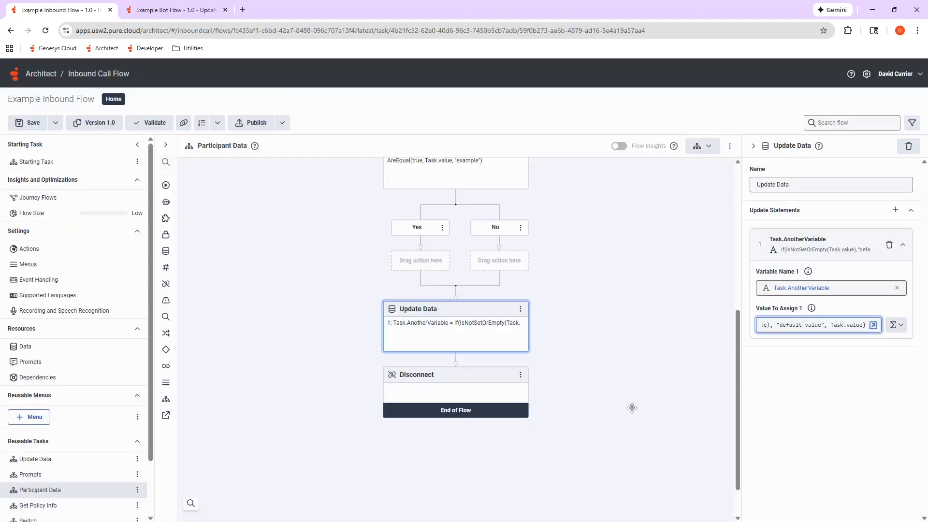
Inspect the Multiple vs. Single decision in the Update Data reusable task, and check the Flow Size breakdown for the flow
scroll(529, 414, up, 6)
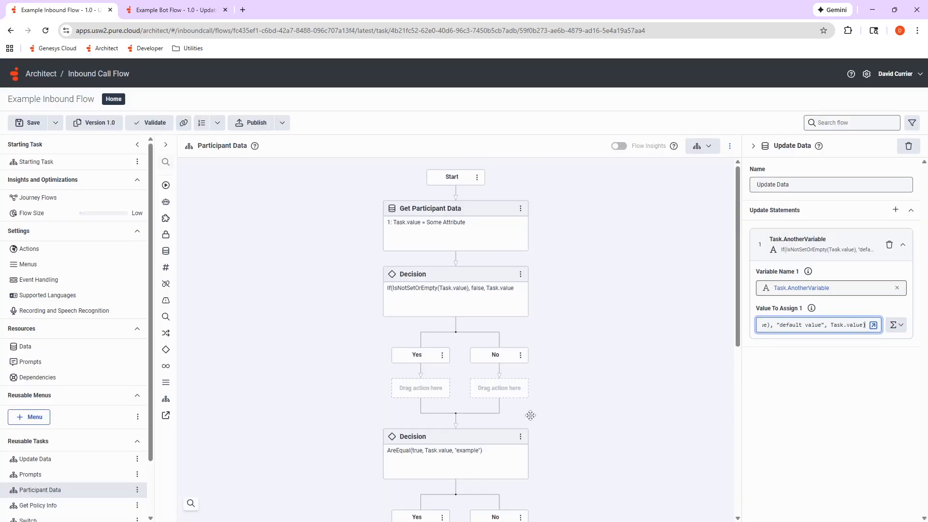
click(75, 466)
scroll(580, 333, up, 5)
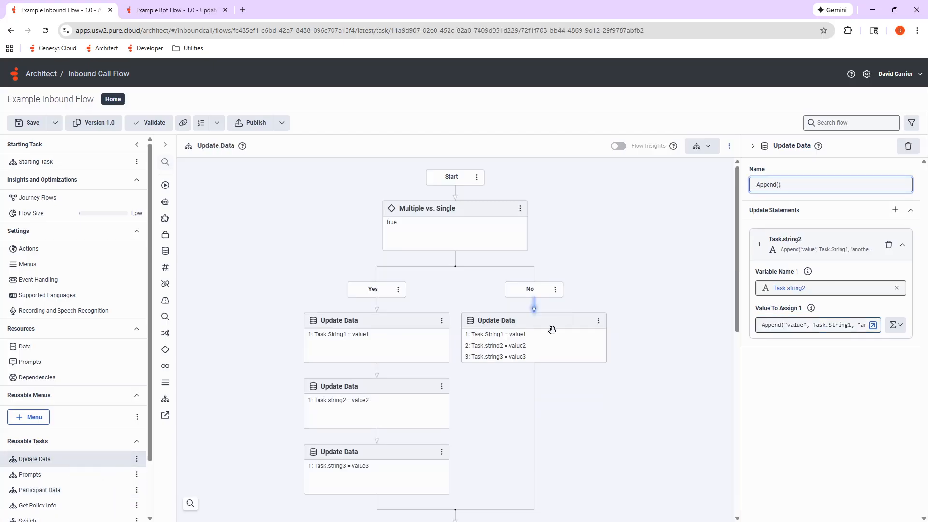
click(489, 240)
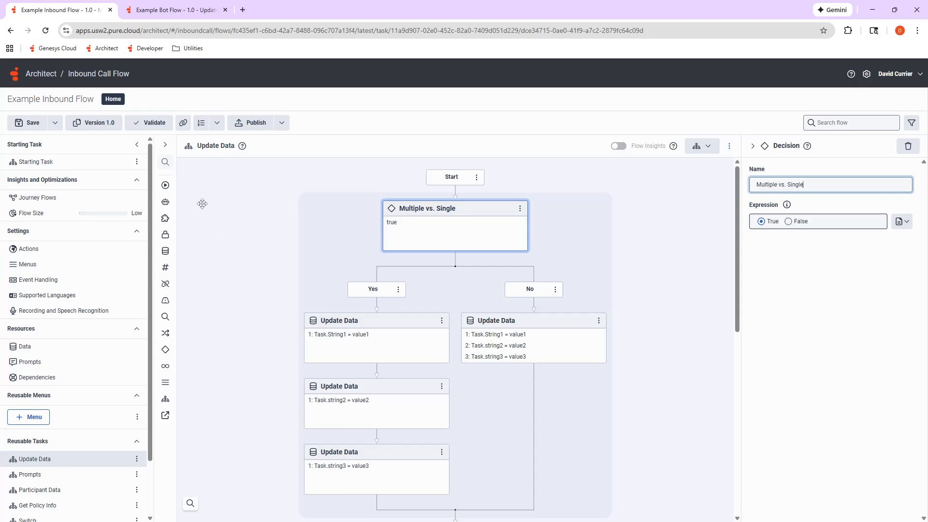
click(82, 216)
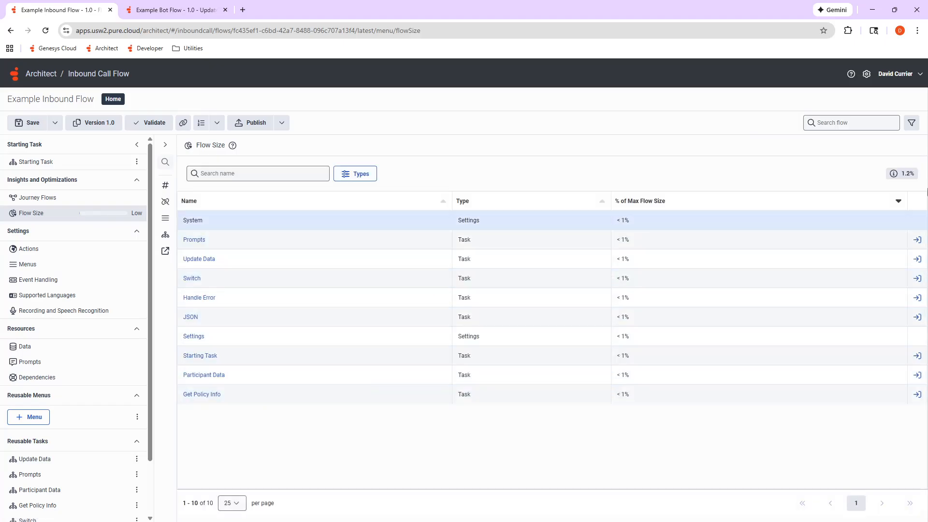
mouse_move(890, 176)
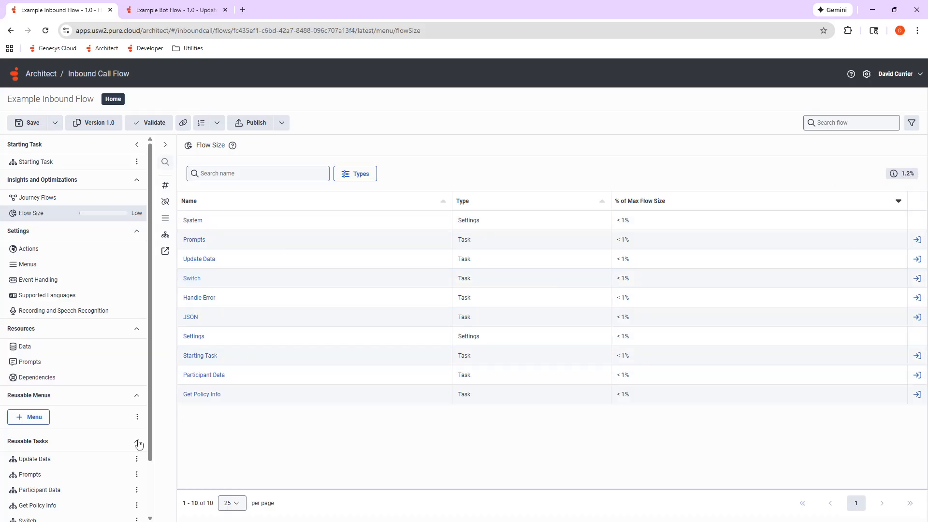
Compare the separate Update Data actions on the Yes path of Multiple vs. Single with the combined Update Data action on the No path
click(75, 465)
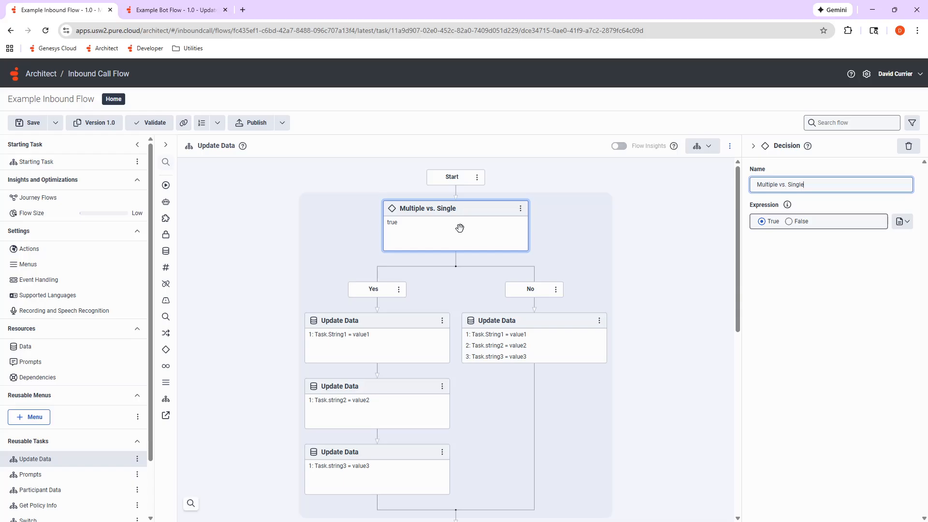
scroll(475, 231, down, 1)
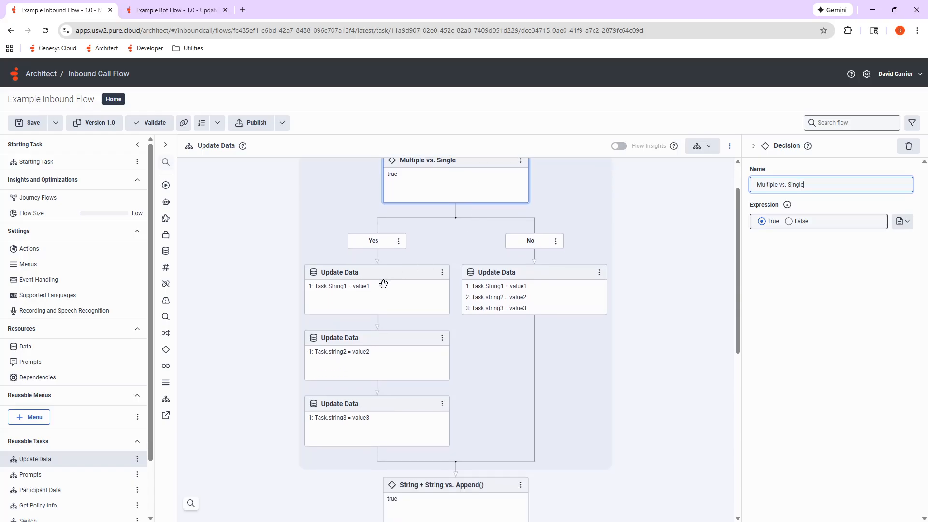
click(380, 285)
click(377, 346)
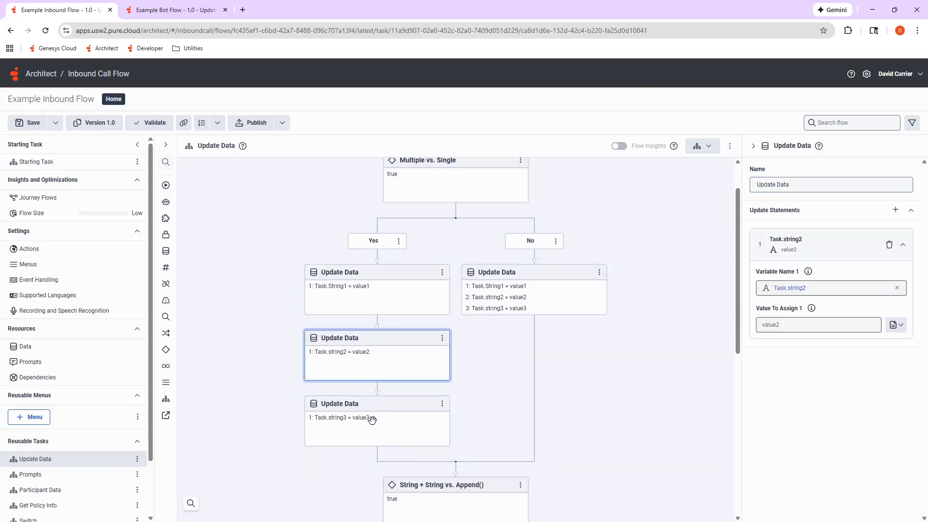
click(373, 418)
click(374, 285)
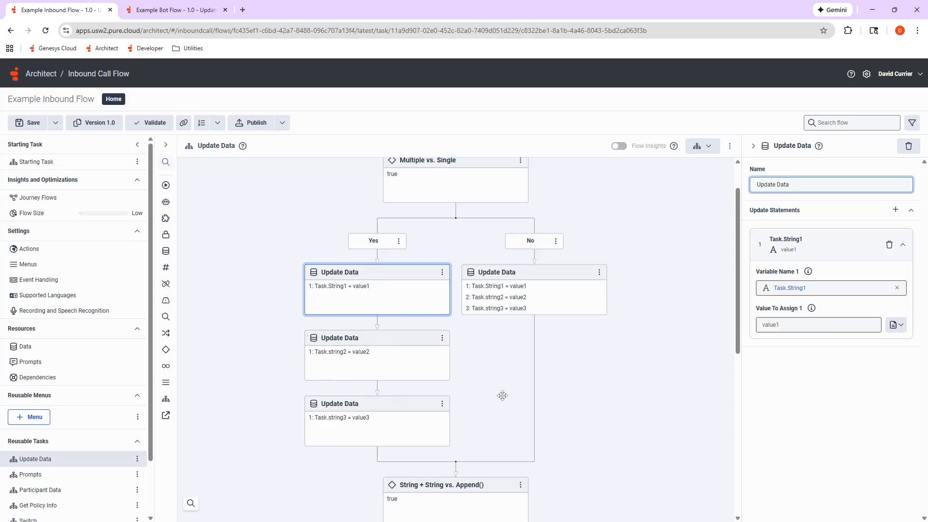
click(551, 309)
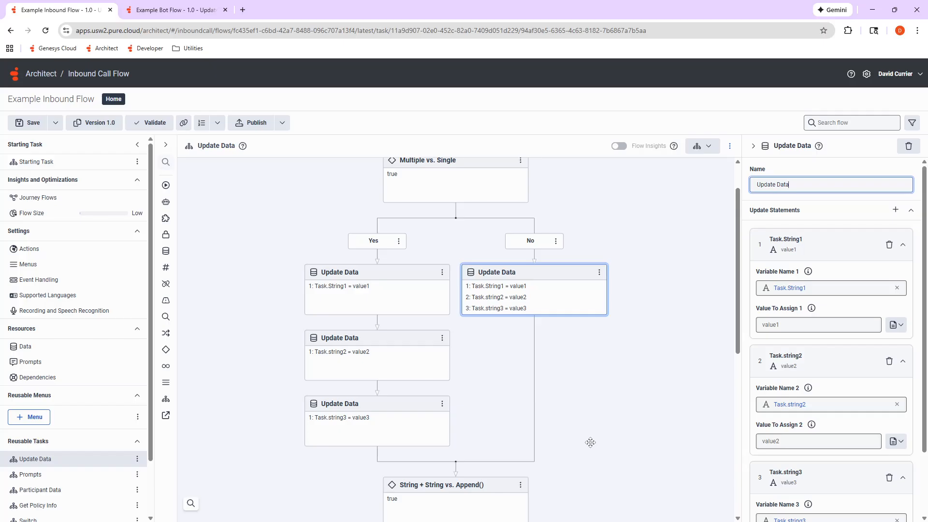
Examine the full Value To Assign expression of the String + String action under the String + String vs. Append() decision
scroll(590, 442, down, 4)
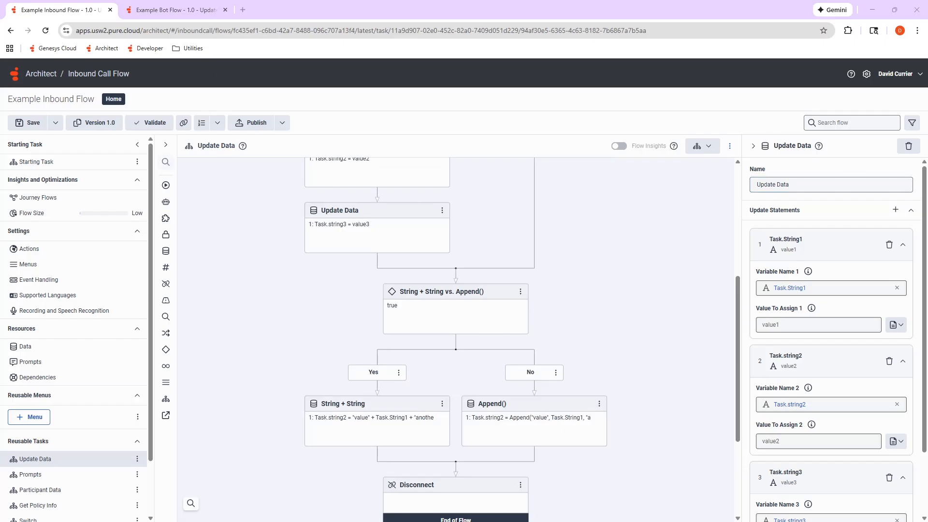
scroll(613, 390, down, 1)
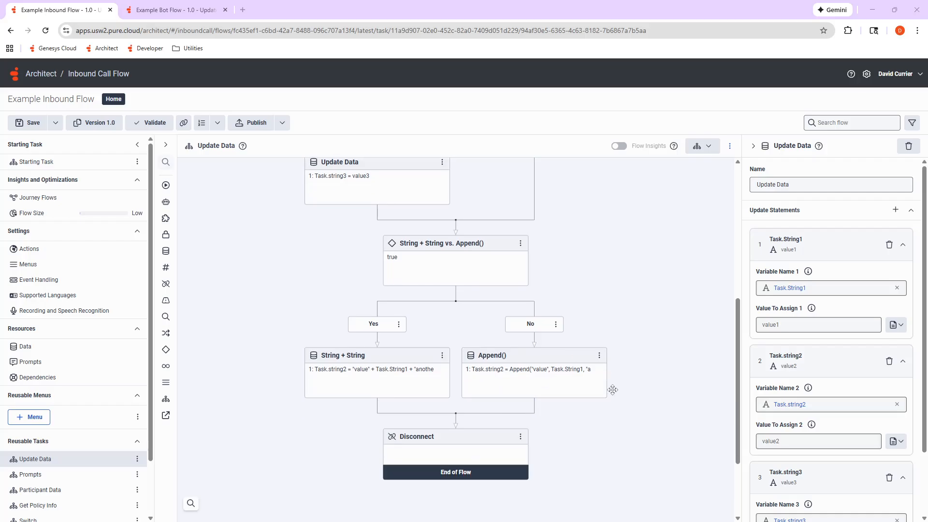
click(345, 369)
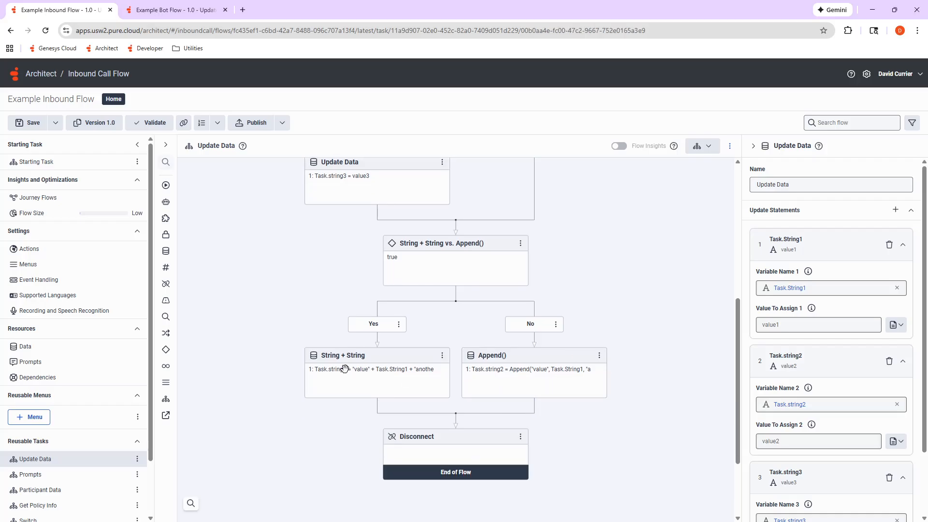
click(873, 326)
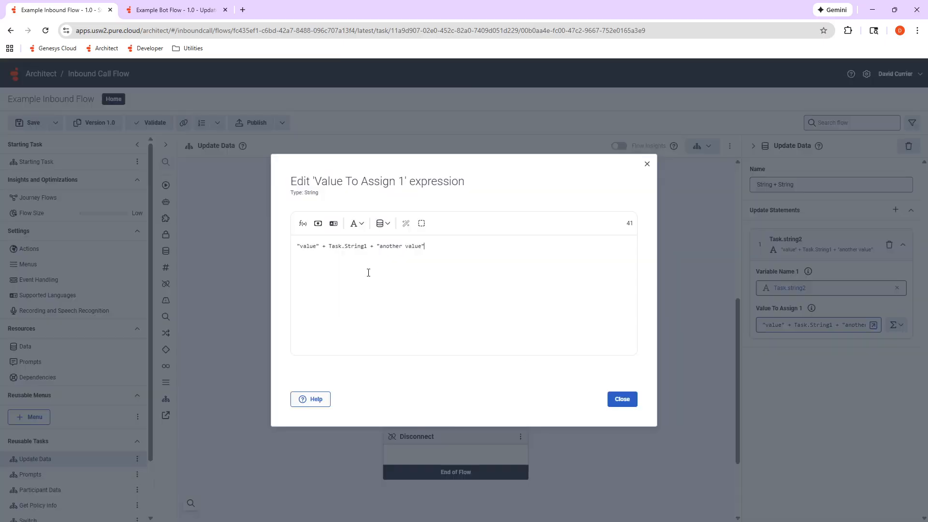
click(329, 247)
drag(298, 248, 322, 247)
click(322, 246)
double_click(332, 246)
click(496, 306)
click(620, 400)
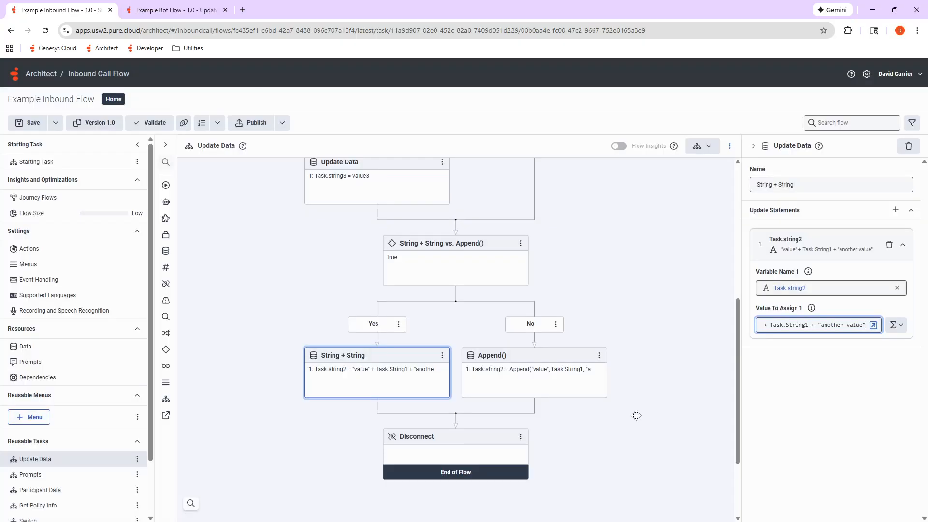
Examine the arguments in the full Value To Assign expression of the Append() action on the No path
click(540, 382)
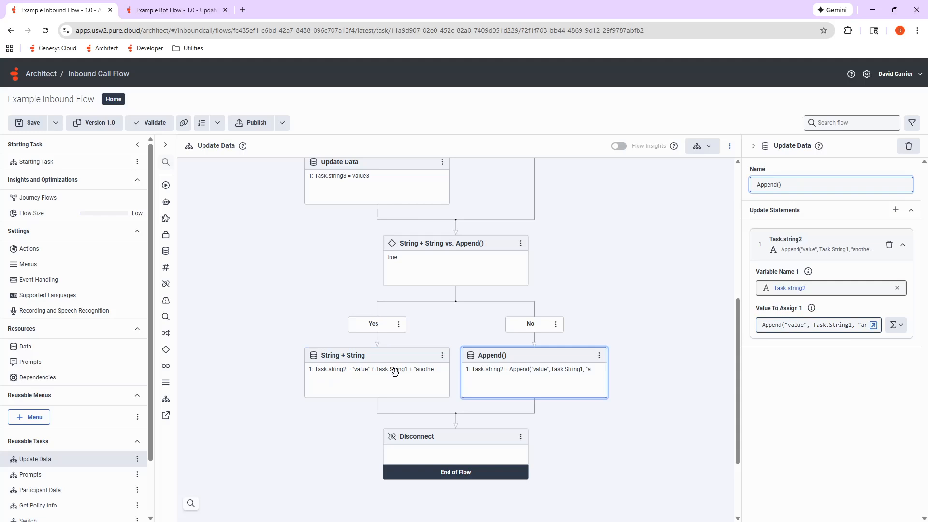
click(569, 383)
click(873, 326)
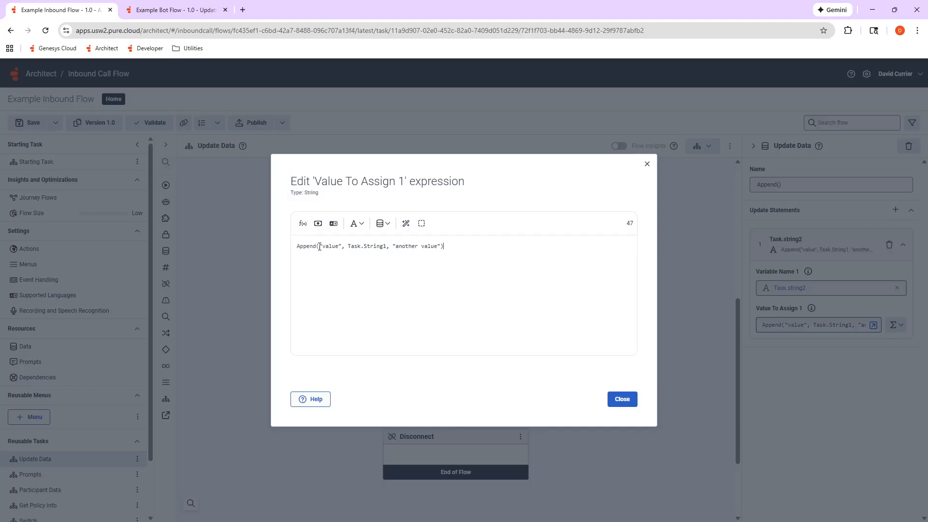
drag(319, 247, 387, 247)
click(464, 255)
click(611, 399)
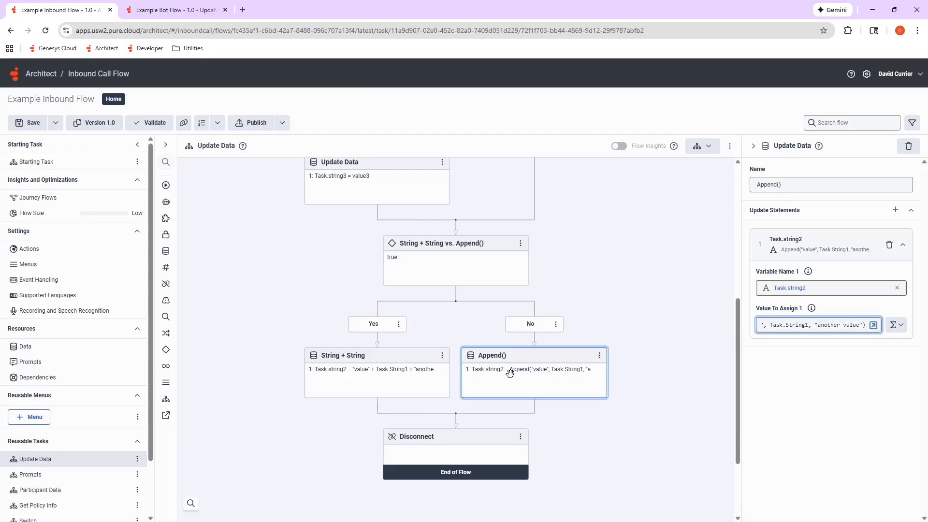
Compare how Task.String1 is used in the Value To Assign expressions of the String + String and Append() actions
click(388, 371)
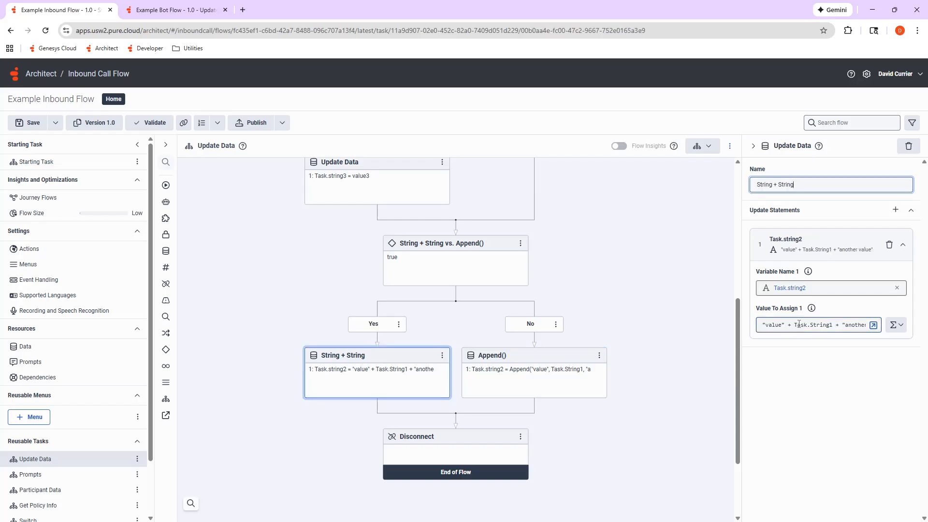
drag(795, 324, 831, 324)
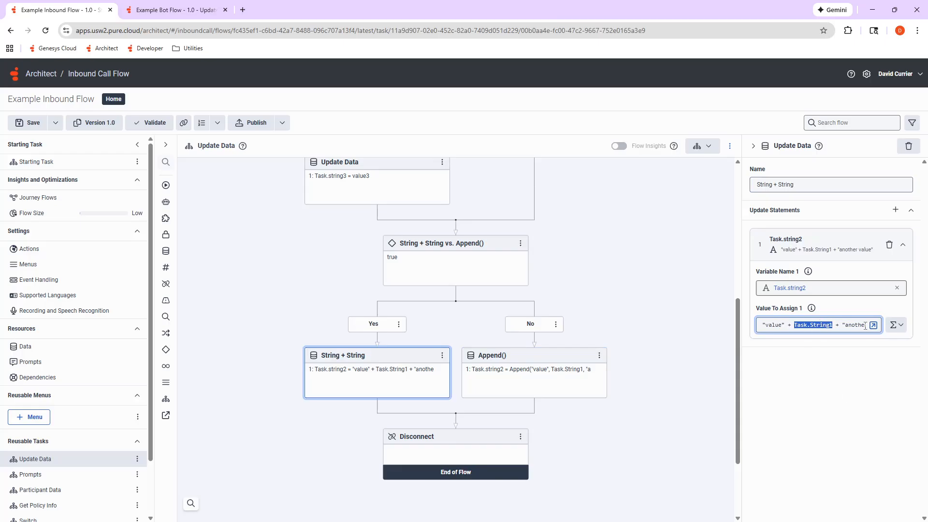
click(815, 327)
click(518, 385)
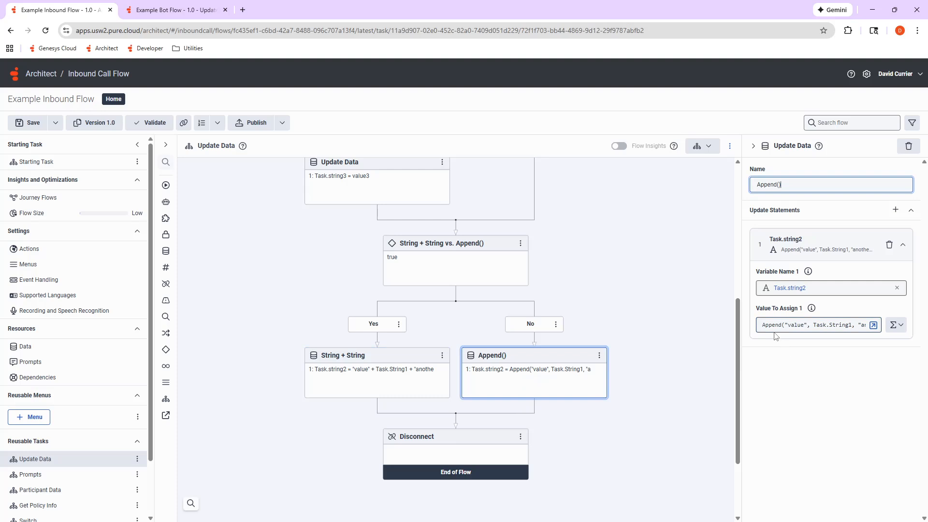
drag(807, 324, 851, 328)
click(851, 328)
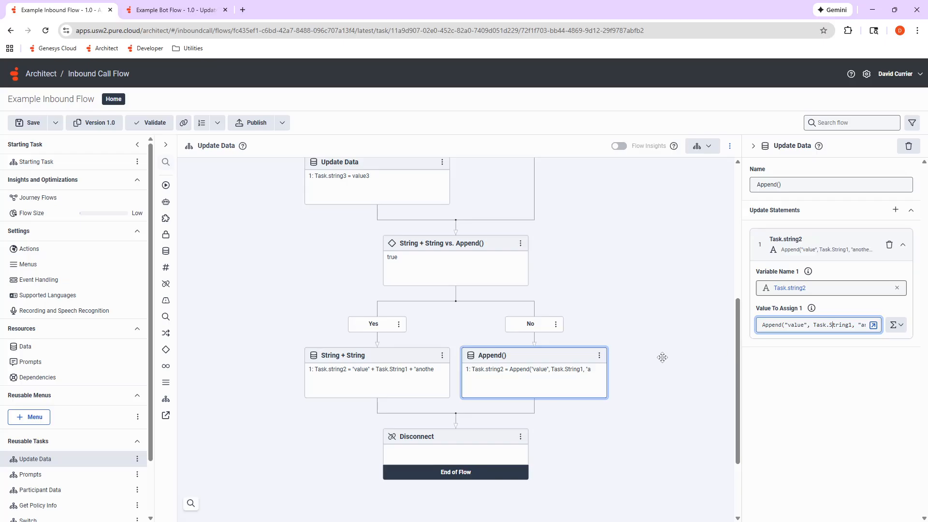
Open the Prompts reusable task and inspect the details of ExamplePrompt used by the Play a static prompt action
scroll(123, 404, down, 2)
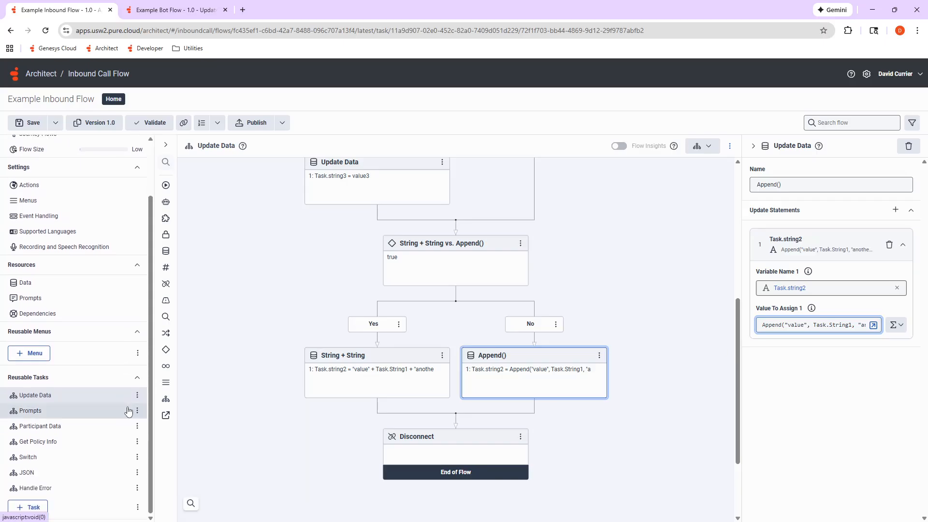
click(101, 410)
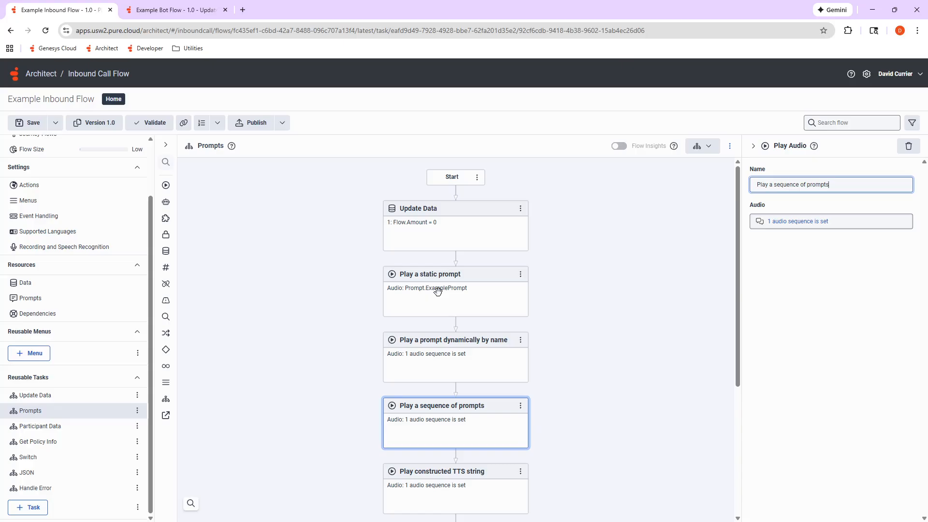
click(438, 290)
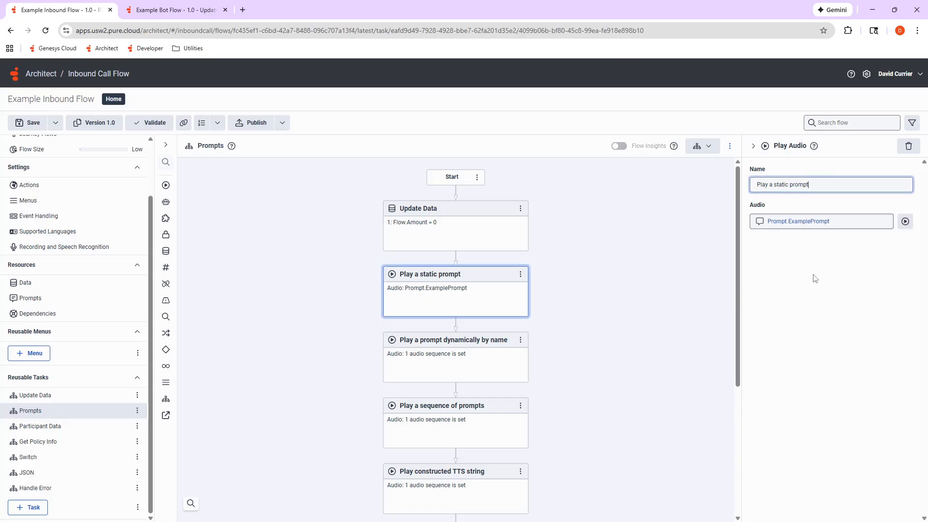
click(808, 223)
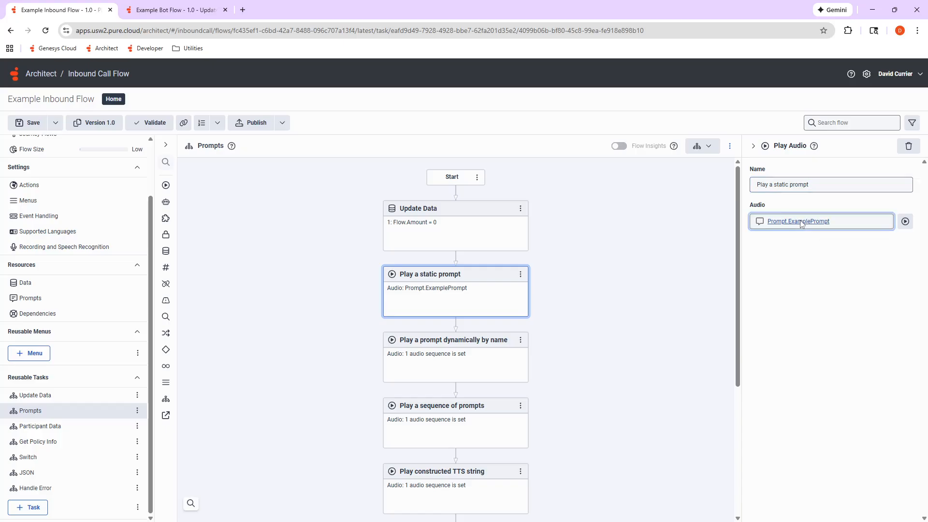
click(817, 223)
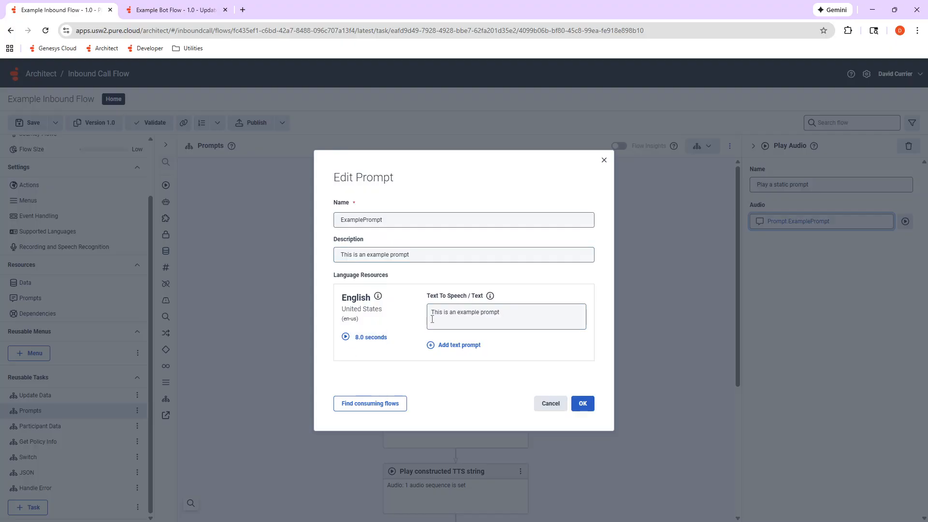
click(551, 405)
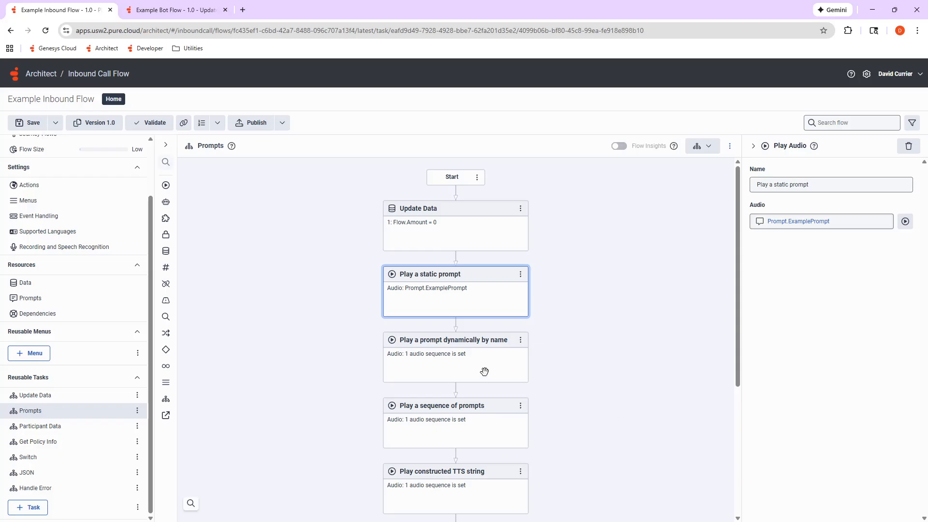
Examine the audio sequence expression of the Play a prompt dynamically by name action
click(484, 371)
scroll(545, 400, down, 2)
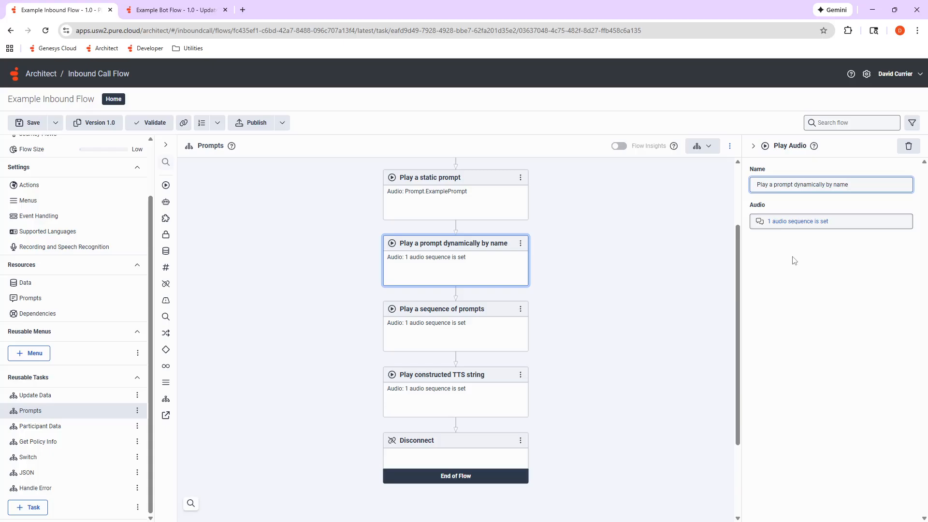
click(791, 225)
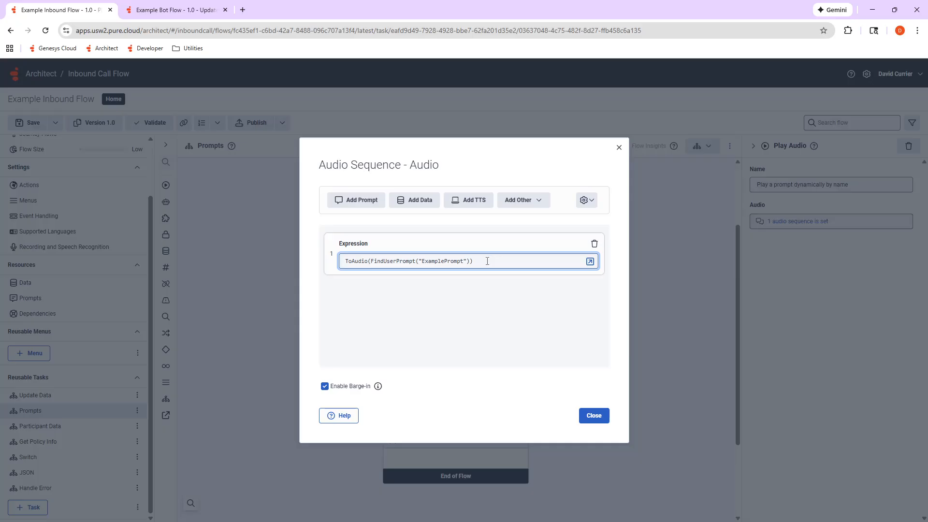
click(598, 415)
Check the Play a static prompt action against the flow's list of used prompts, and return to the Prompts reusable task
click(468, 203)
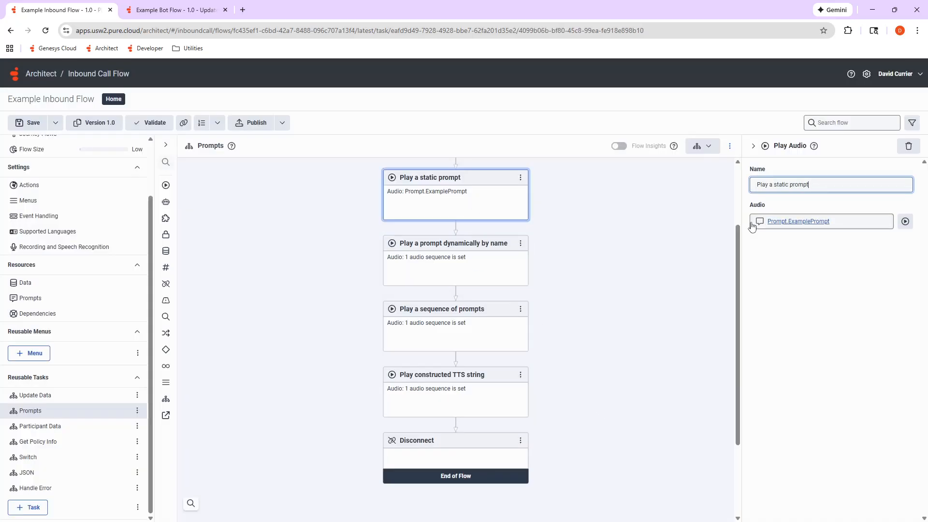
click(39, 298)
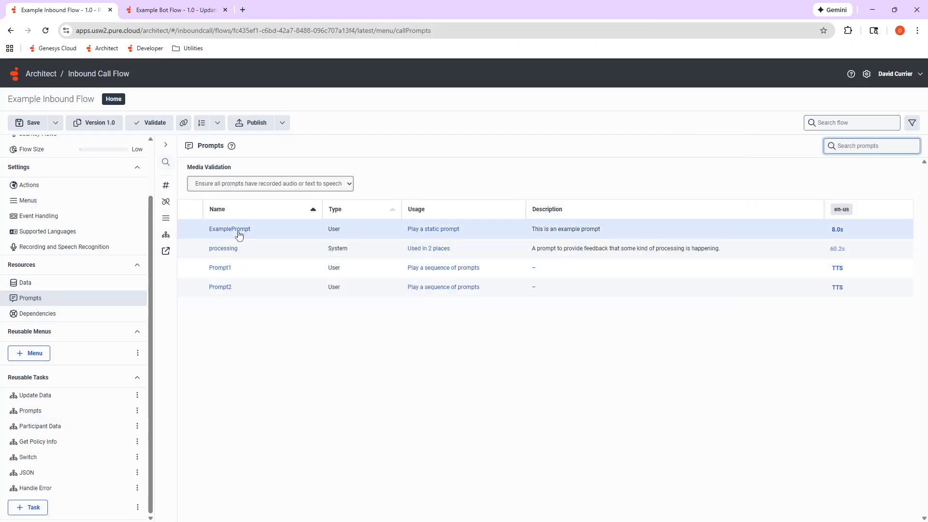
click(33, 411)
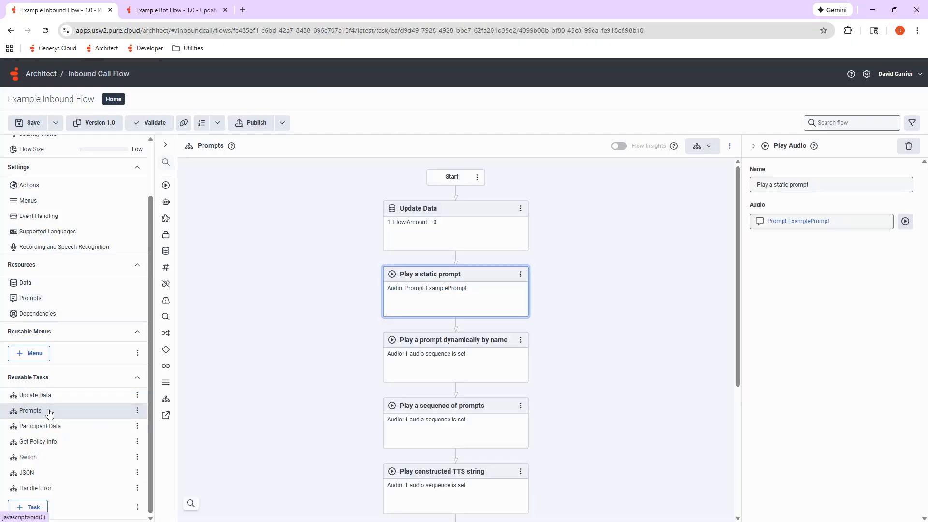
In the Play a prompt dynamically by name expression, replace the "ExamplePrompt" argument with an Append() call whose first argument is "PromptName"
click(457, 364)
click(797, 224)
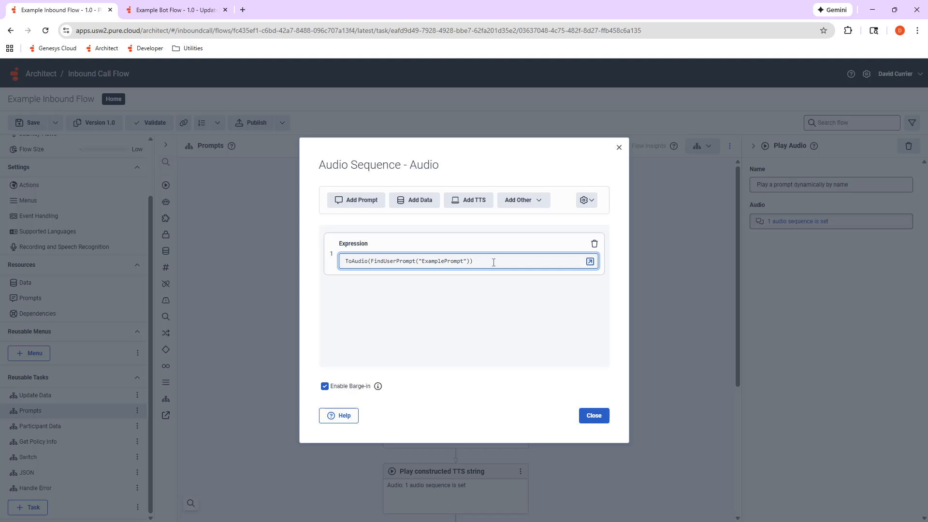
drag(419, 261, 467, 262)
text(A)
key(Return)
text("PromptName", )
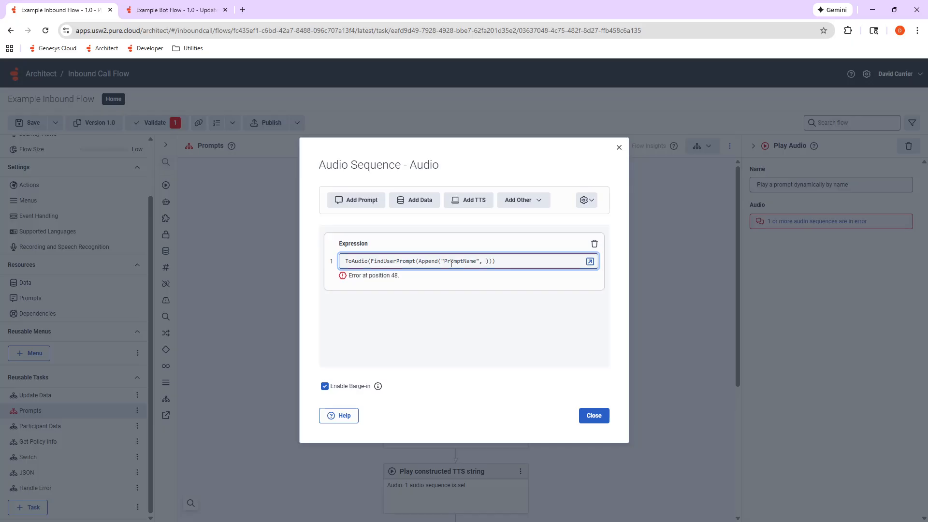
text(tas)
key(BackSpace)
key(BackSpace)
key(BackSpace)
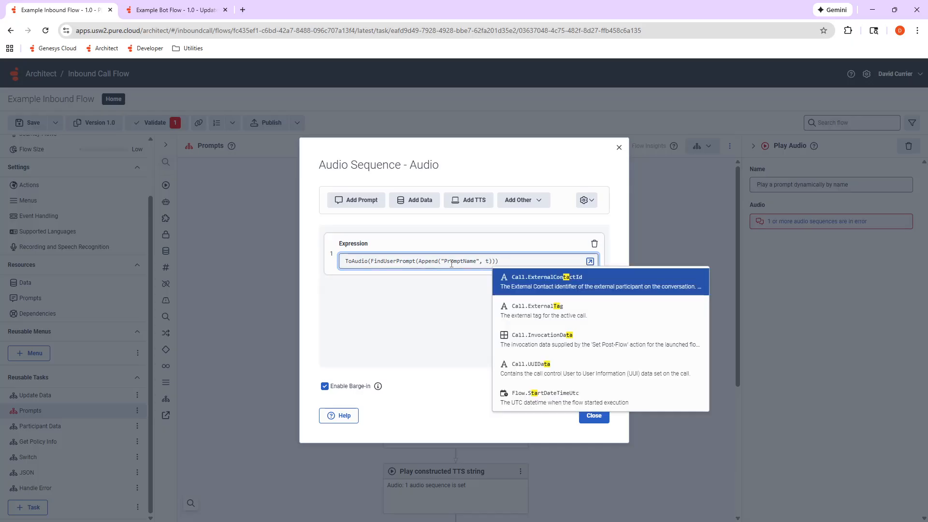
text(flow)
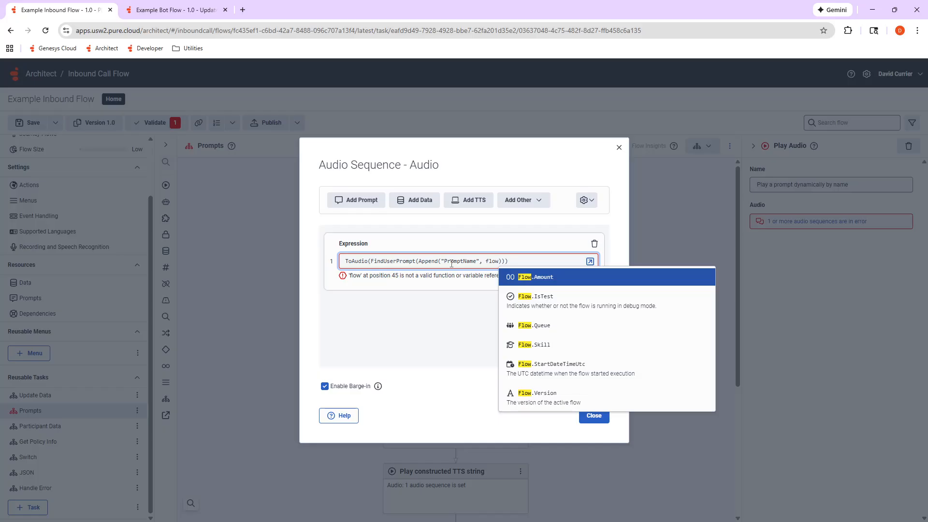
key(BackSpace)
key(BackSpace)
key(BackSpace)
key(BackSpace)
Remove the Append() wrapper and trailing comma so the expression reads ToAudio(FindUserPrompt("PromptName")), and close the audio sequence
key(BackSpace)
key(BackSpace)
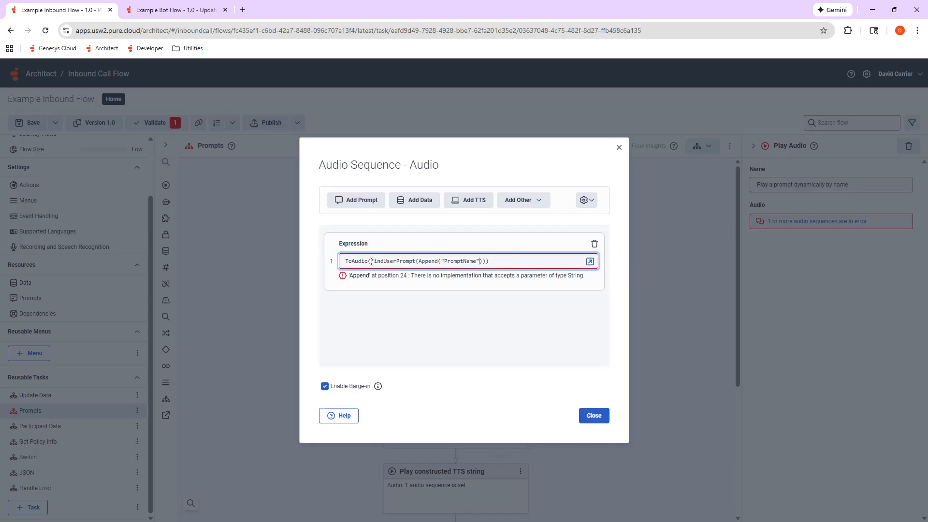
drag(371, 262, 345, 261)
drag(419, 262, 440, 264)
key(BackSpace)
key(BackSpace)
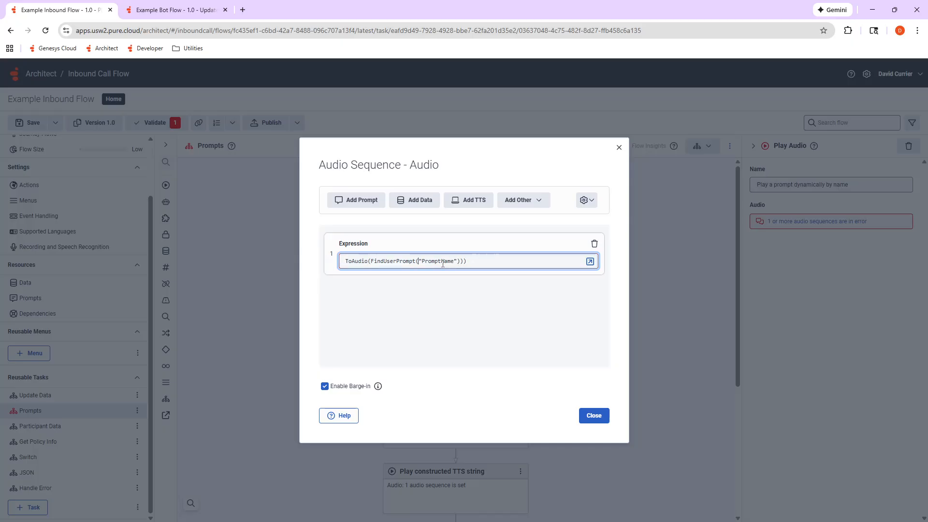
click(459, 261)
key(BackSpace)
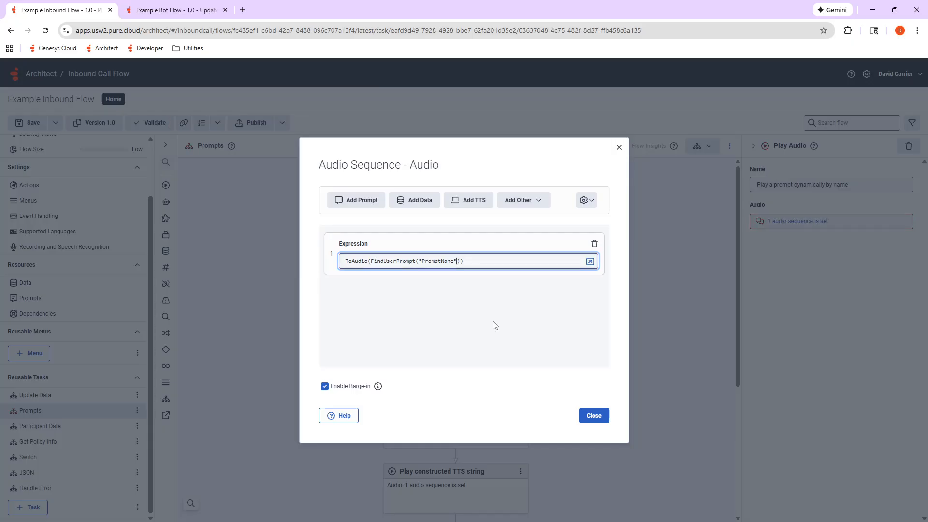
click(592, 416)
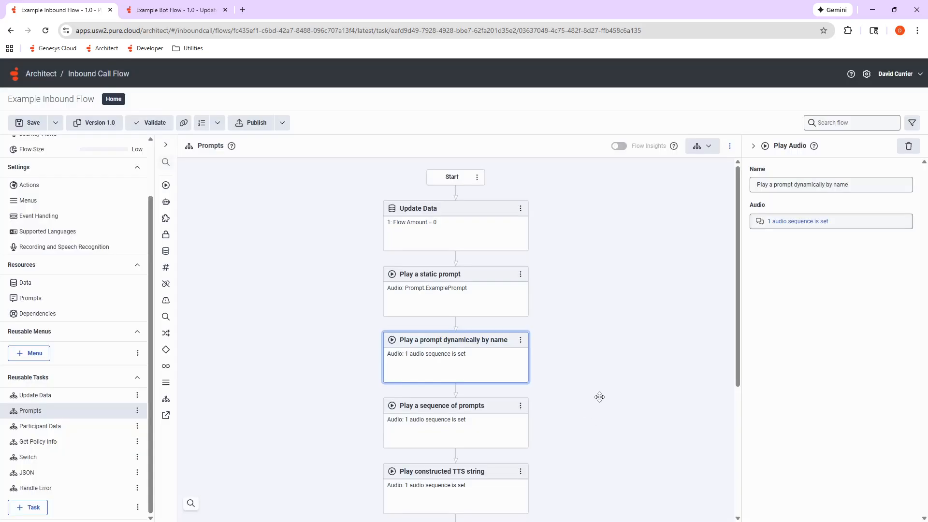
Switch to Example Bot Flow, check which prompts it uses, and open its Default Bot
click(498, 303)
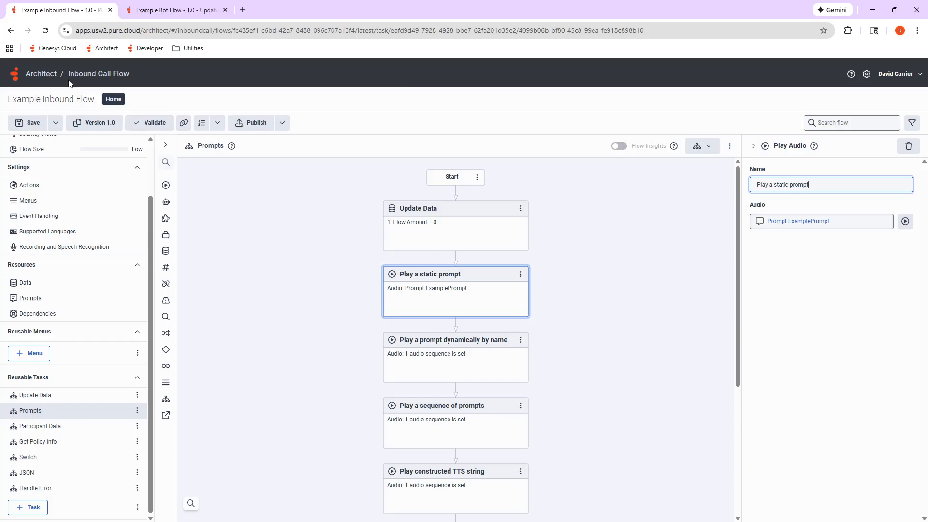
click(169, 15)
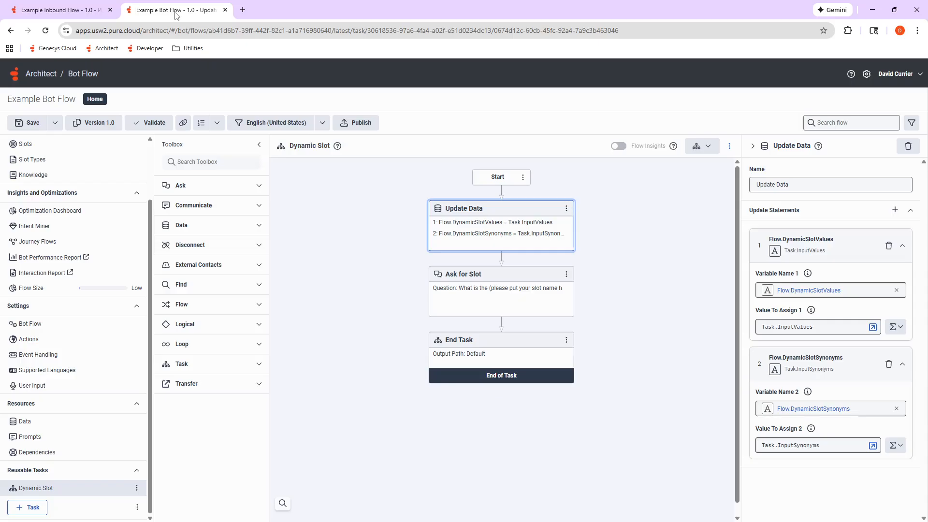
click(73, 438)
scroll(64, 155, up, 2)
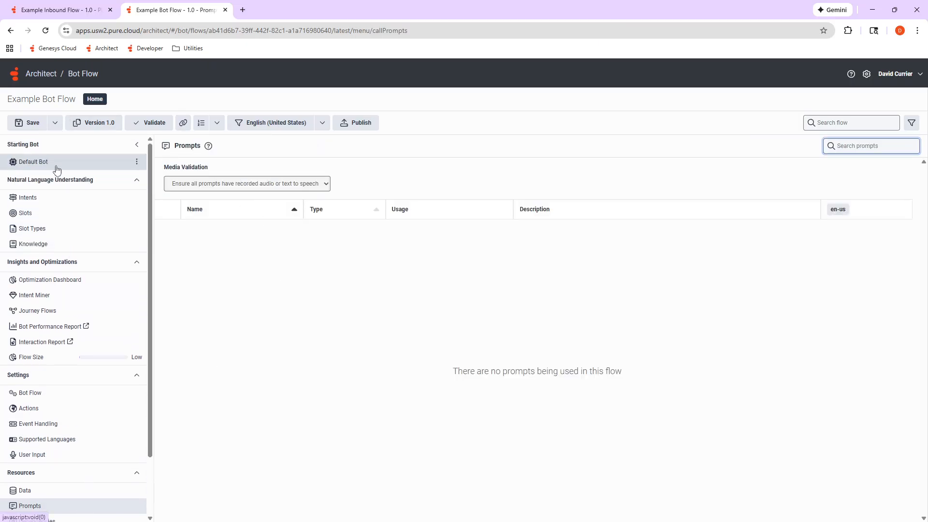
click(56, 163)
Return to Example Inbound Flow and review the audio expression of the Play a prompt dynamically by name action
click(53, 5)
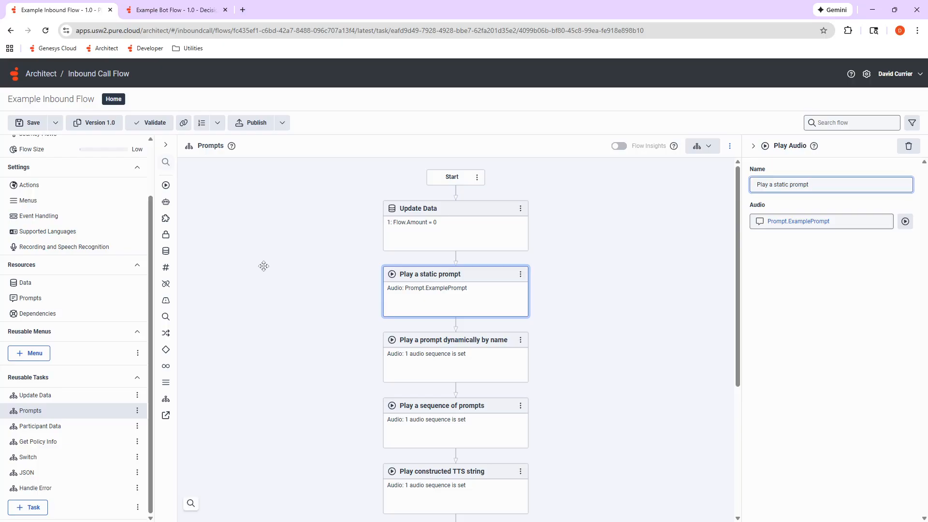
click(420, 360)
click(793, 222)
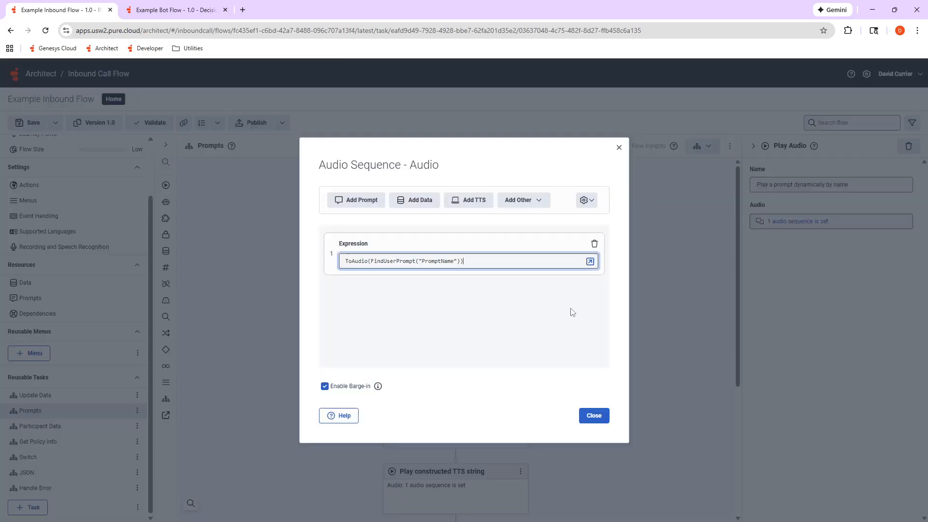
click(594, 416)
scroll(615, 467, down, 1)
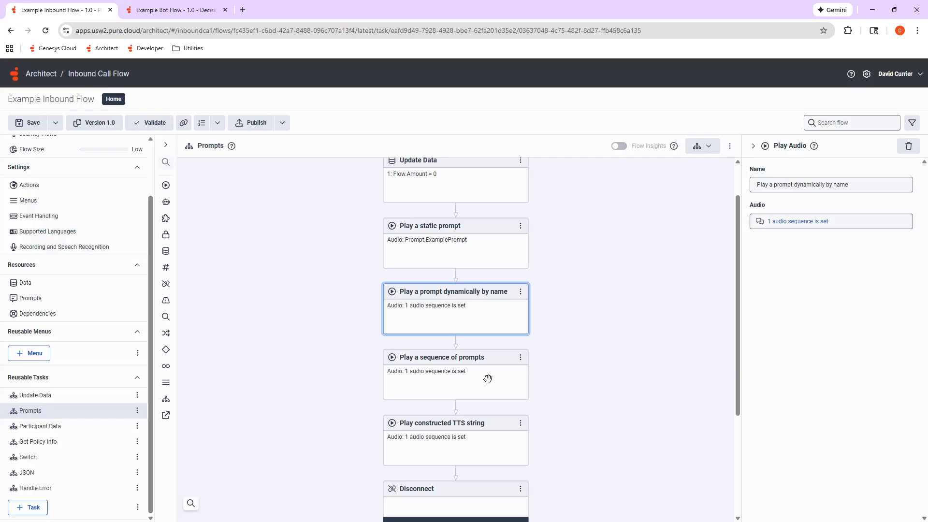
Inspect the prompt and data items in the audio sequence of the Play a sequence of prompts action
click(452, 378)
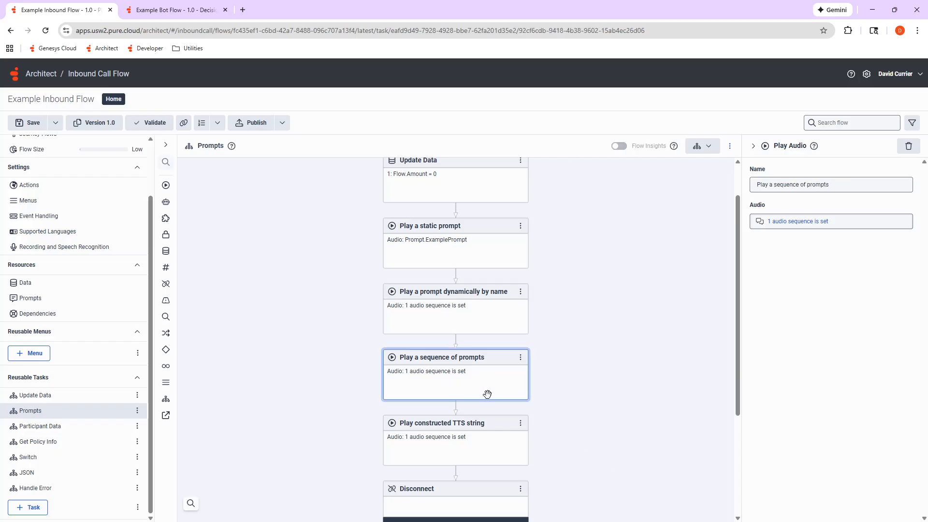
click(795, 222)
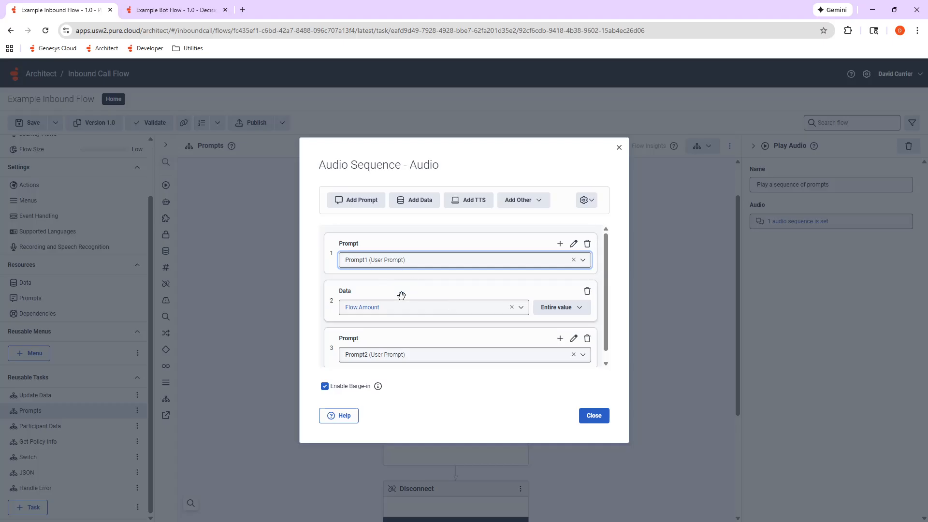
scroll(392, 295, down, 1)
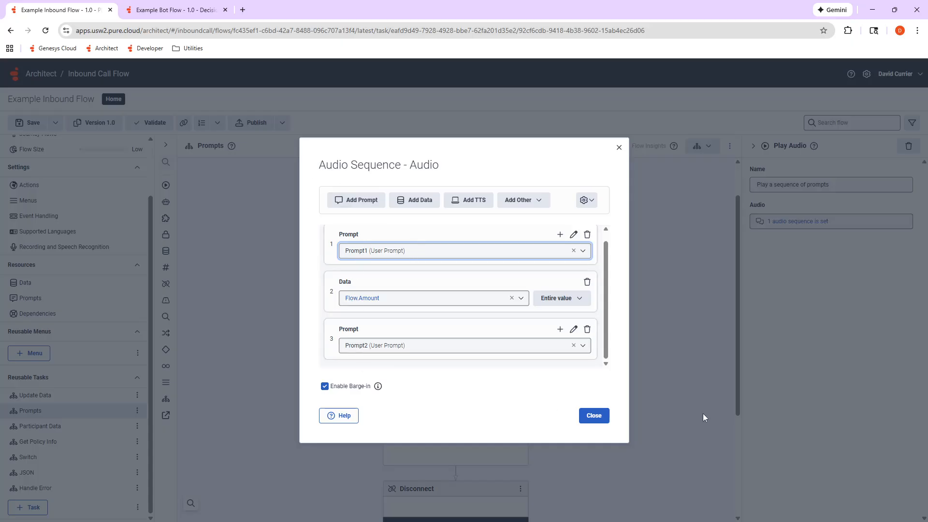
click(592, 416)
Examine the full audio expression of the Play constructed TTS string action in the expression editor
click(471, 443)
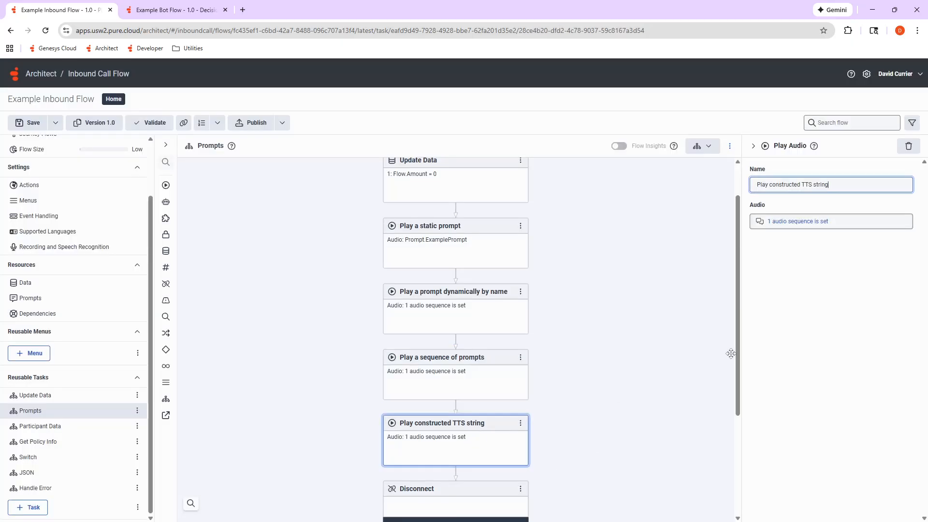
click(788, 224)
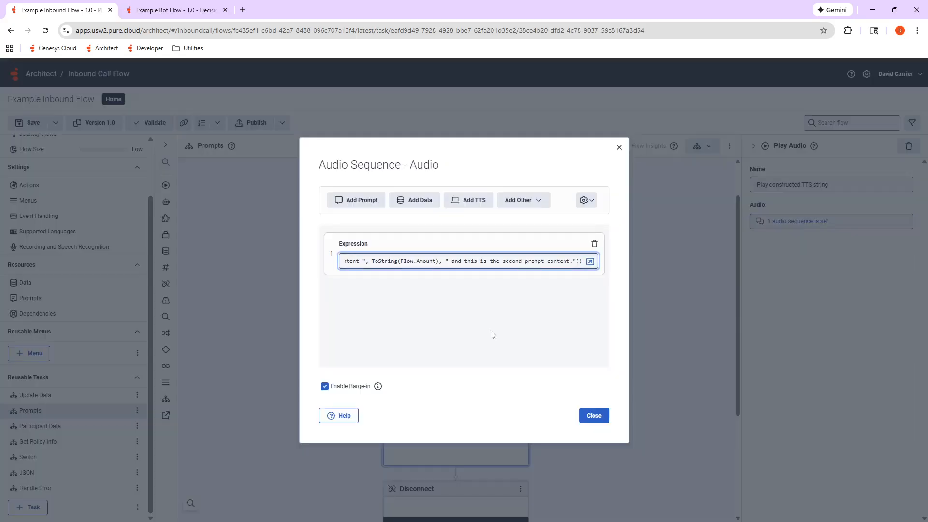
click(590, 261)
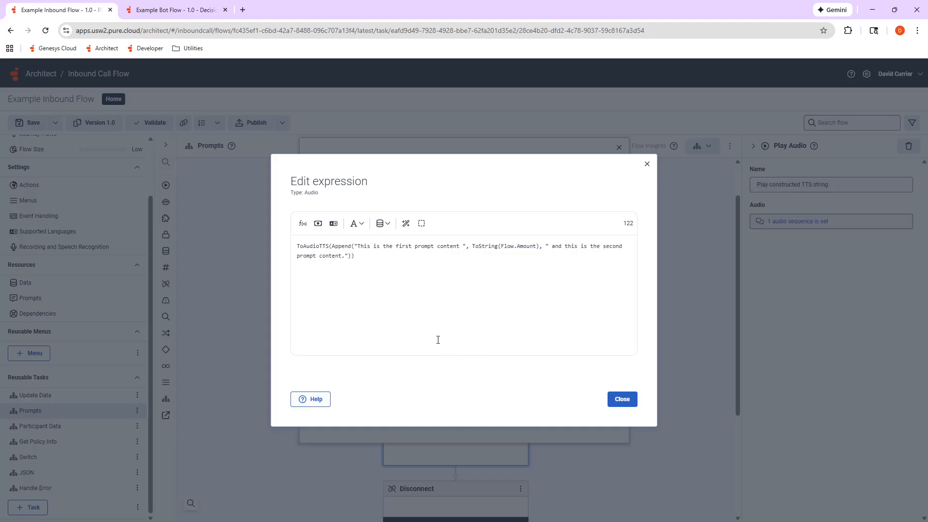
Examine the ToAudioTTS and Append functions in the constructed TTS expression, and close the expression editor and audio sequence
double_click(315, 245)
double_click(338, 246)
click(380, 279)
click(623, 403)
click(599, 416)
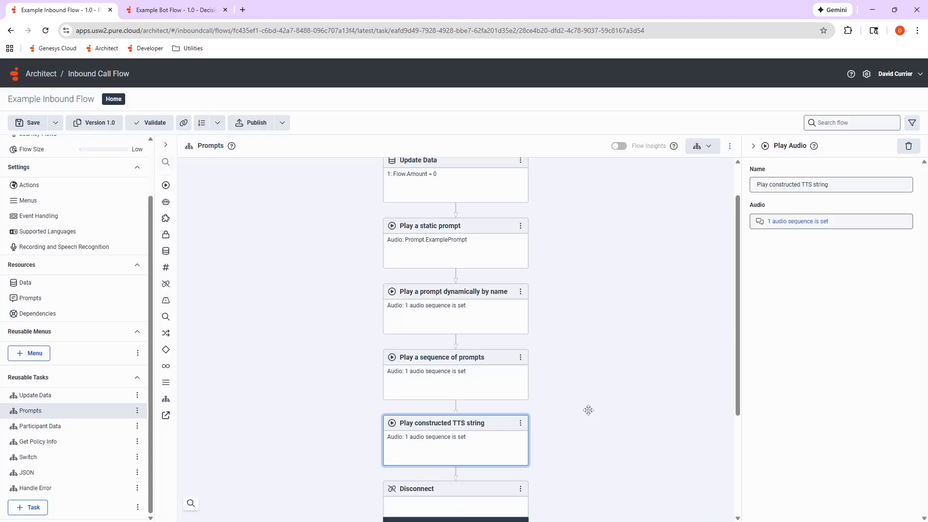
Review the Prompt1, Flow.Amount and Prompt2 items in the audio sequence of the Play a sequence of prompts action
click(462, 373)
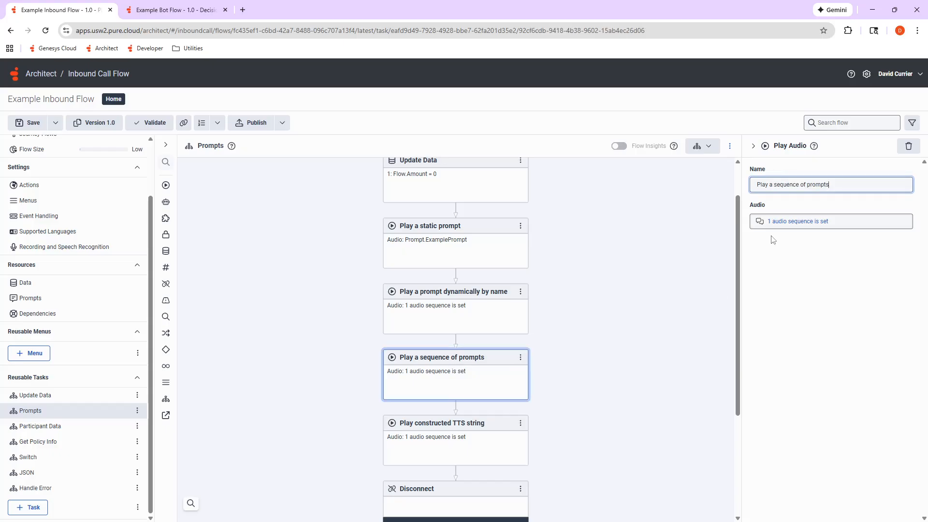
click(799, 222)
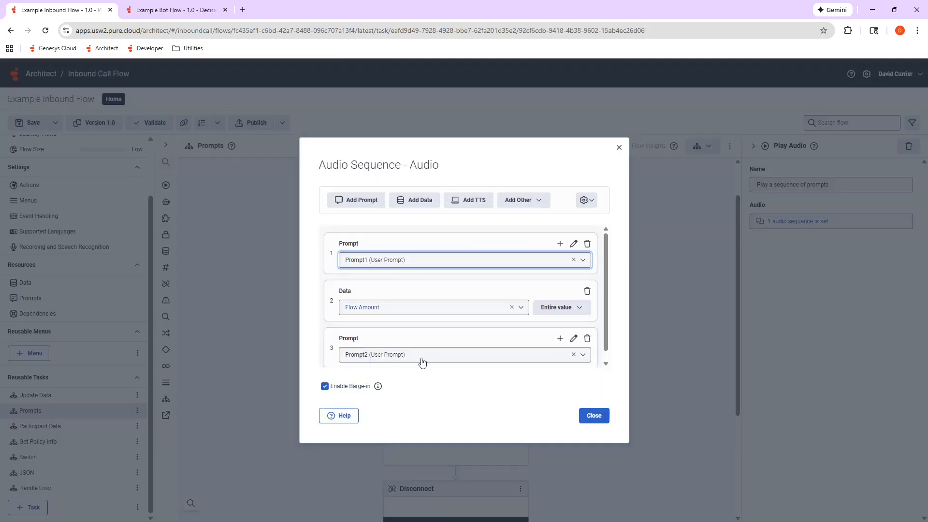
scroll(422, 360, down, 1)
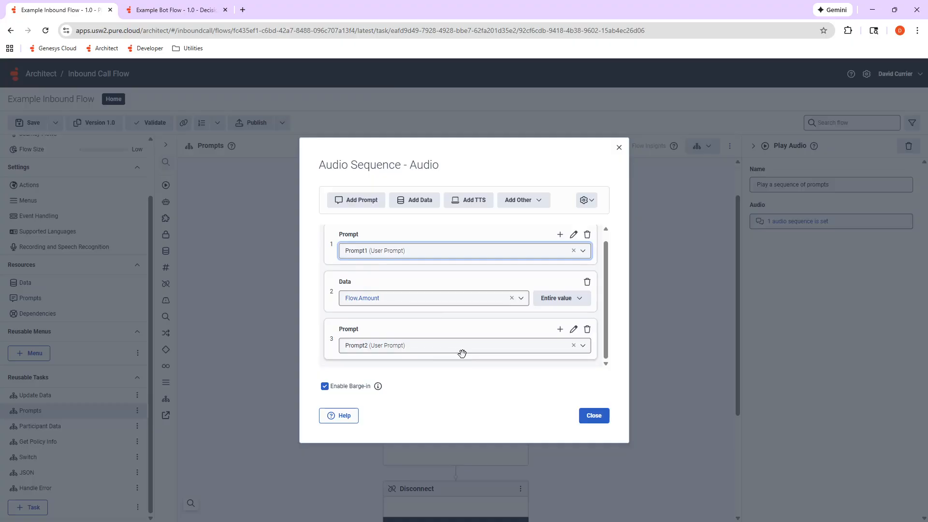
click(592, 423)
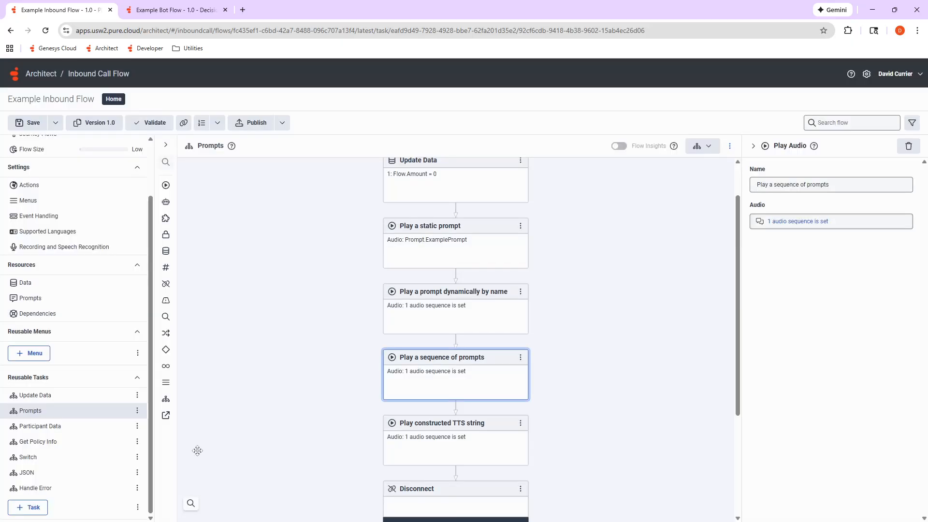
Open the flow's Event Handling settings and read the full pre-handling audio text of the Error Event
scroll(98, 334, up, 3)
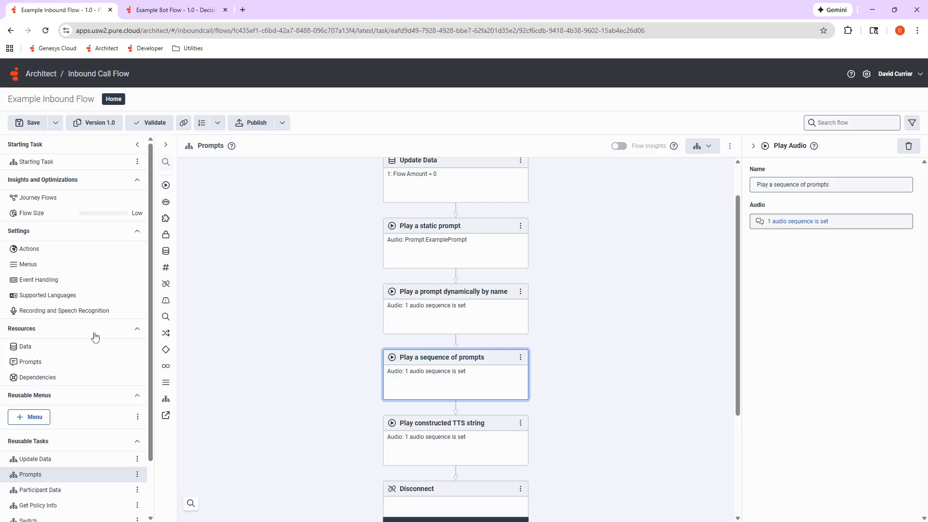
click(71, 284)
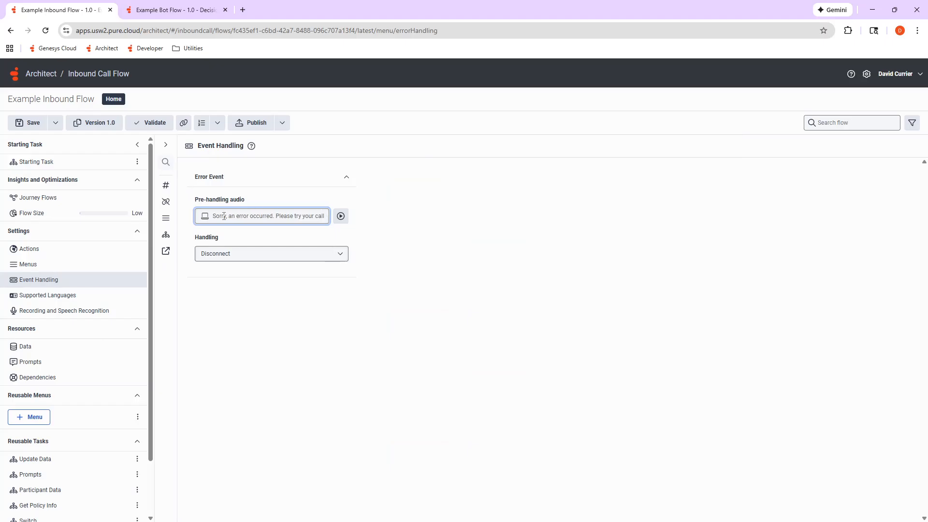
drag(224, 216, 337, 218)
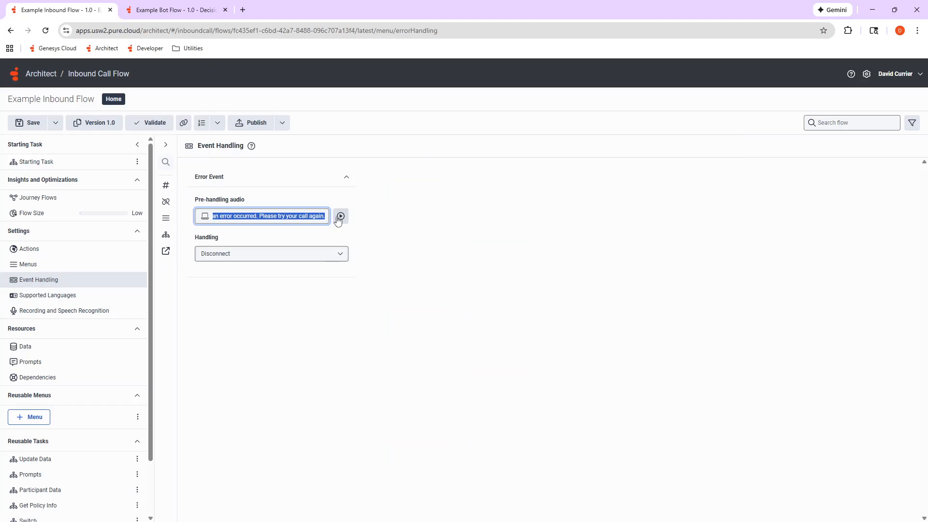
click(274, 217)
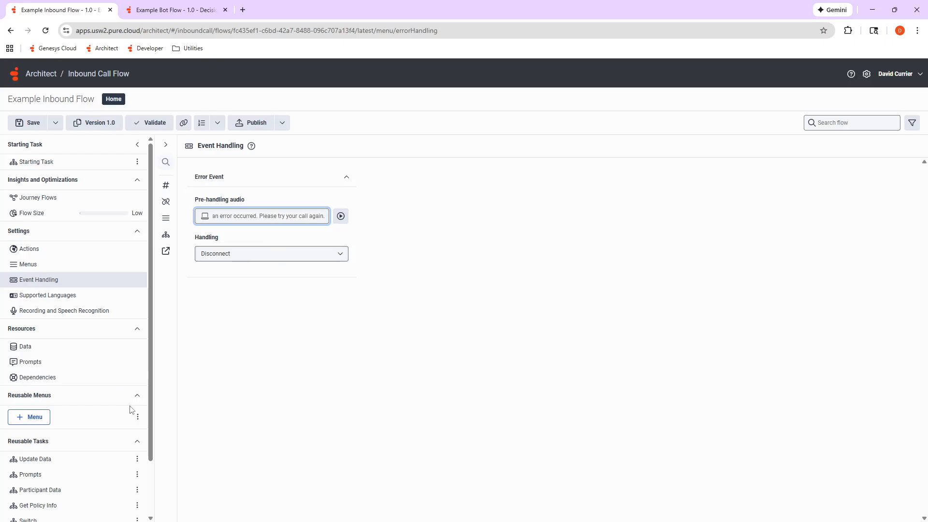
scroll(128, 413, down, 2)
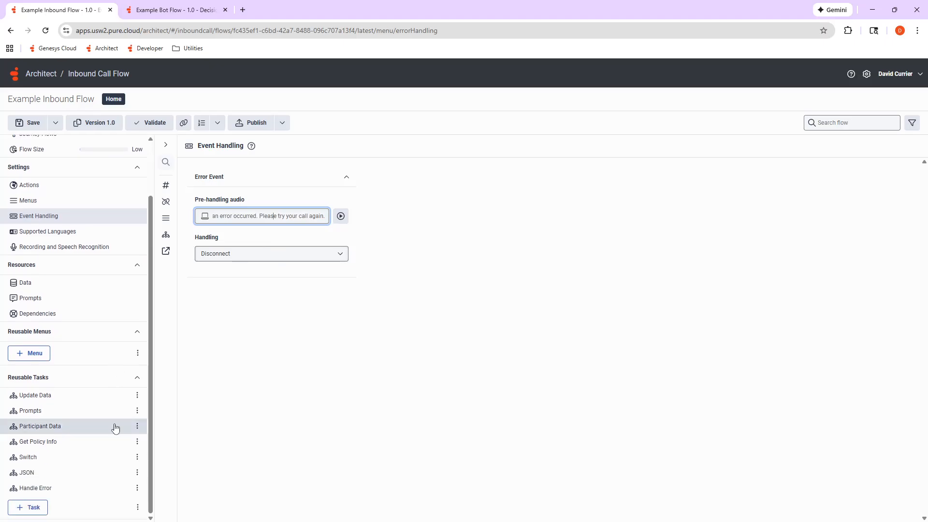
Set the Error Event handling to Jump to Reusable Task with Handle Error as the task
click(225, 256)
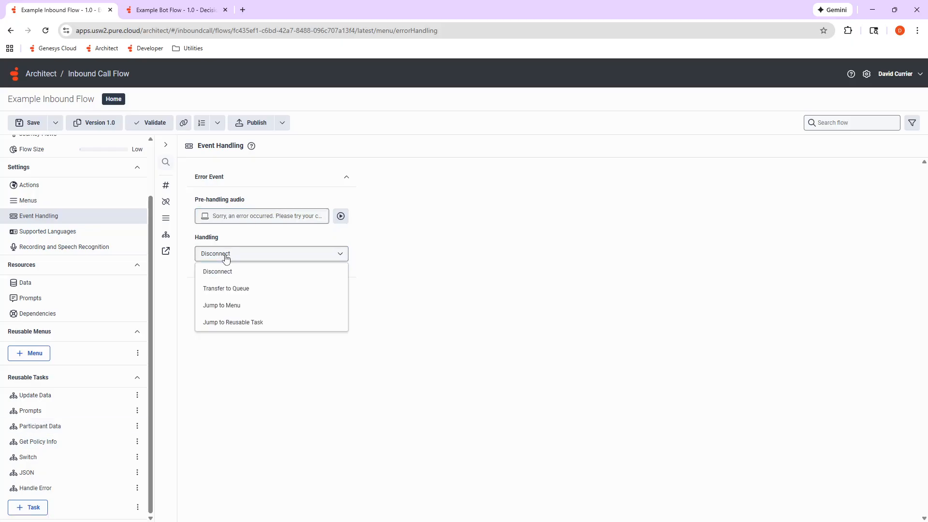
click(246, 324)
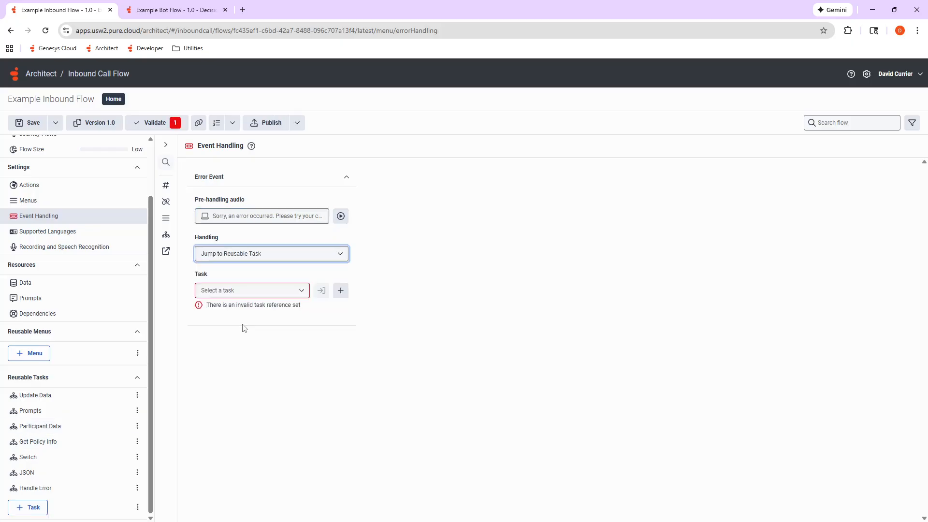
click(231, 294)
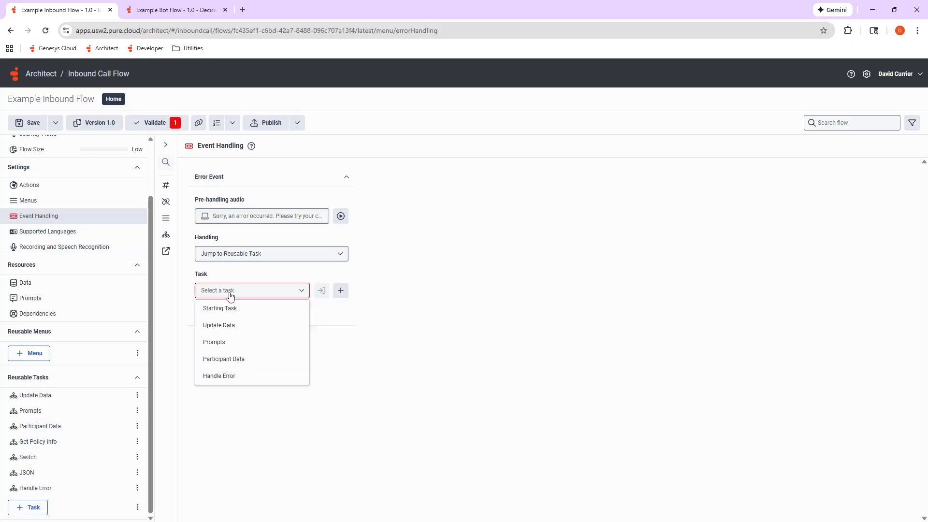
click(229, 377)
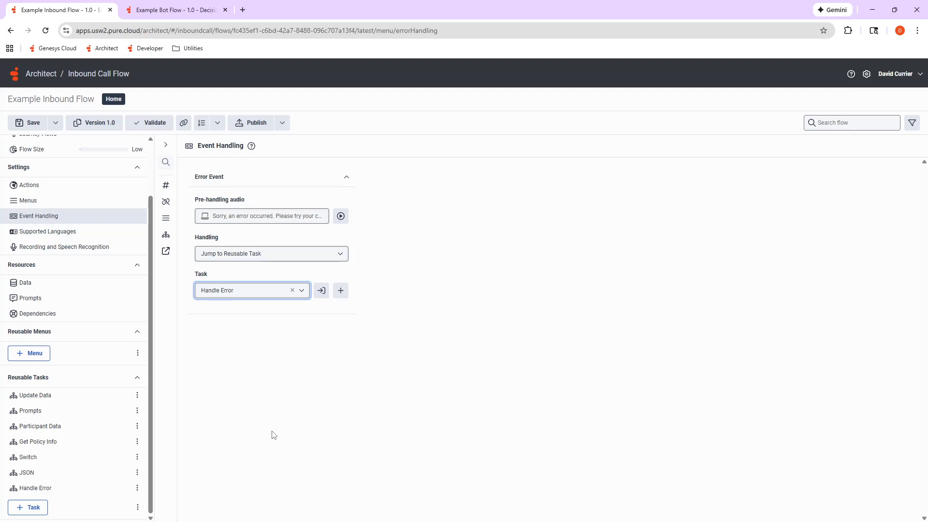
Delete the Text To Speech item from the Error Event's pre-handling audio sequence
click(341, 216)
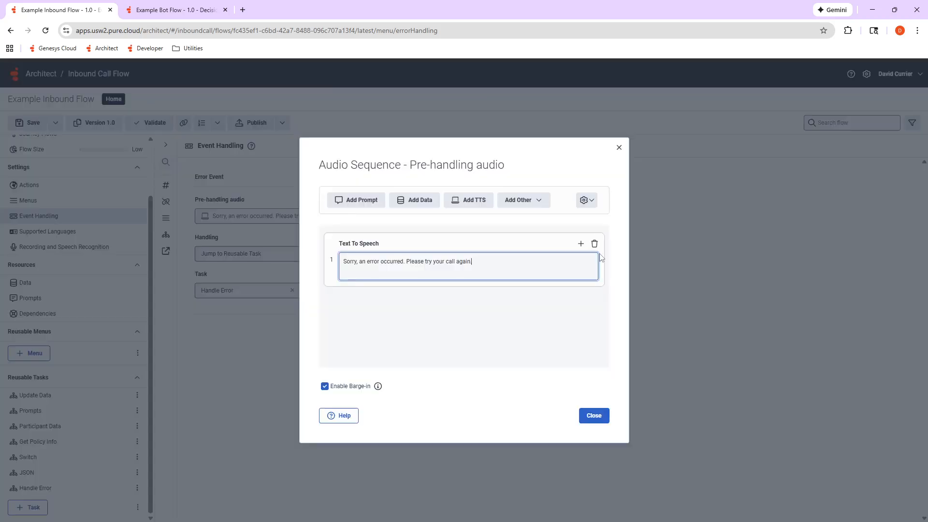
click(594, 244)
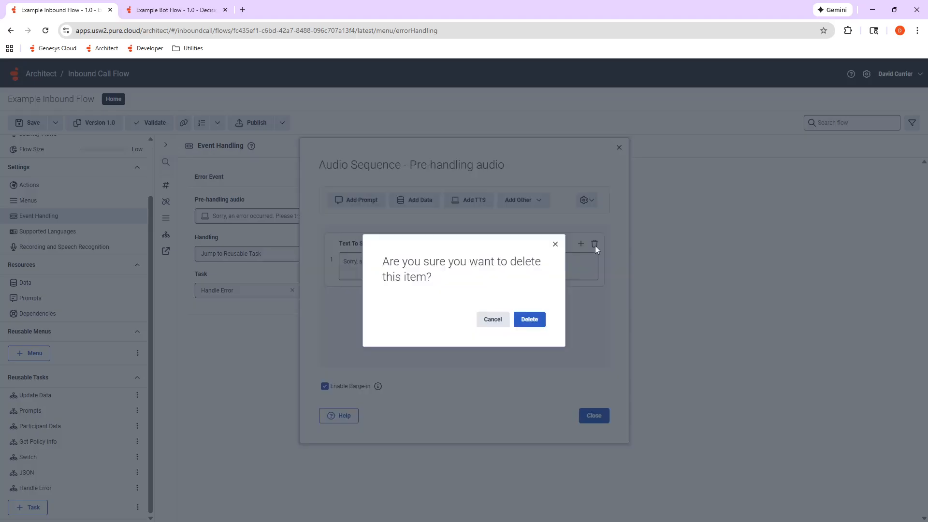
click(538, 325)
Add the expression ToAudioTTS(NOT_SET) to the pre-handling audio sequence and close the dialog
click(524, 203)
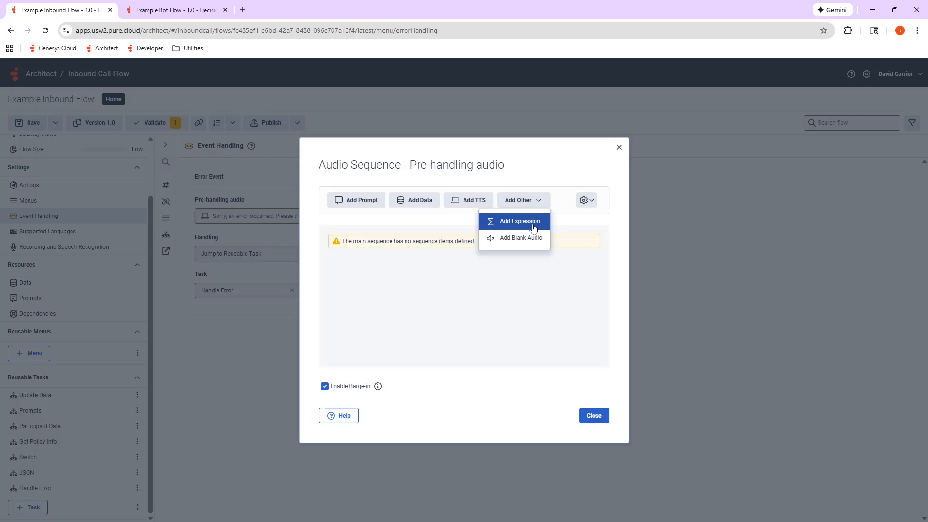
click(536, 225)
text(toaudio)
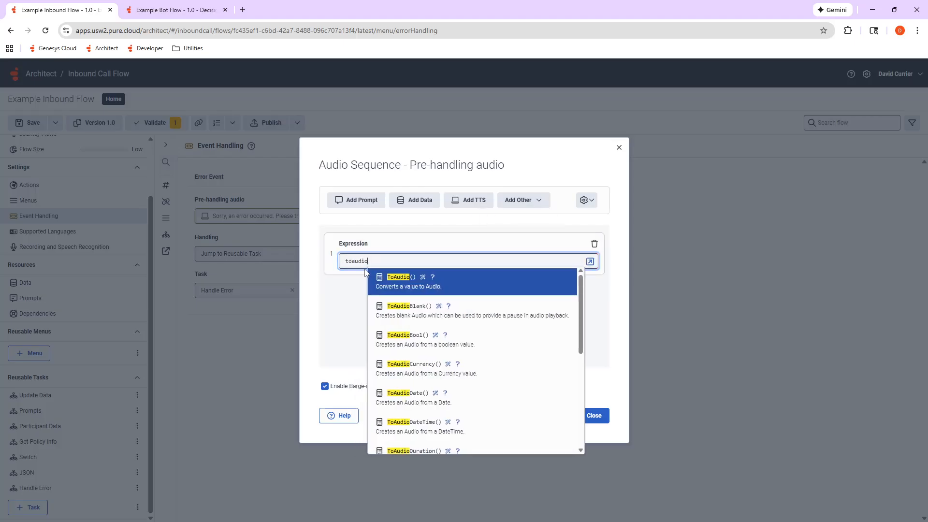
text(tts)
key(Return)
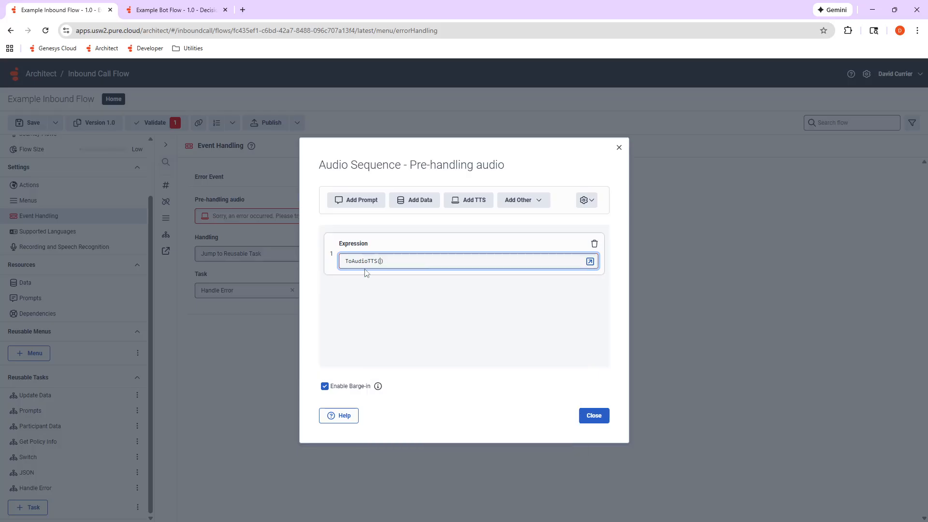
text(NOT_SET)
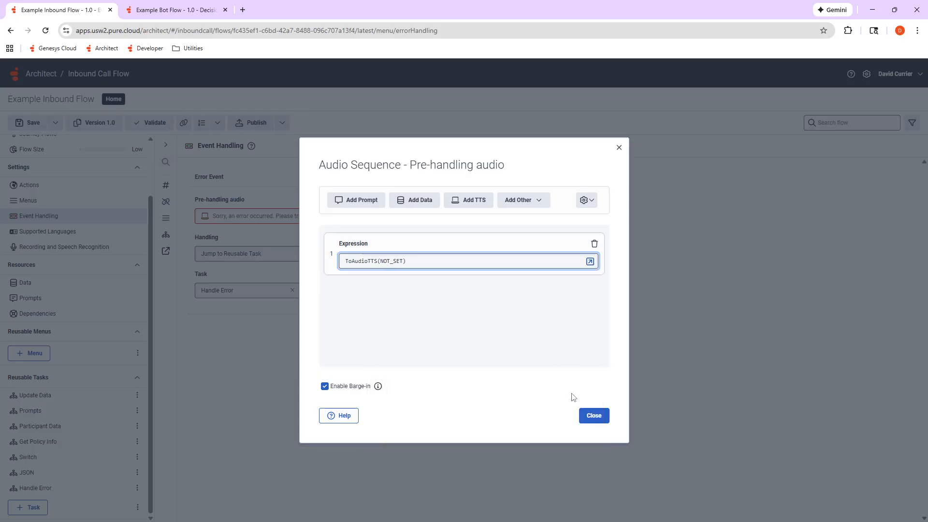
click(594, 416)
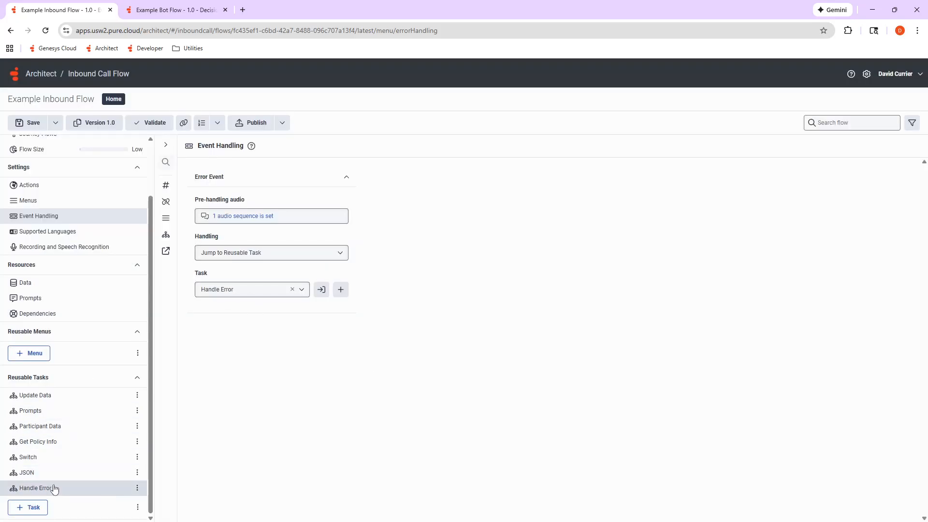
Open the Handle Error task and review its Log Useful Info, Play Audio and Transfer to ACD actions
click(51, 488)
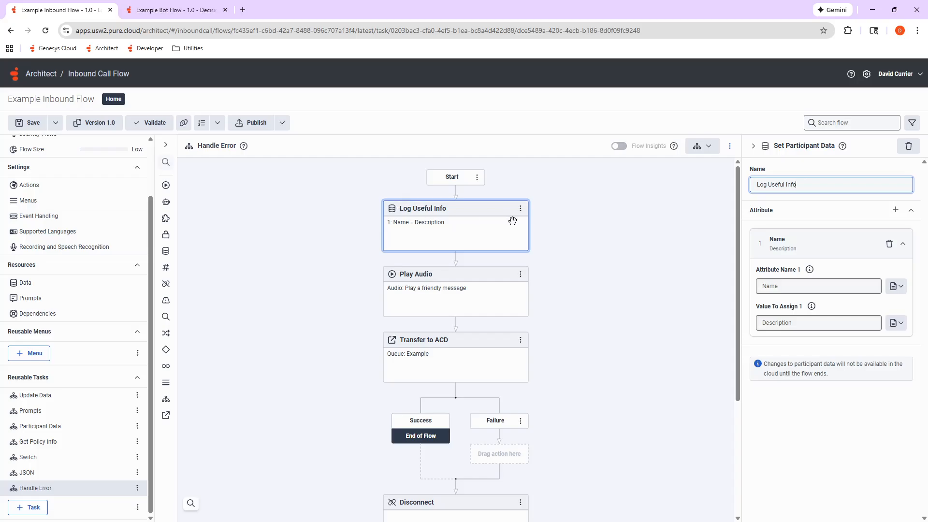
click(465, 287)
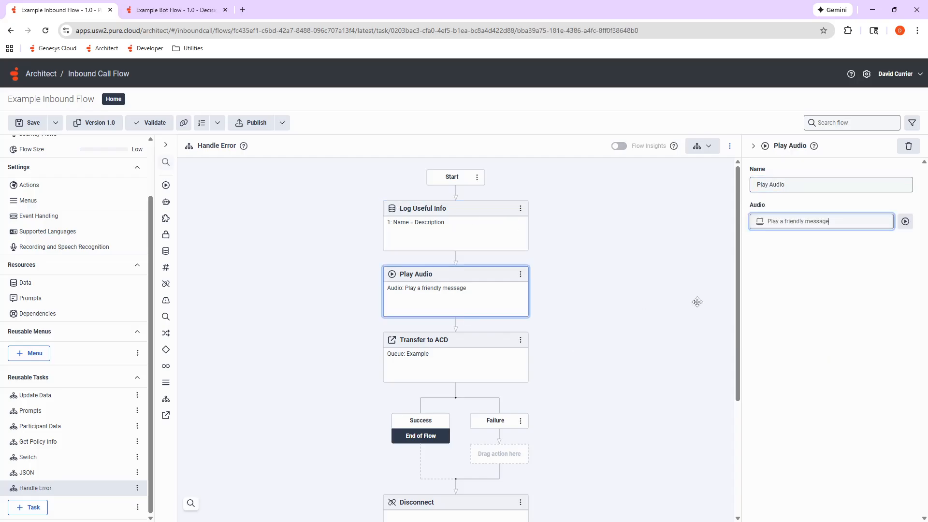
click(428, 344)
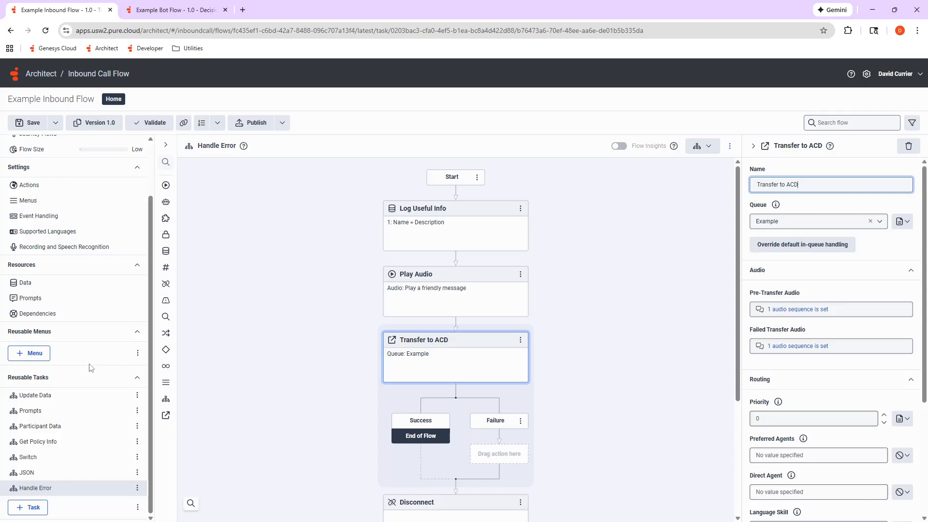
Recheck the Error Event settings in Event Handling and return to the Handle Error task
scroll(95, 375, up, 3)
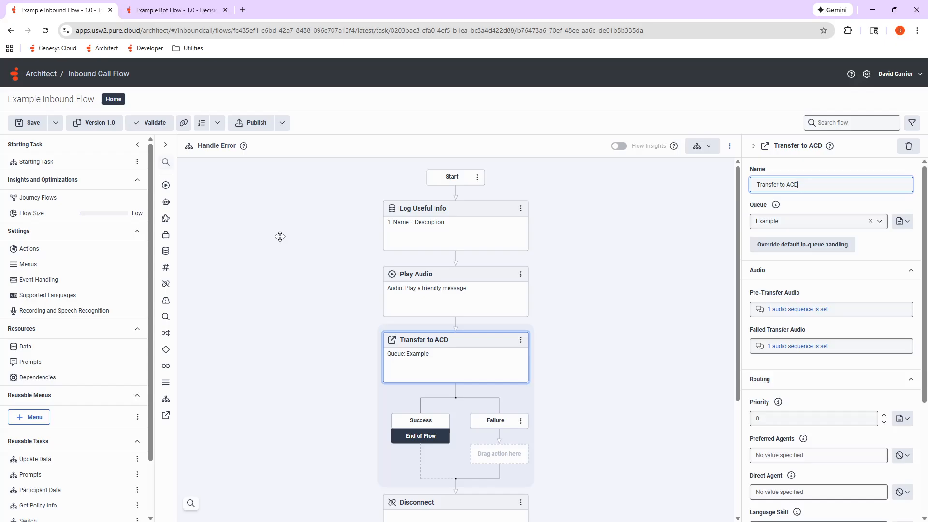
click(51, 289)
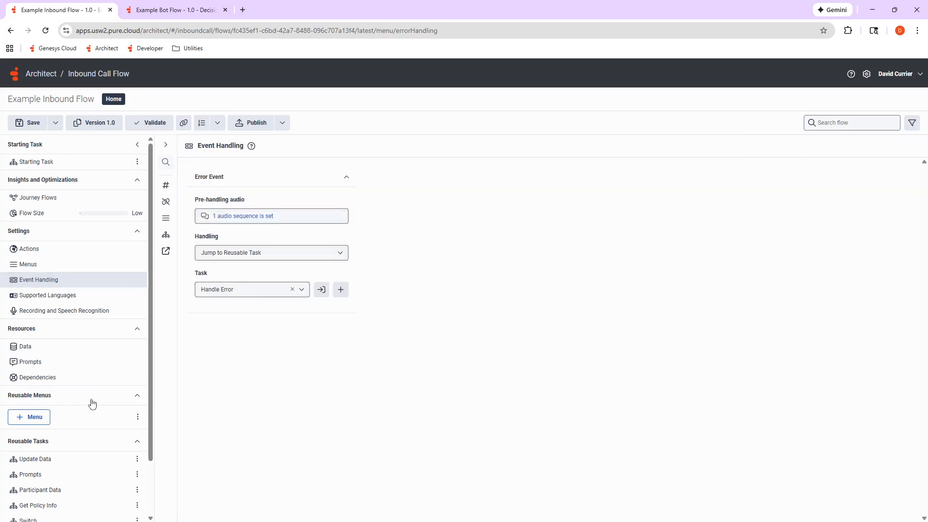
scroll(90, 404, down, 2)
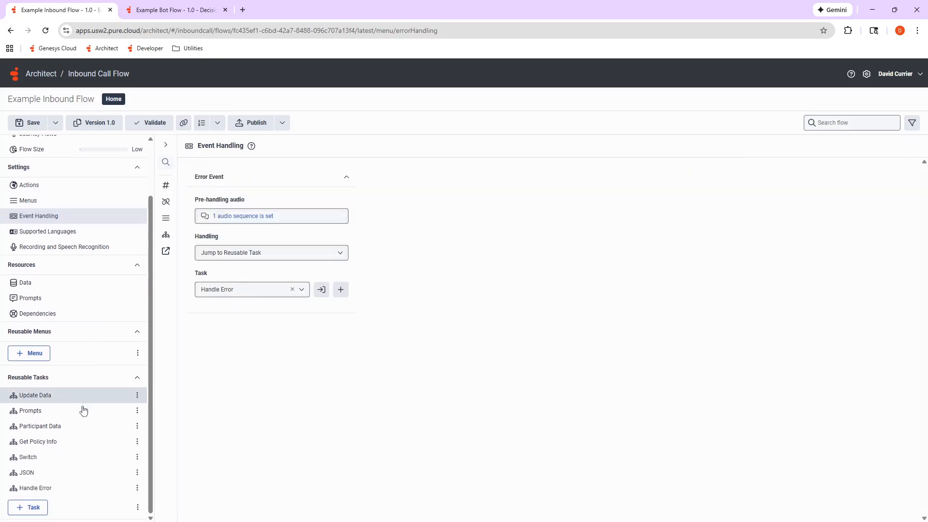
click(72, 489)
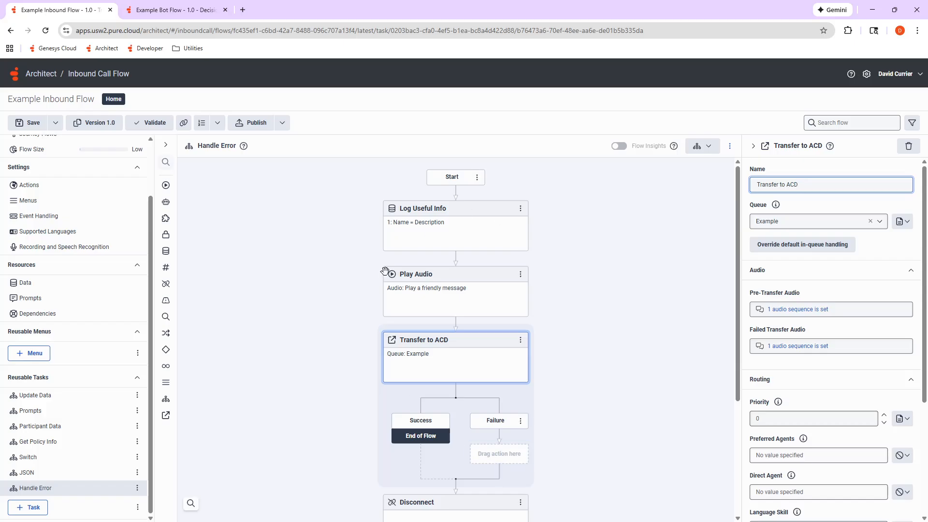
click(252, 302)
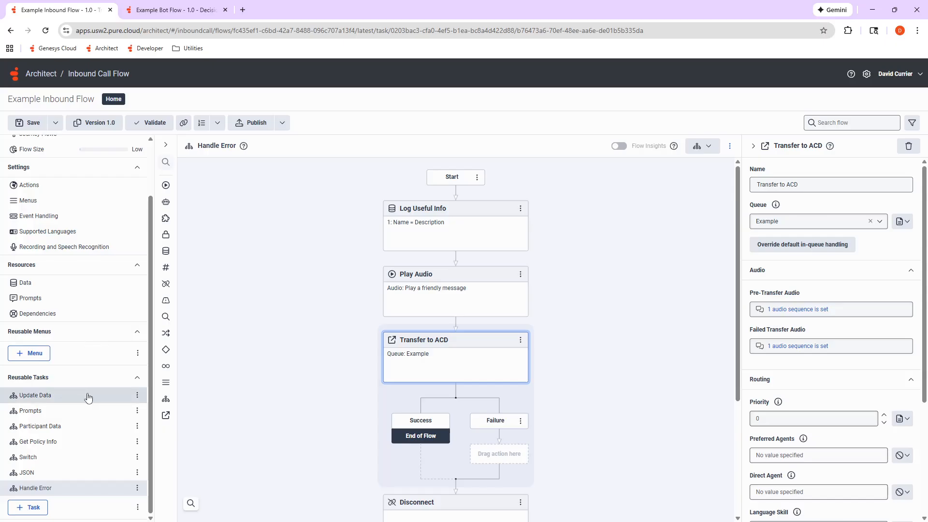
Open the Get Policy Info task and examine the phoneNumber input and success outputs of its Call Data Action
click(58, 447)
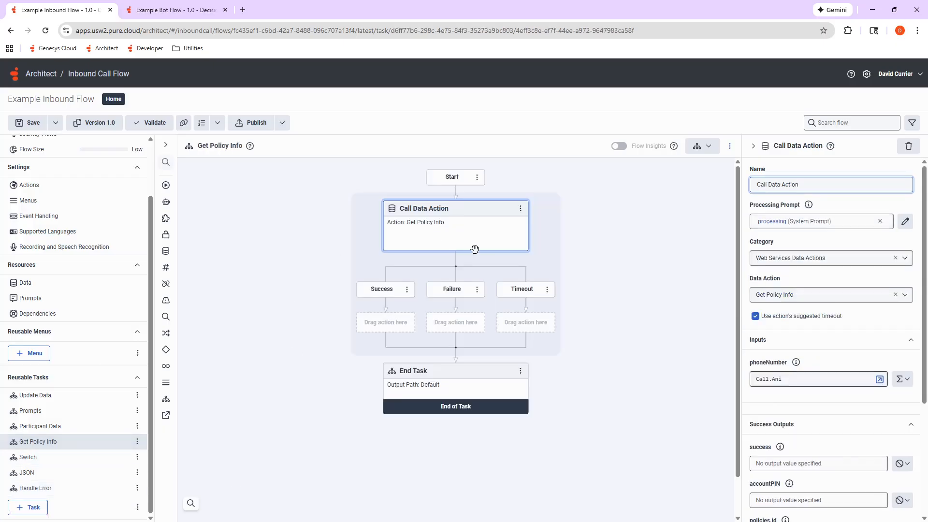
click(798, 381)
drag(797, 381, 721, 369)
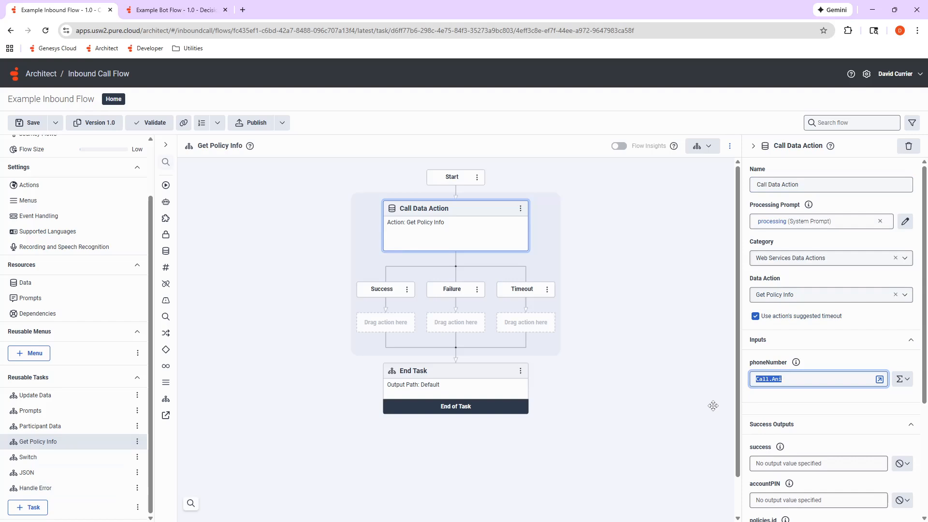
drag(924, 302, 886, 416)
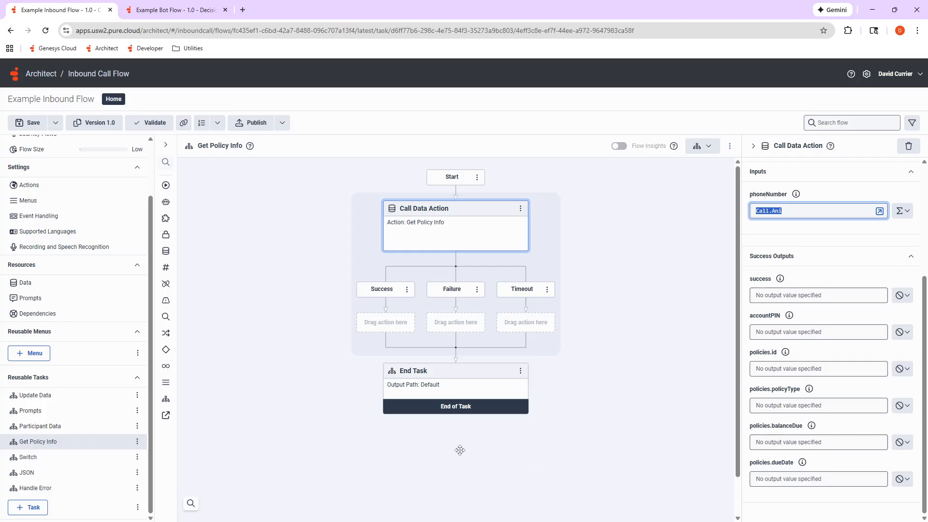
click(429, 226)
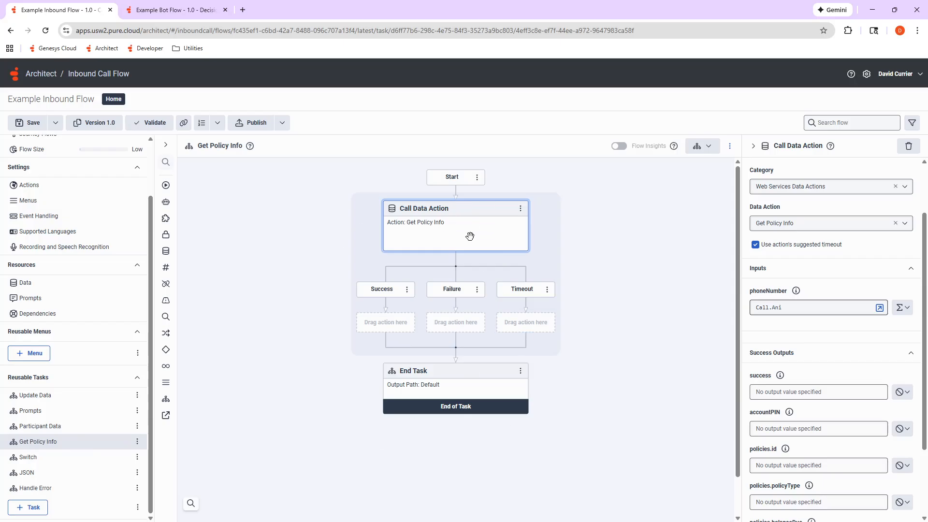
Add a Call Task action ahead of Transfer to ACD in the Starting Task and have it call Get Policy Info
scroll(45, 299, up, 3)
click(51, 163)
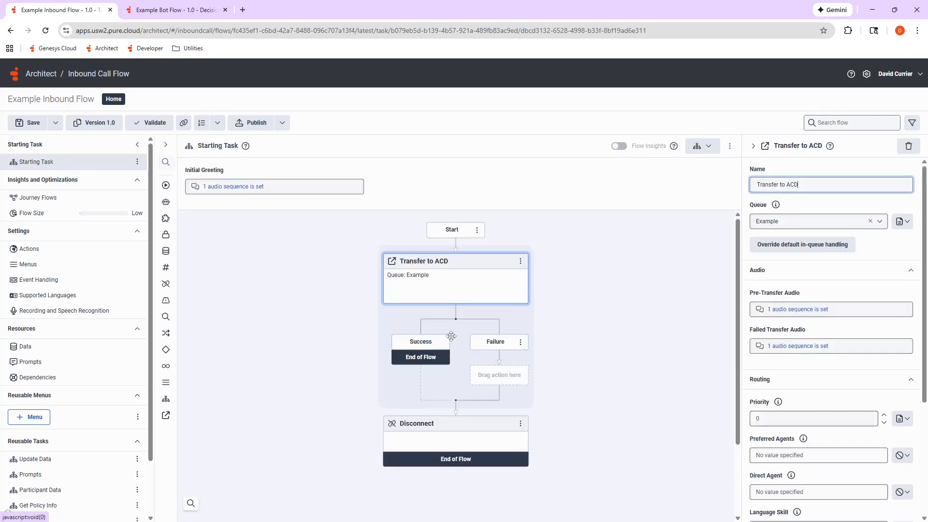
click(457, 242)
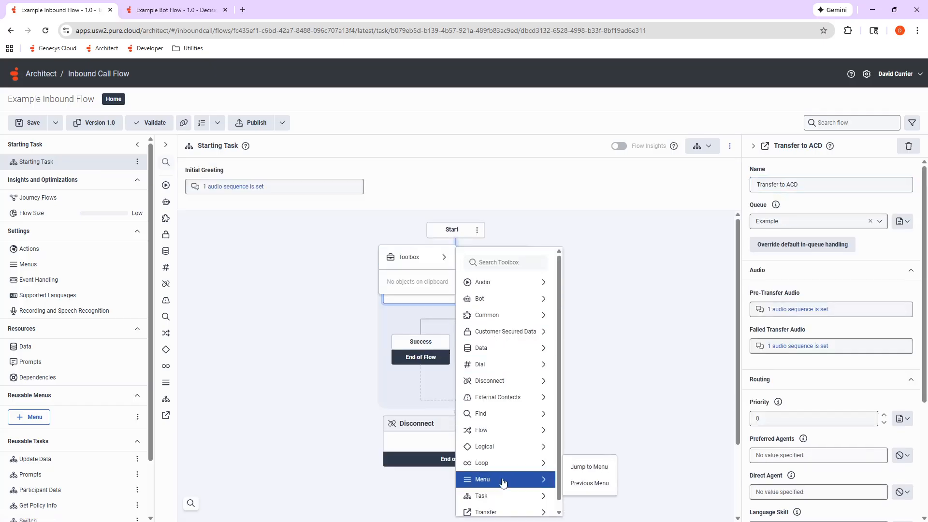
click(582, 492)
click(779, 230)
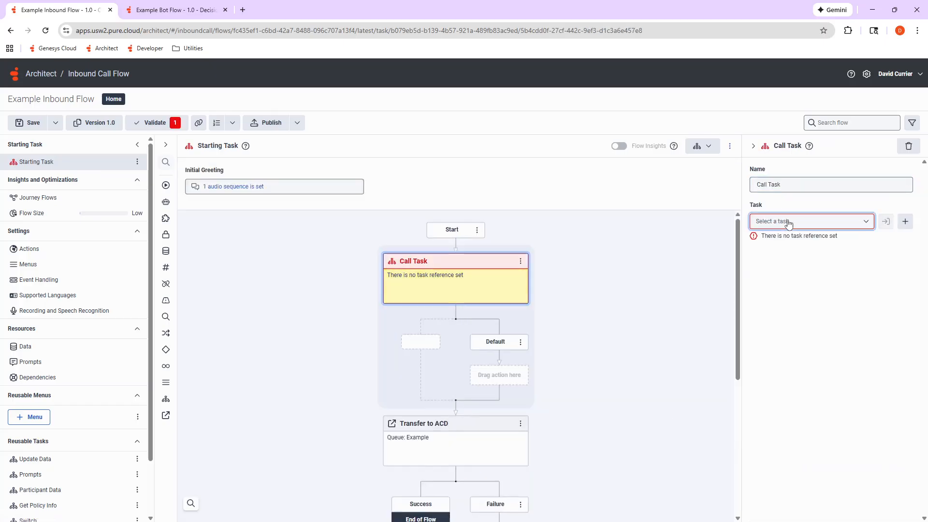
click(777, 292)
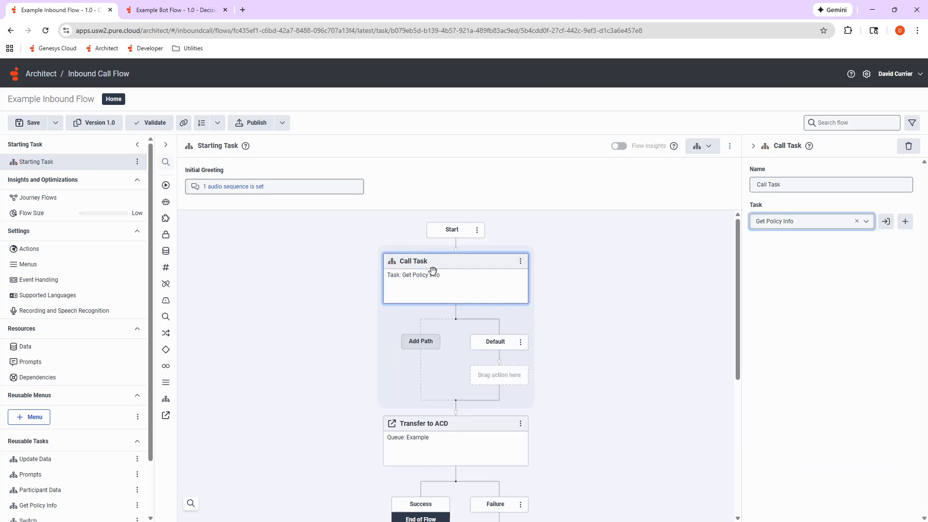
Reopen the Get Policy Info task and review its Call Data Action with the Success, Failure and Timeout paths
scroll(46, 464, down, 3)
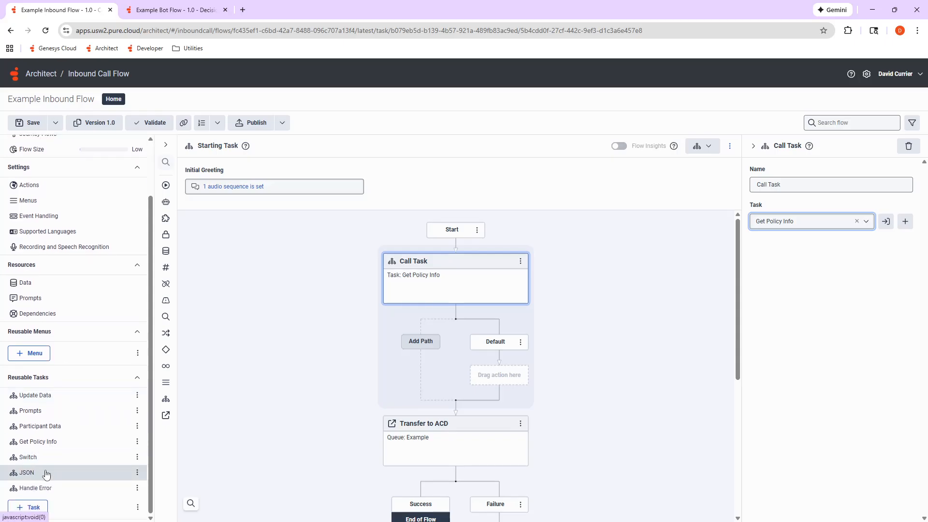
click(49, 441)
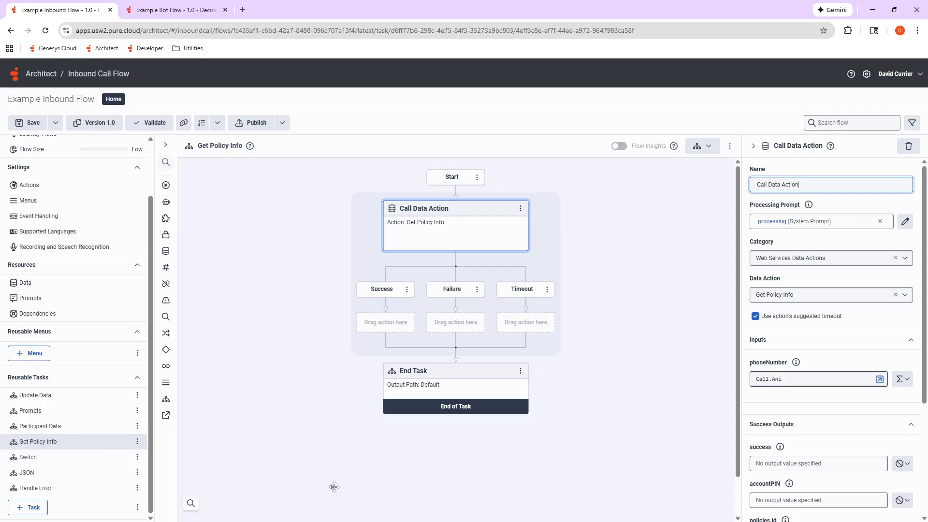
click(315, 378)
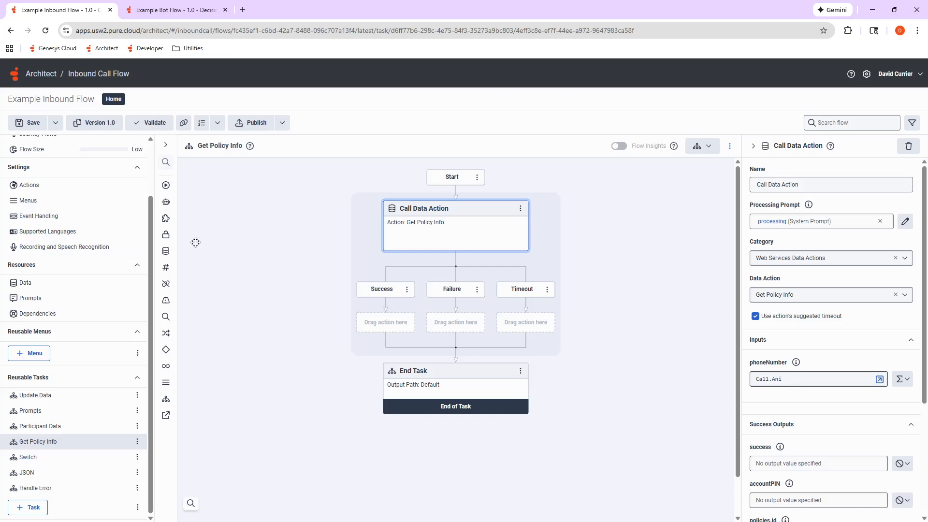
Open the flow's data list, inspect the Task.Response variable's accessibility and options, and close it without saving
click(25, 282)
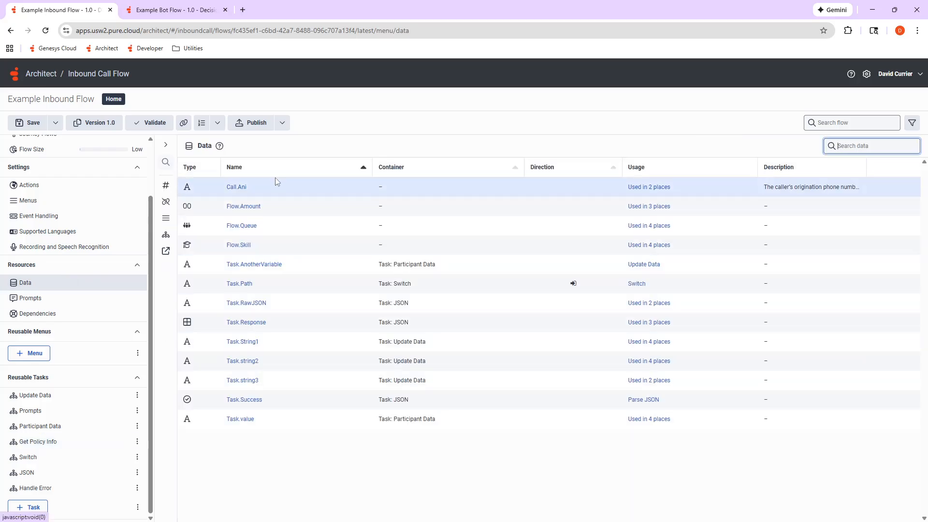
click(258, 322)
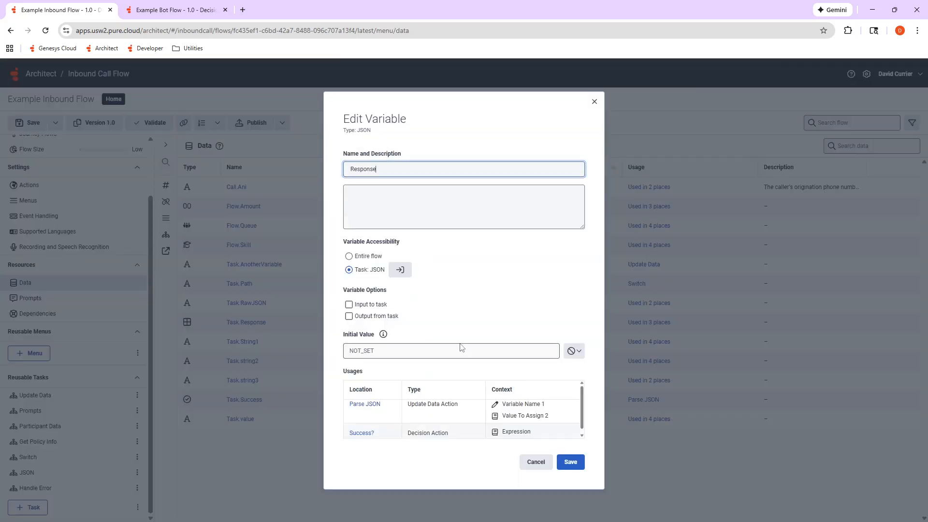
click(535, 462)
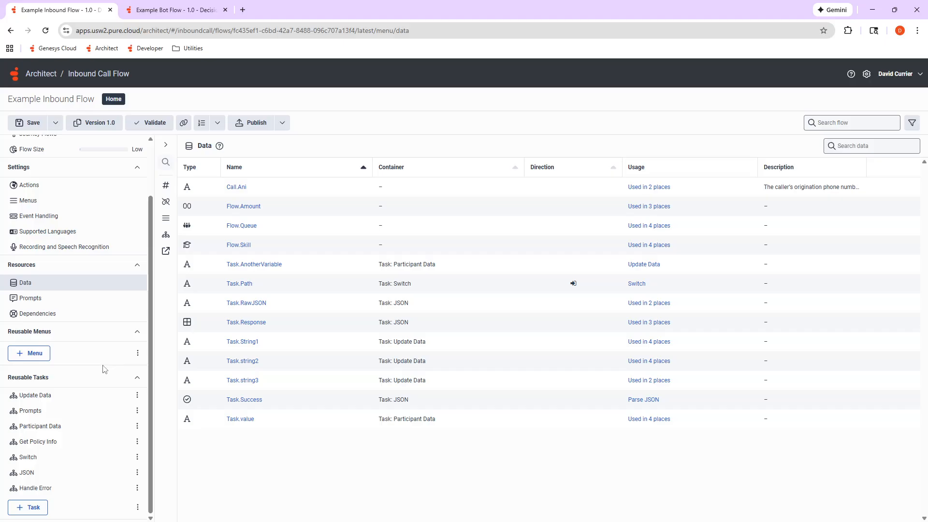
scroll(99, 290, up, 2)
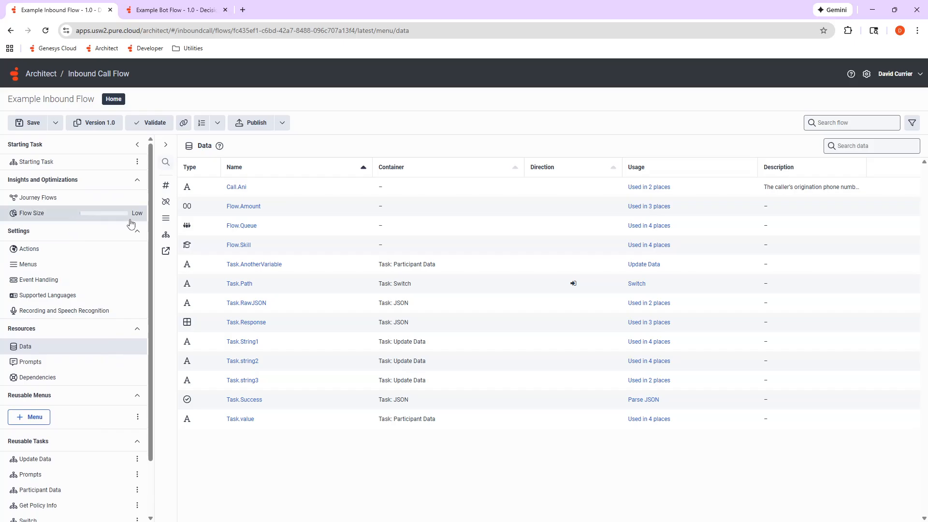
In the Prompts task, inspect the FindUserPrompt expression in the audio sequence of "Play a prompt dynamically by name" and close the dialog
scroll(92, 437, down, 2)
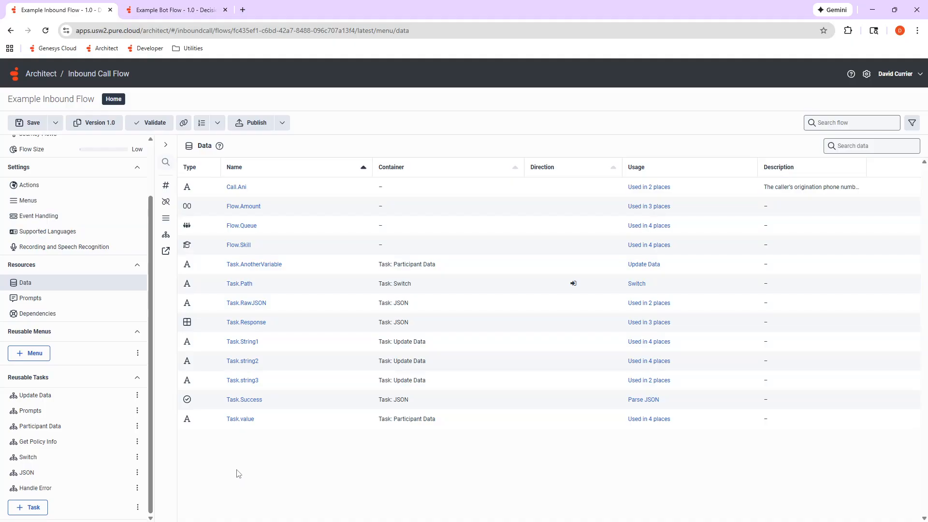
click(75, 415)
click(468, 289)
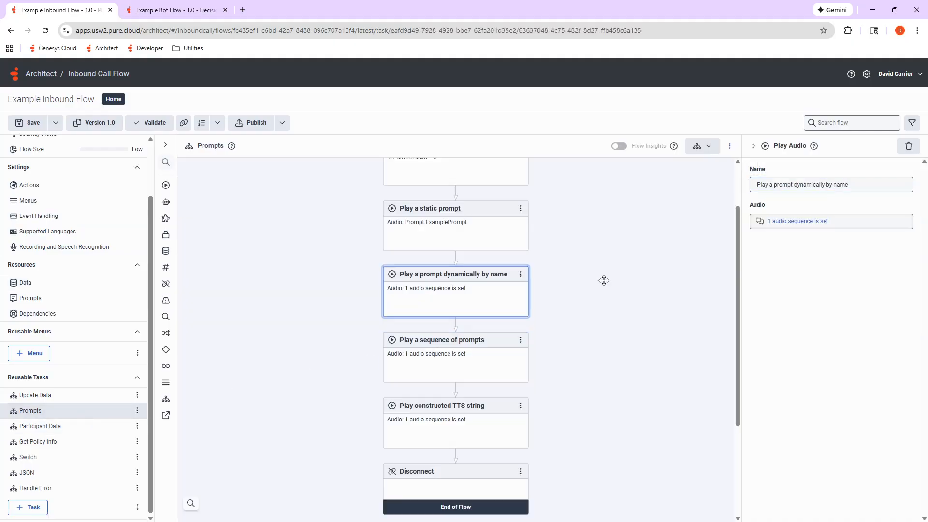
click(800, 223)
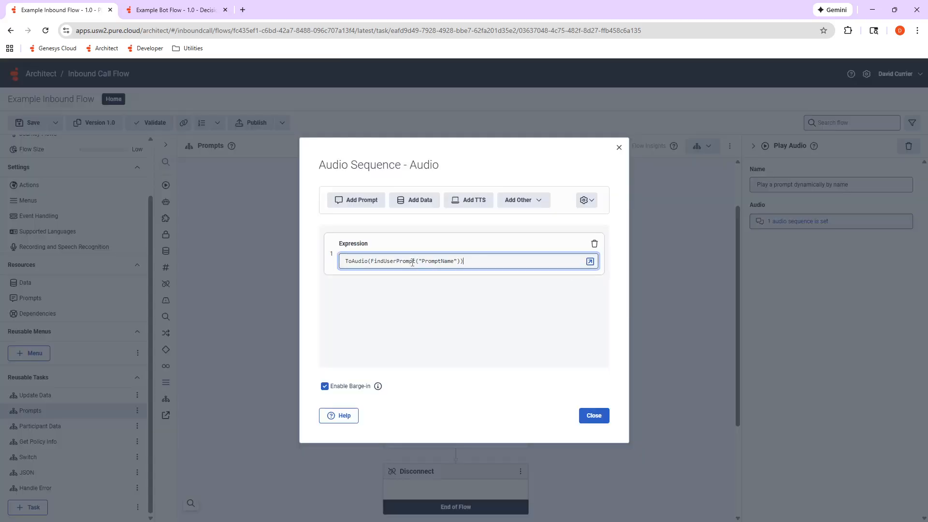
drag(420, 260, 459, 288)
click(595, 417)
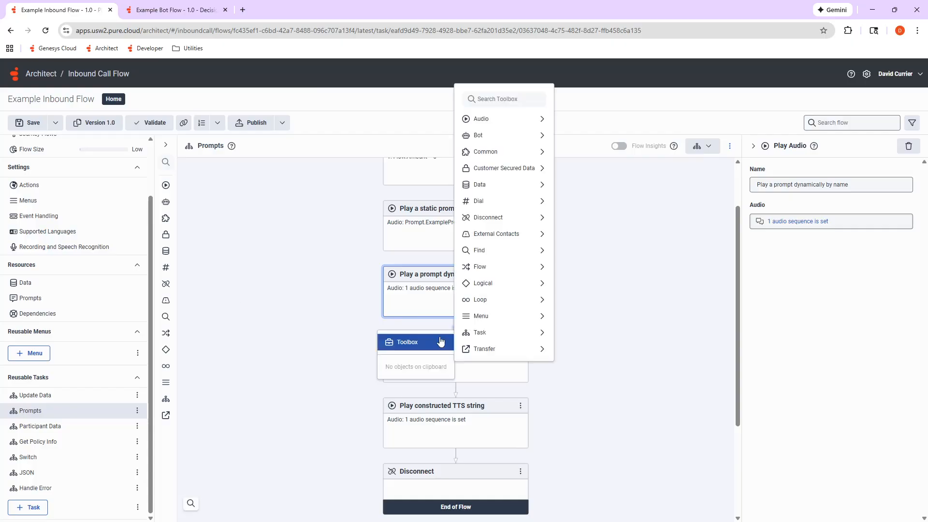
Look through the available Find actions at the point after "Play a prompt dynamically by name" without adding one
click(456, 332)
mouse_move(437, 343)
mouse_move(517, 249)
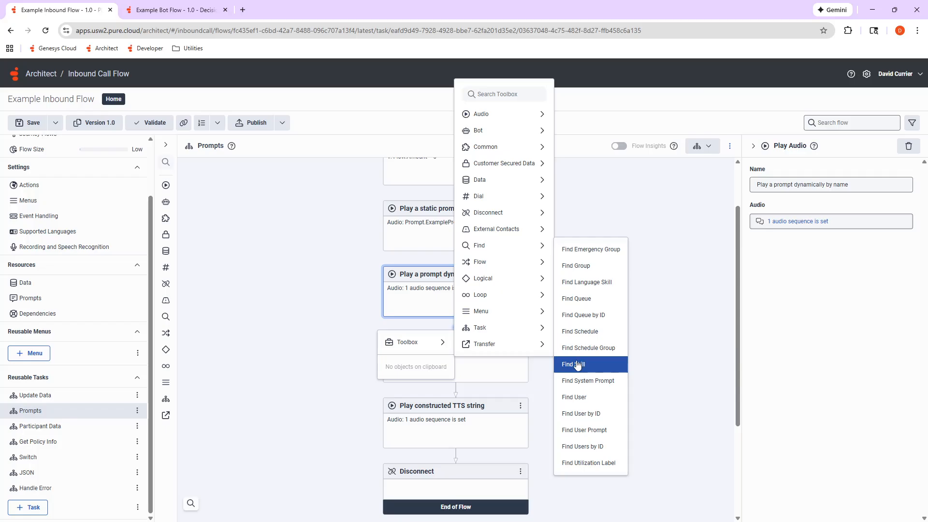
click(291, 400)
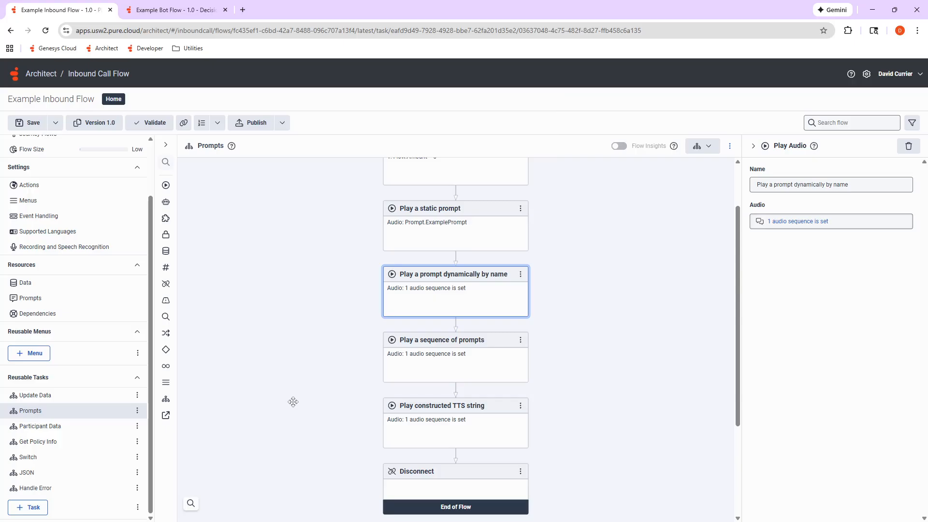
Examine the Get Policy Info task's Call Data Action success outputs through to policies.dueDate
click(70, 448)
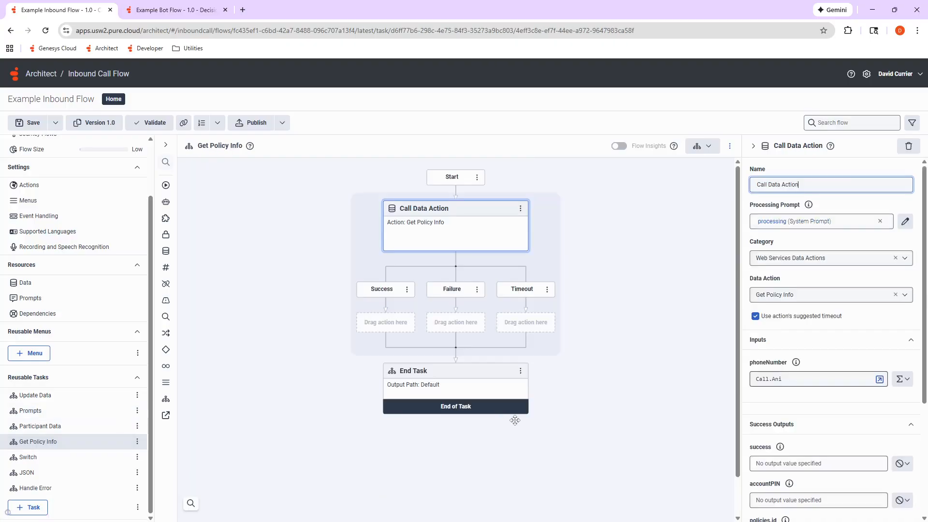
scroll(839, 435, down, 2)
scroll(839, 425, down, 2)
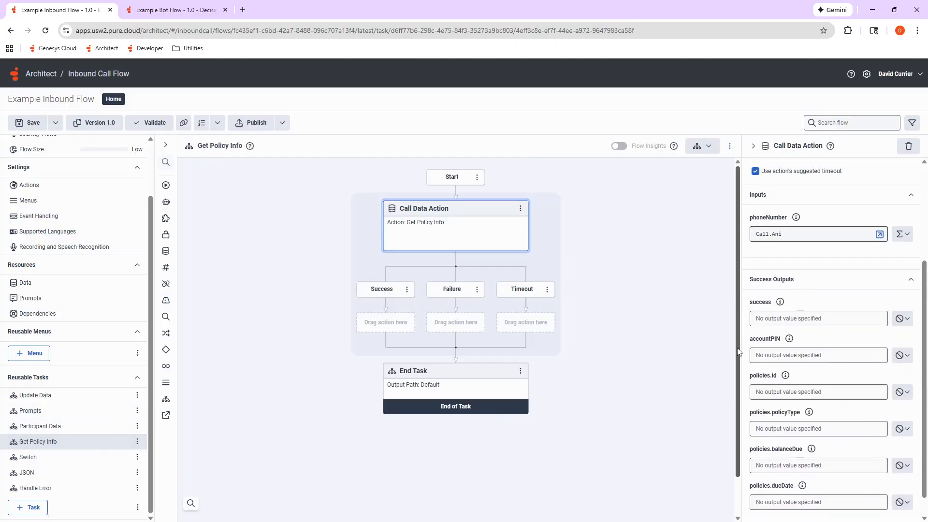
scroll(783, 448, down, 1)
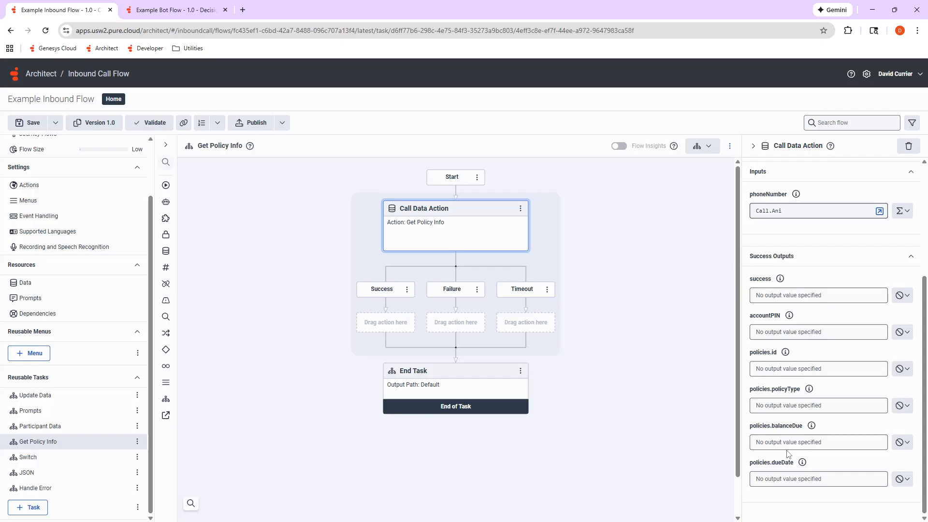
Open the JSON task and examine the Parse JSON action's first statement, which assigns JsonParse(Task.RawJSON) to Task.Response
click(66, 478)
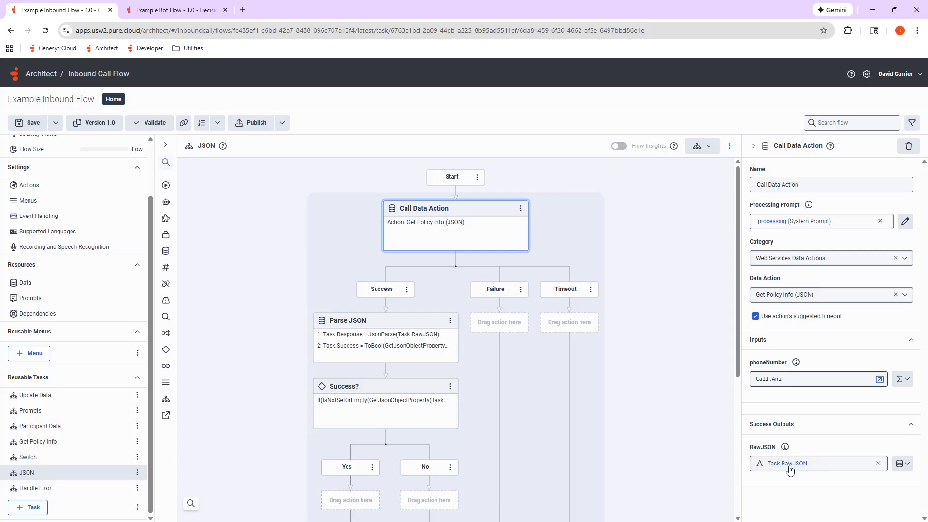
click(397, 335)
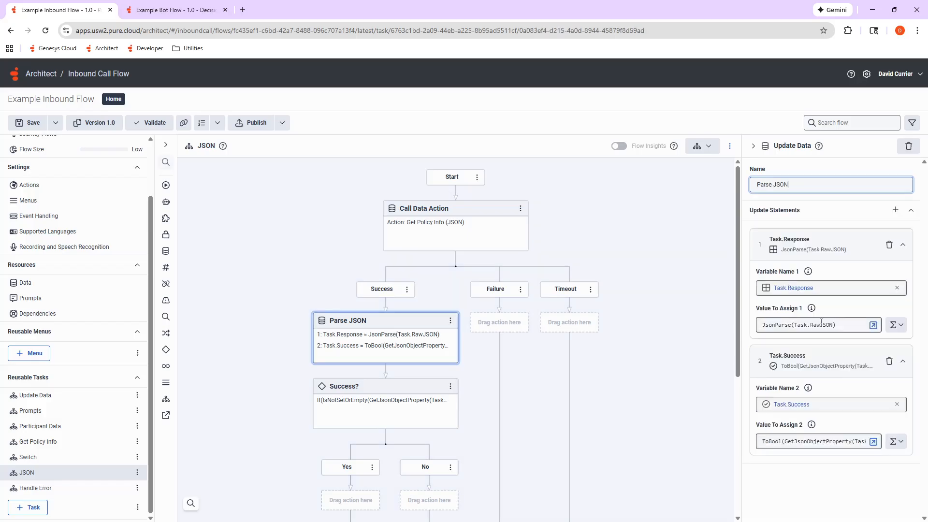
drag(839, 325, 750, 327)
click(826, 291)
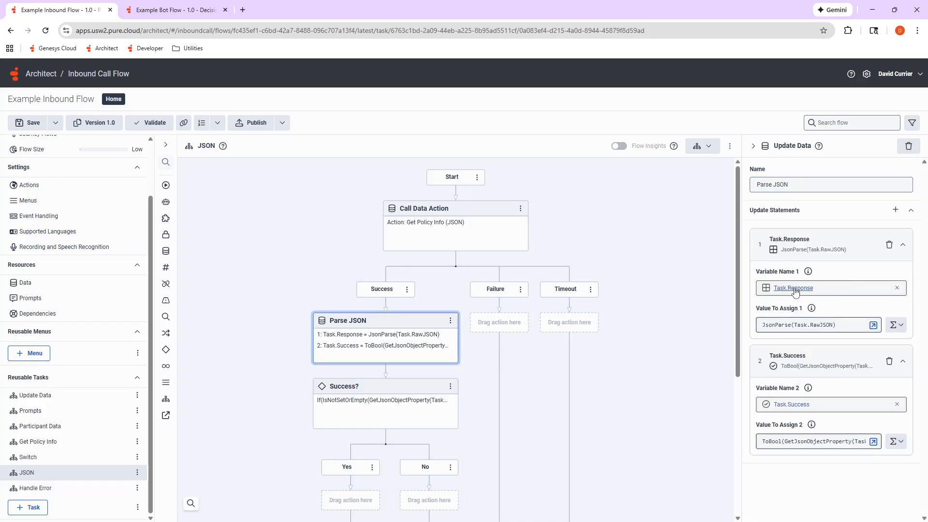
Inspect the ToBool(GetJsonObjectProperty()) expression in Parse JSON's second statement, part by part, and close the editor
click(872, 443)
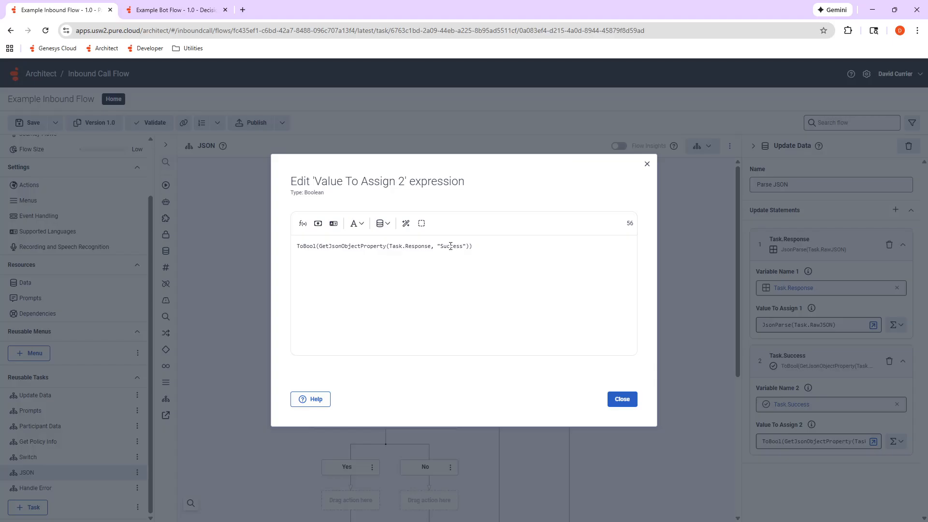
double_click(337, 246)
drag(390, 246, 431, 248)
double_click(461, 247)
double_click(300, 246)
click(613, 398)
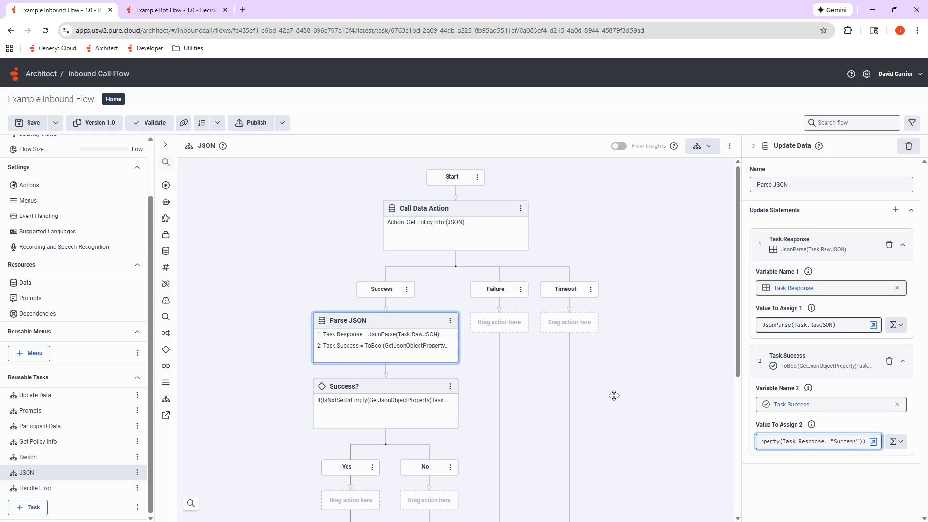
Examine the Success? decision's expression, covering its IsNotSetOrEmpty check, false fallback and ToBool conversion, and close the editor
click(385, 397)
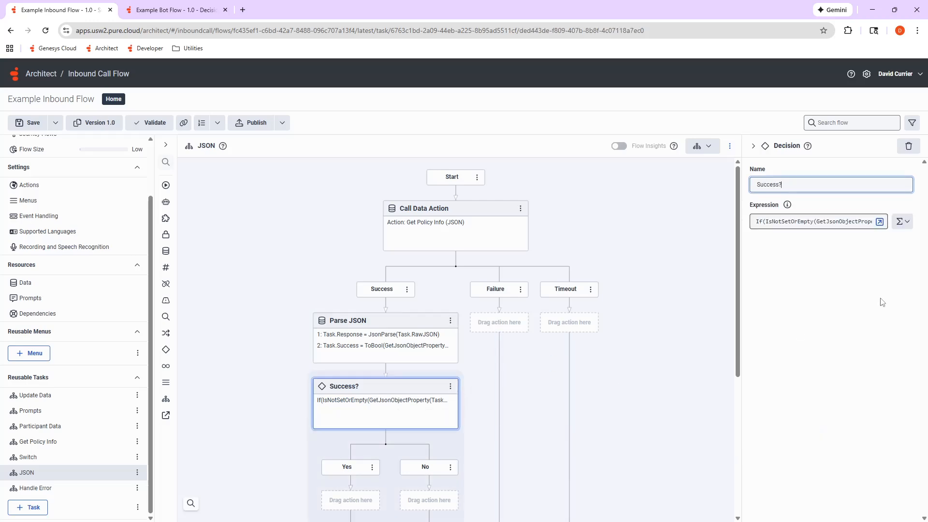
click(880, 221)
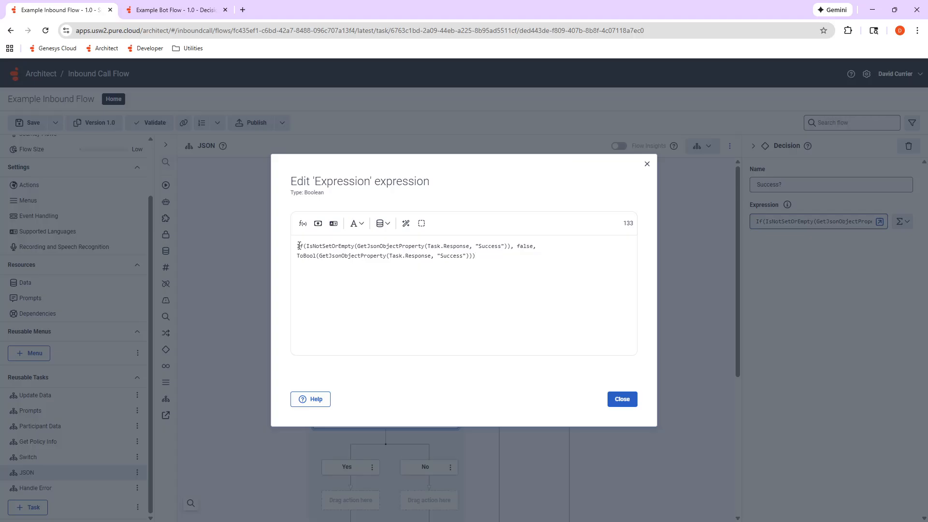
double_click(299, 246)
double_click(335, 248)
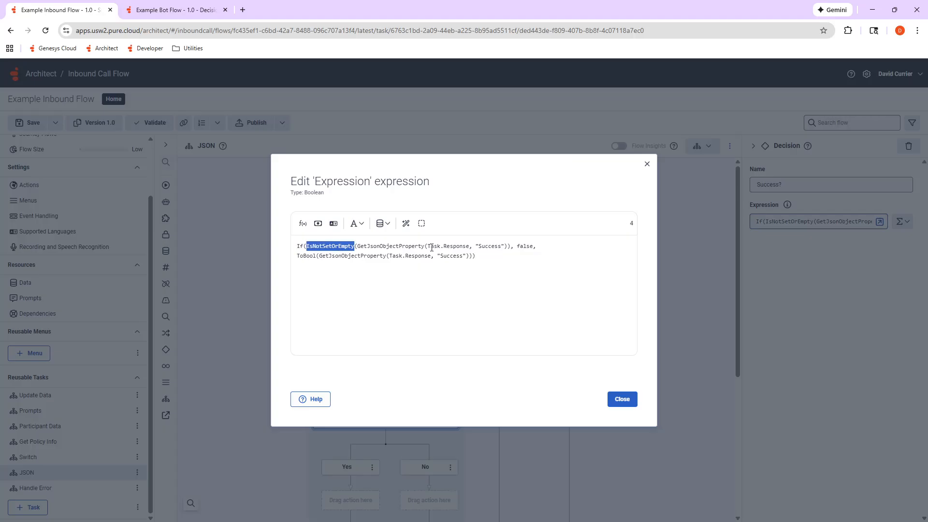
drag(509, 247, 360, 247)
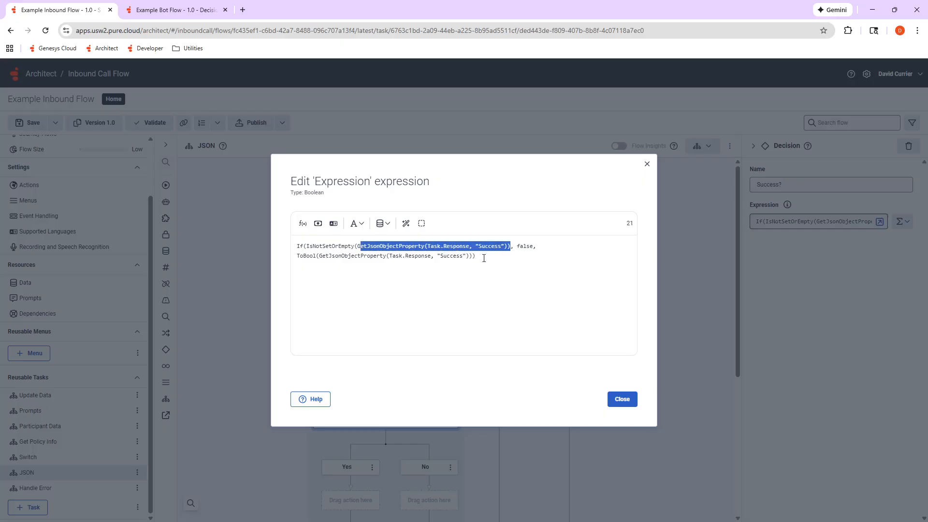
double_click(529, 245)
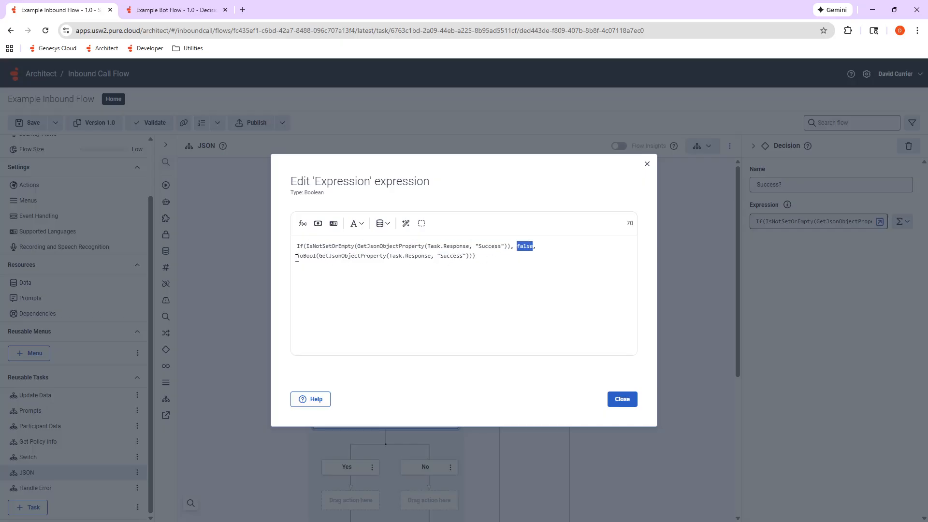
drag(297, 258, 471, 262)
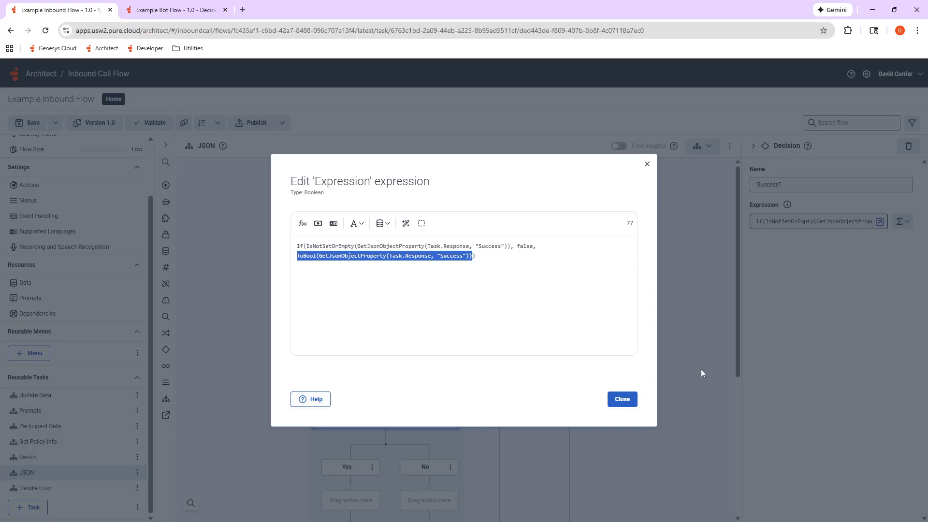
click(622, 399)
Change the accessibility of Parse JSON's Success variable from the JSON task to the entire flow and save it
click(392, 338)
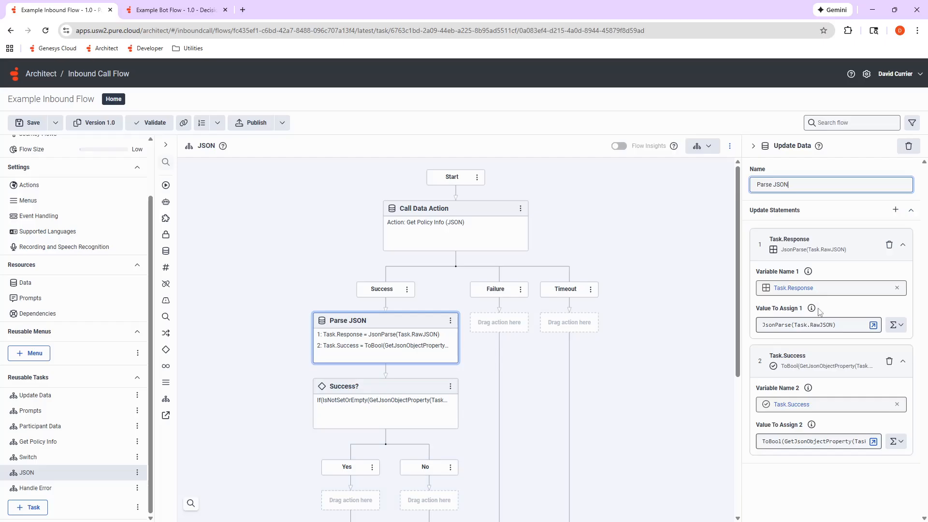
click(792, 405)
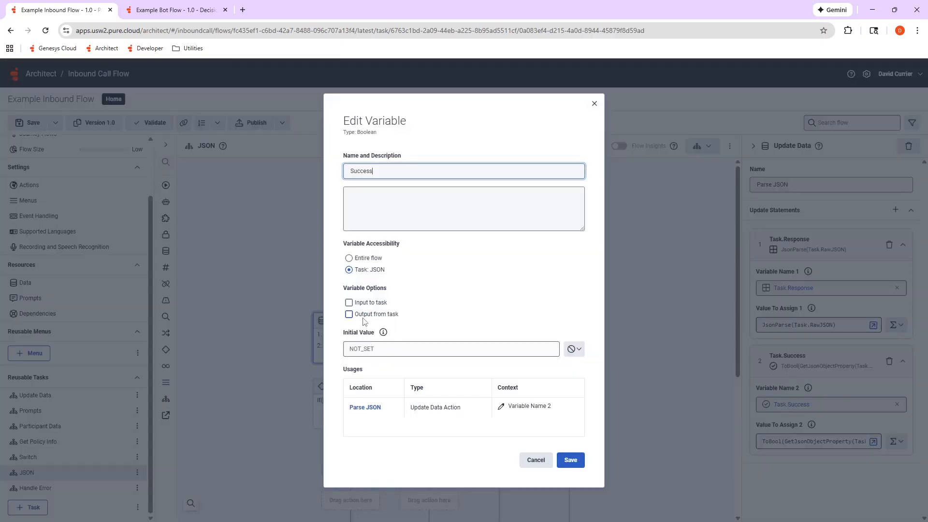
click(349, 259)
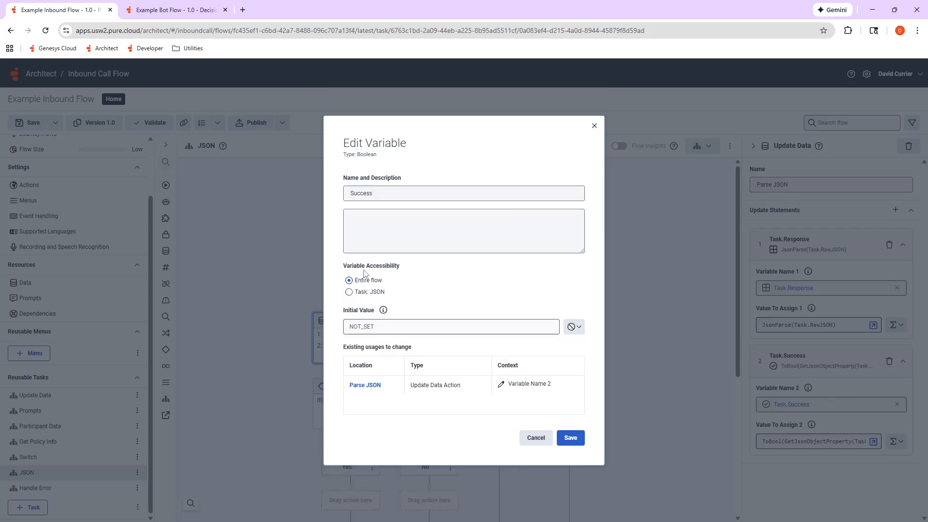
click(570, 438)
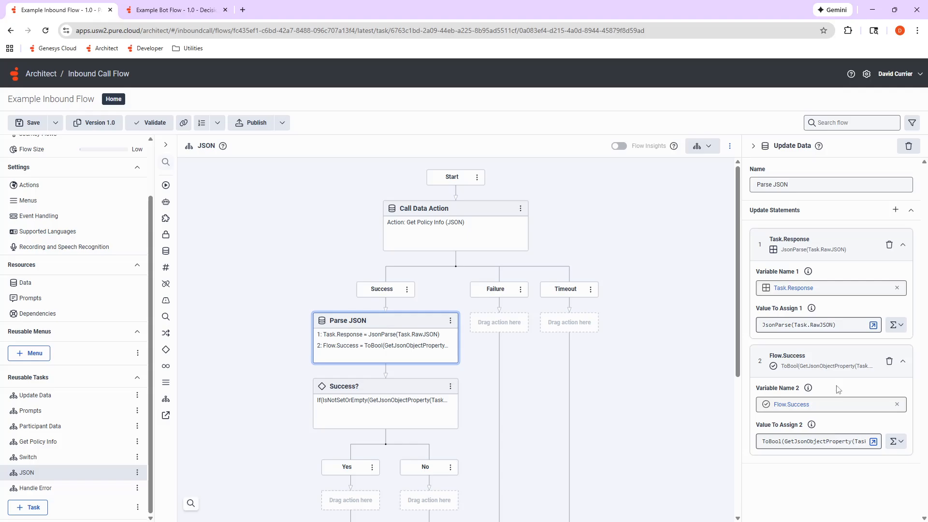
Replace the Success? decision's expression in the JSON task with the Flow.Success variable
click(371, 400)
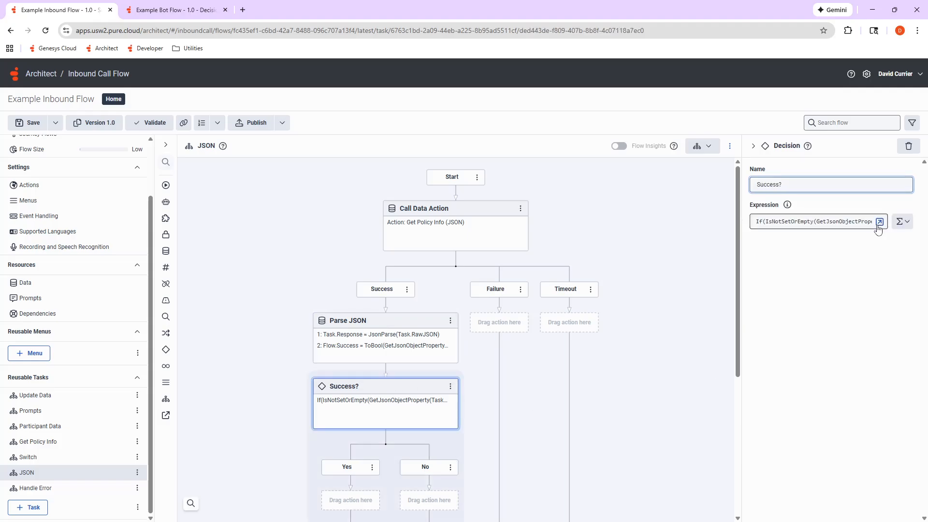
triple_click(786, 225)
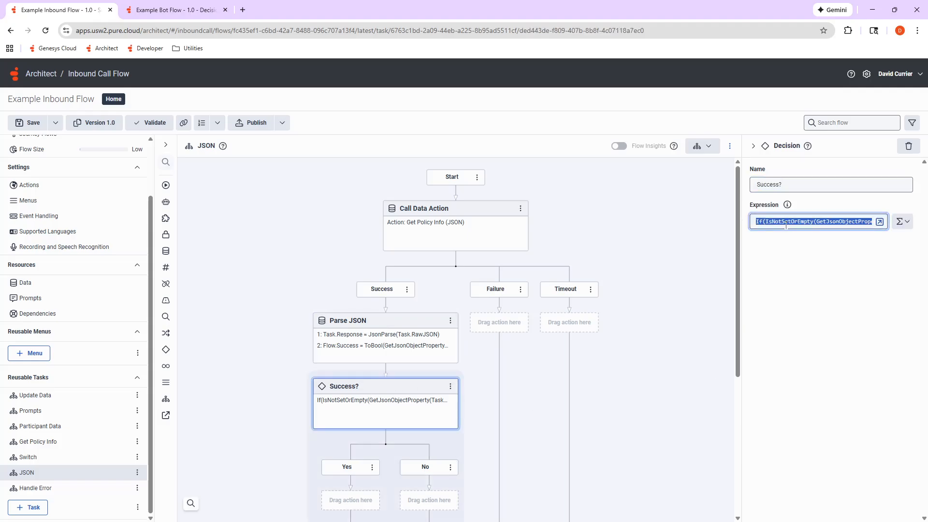
text(flow.)
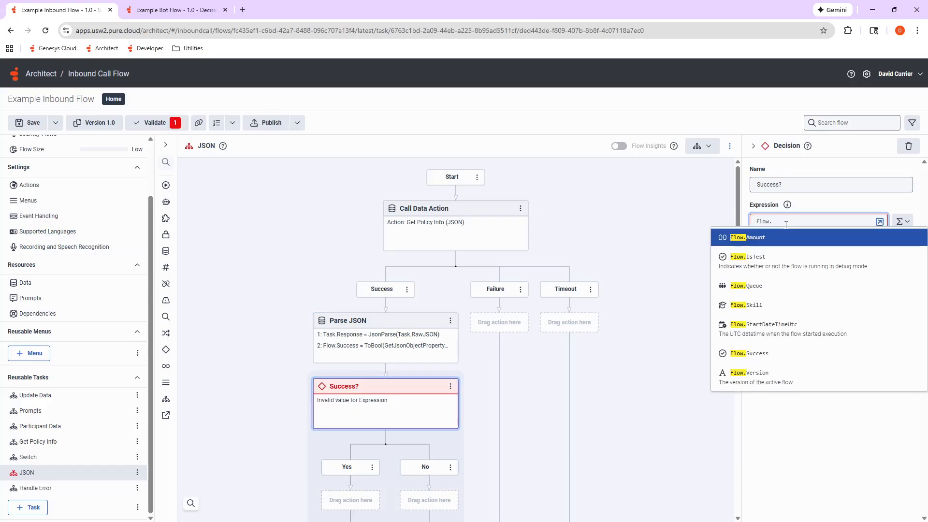
click(775, 354)
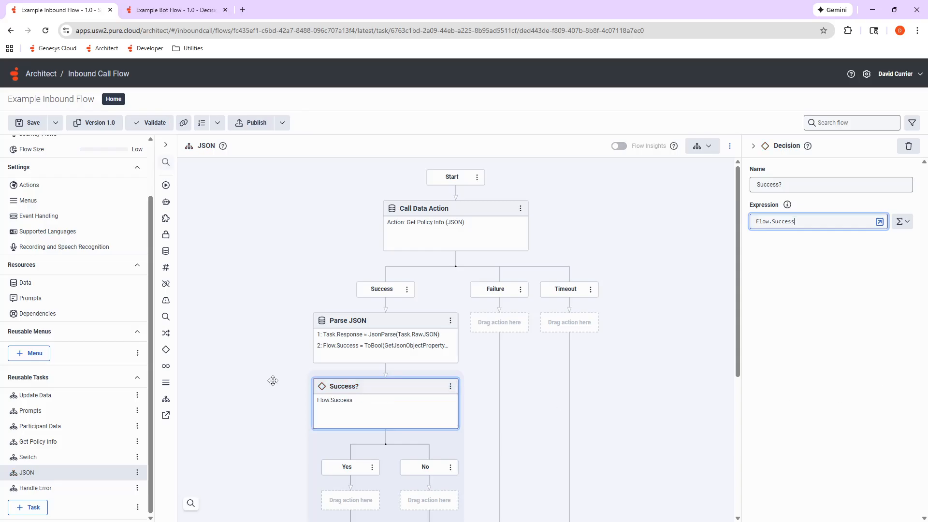
Switch to Example Bot Flow, check its data variables, and add a slot named Example with the existing type builtin:any
click(178, 6)
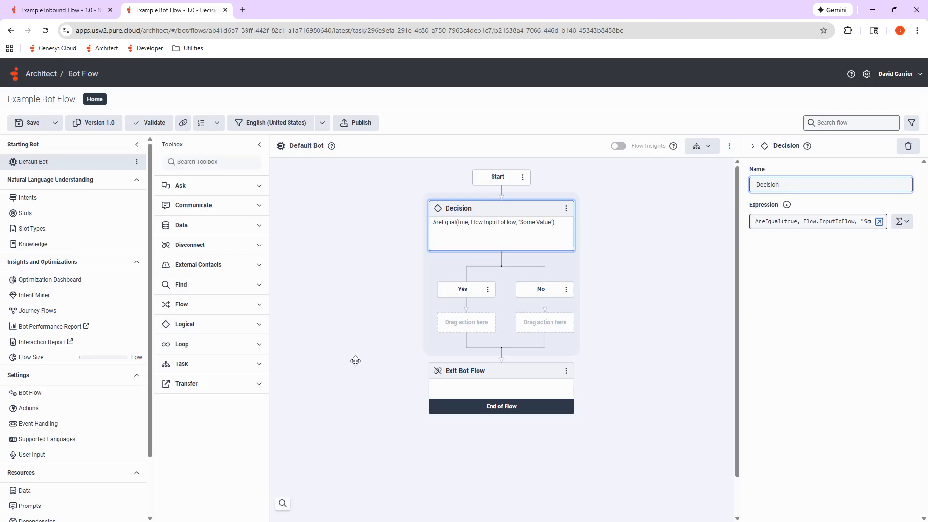
click(76, 491)
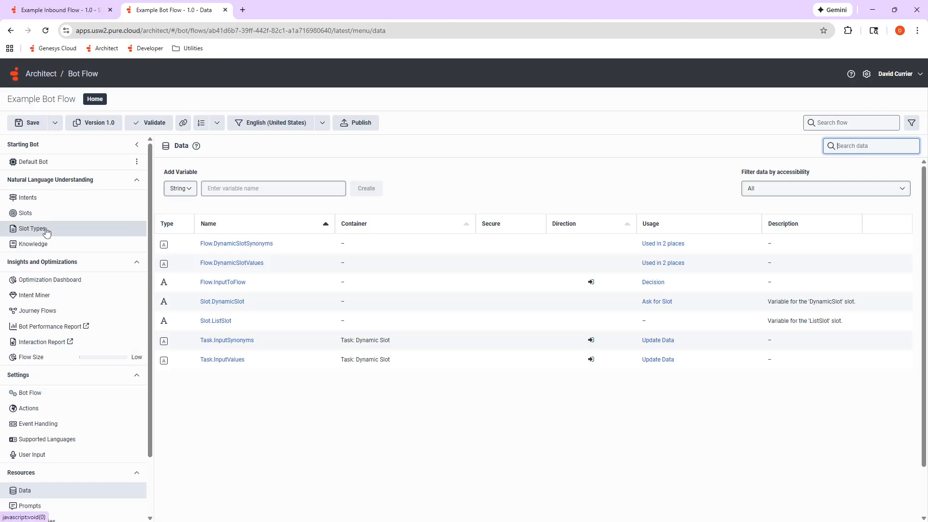
click(34, 214)
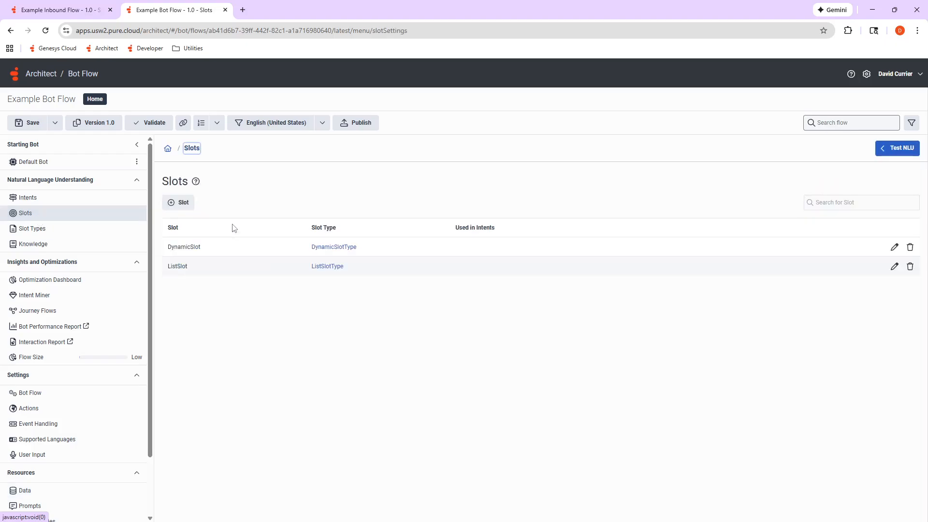
click(188, 202)
text(Example)
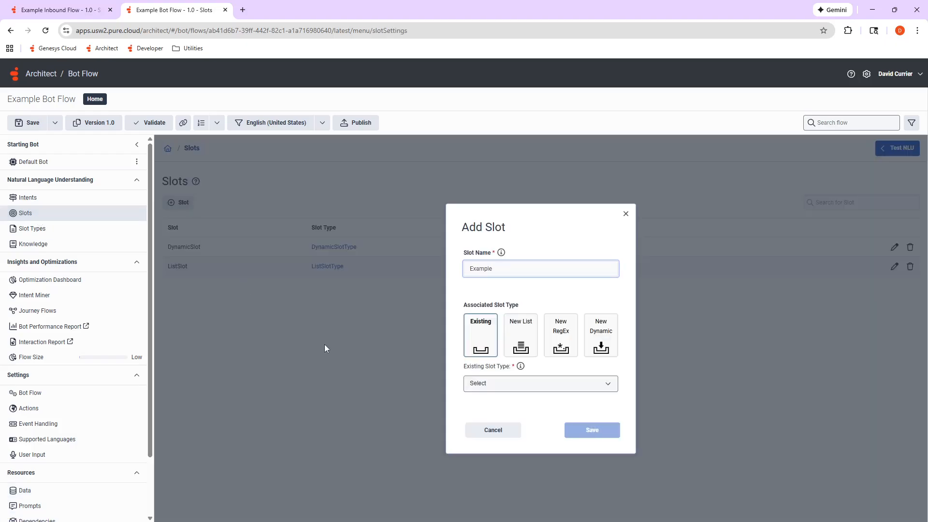
click(478, 385)
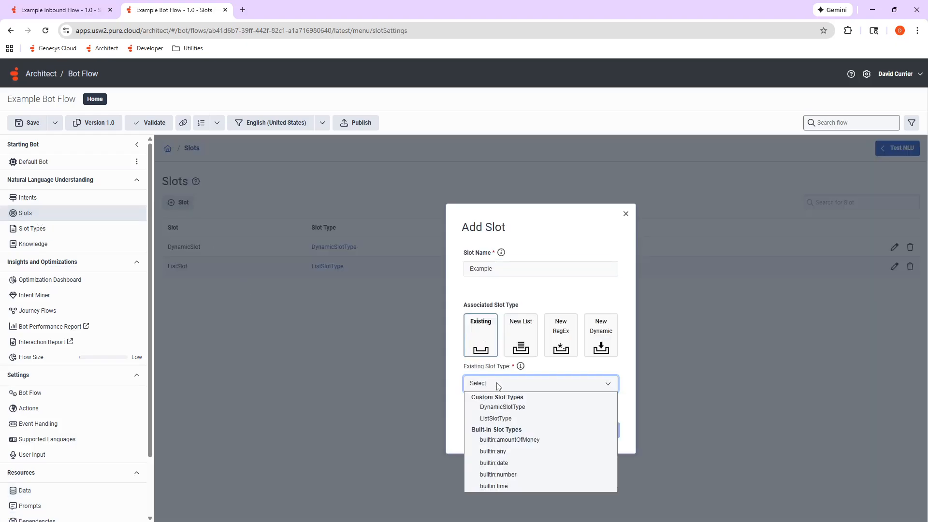
click(504, 450)
click(590, 435)
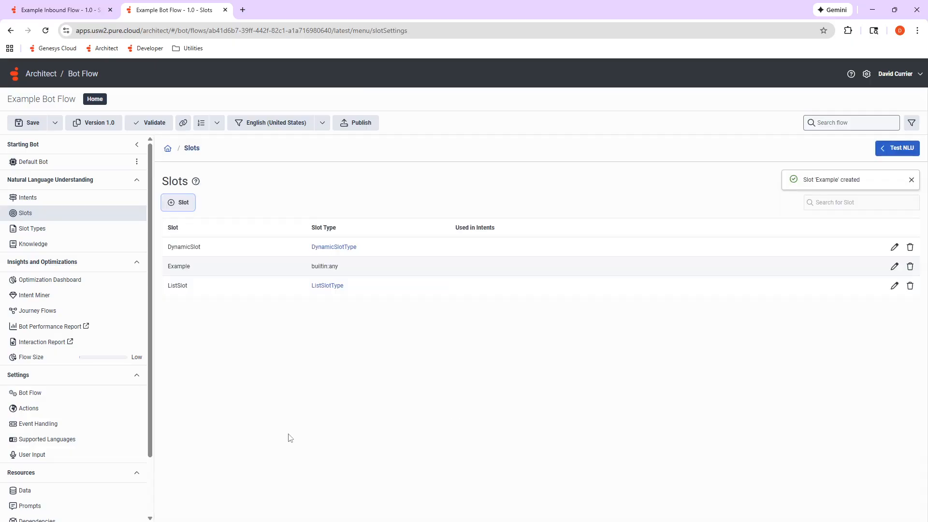
Turn off both Input to flow and Output from flow for the Slot.Example variable and save it
click(30, 491)
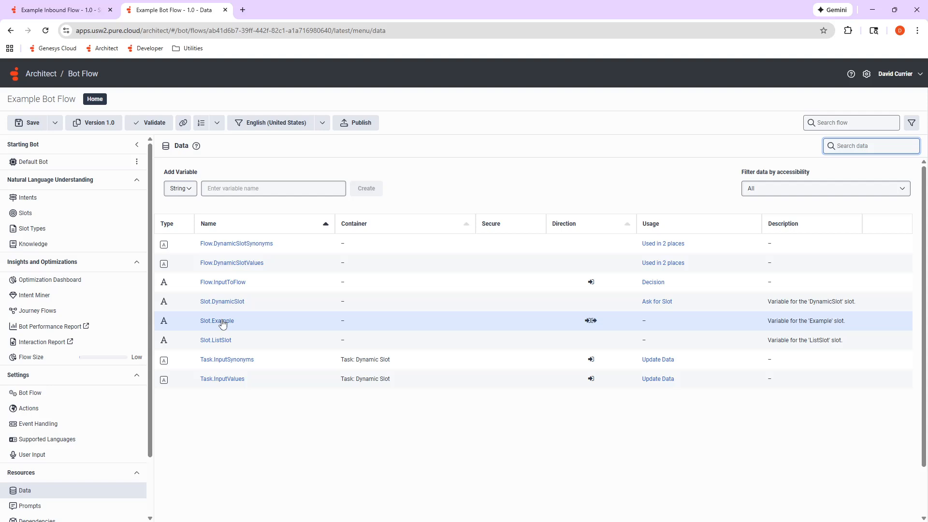
click(221, 321)
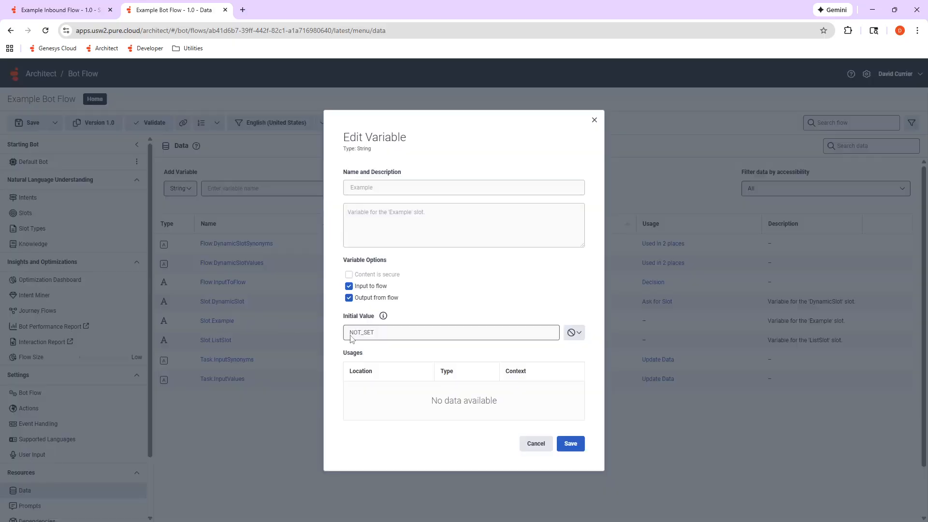
click(349, 286)
click(349, 298)
click(560, 441)
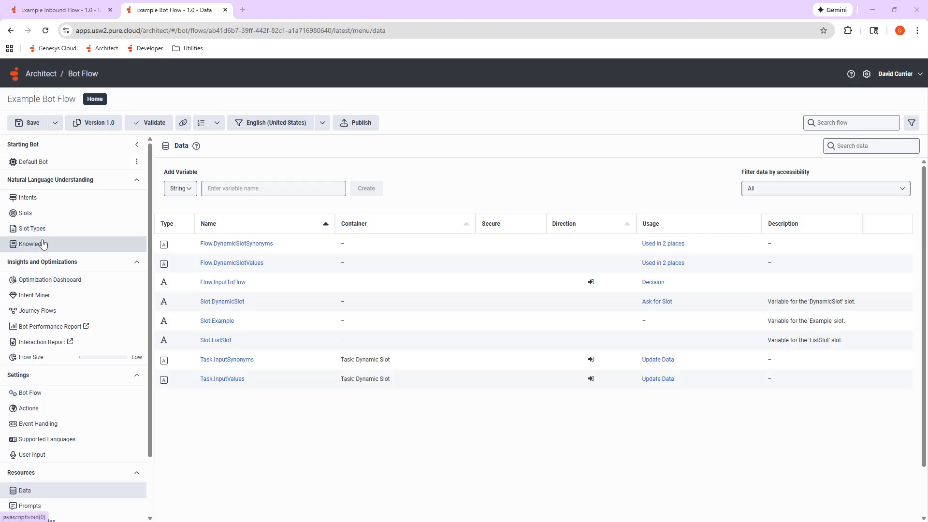
Add a slot named ExampleMenu with a new list slot type, ExampleMenuType
click(49, 216)
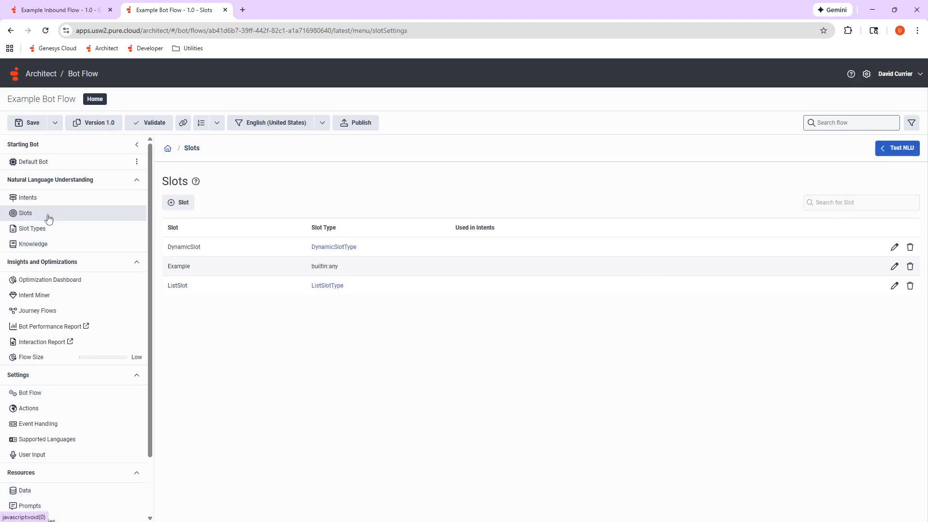
click(190, 203)
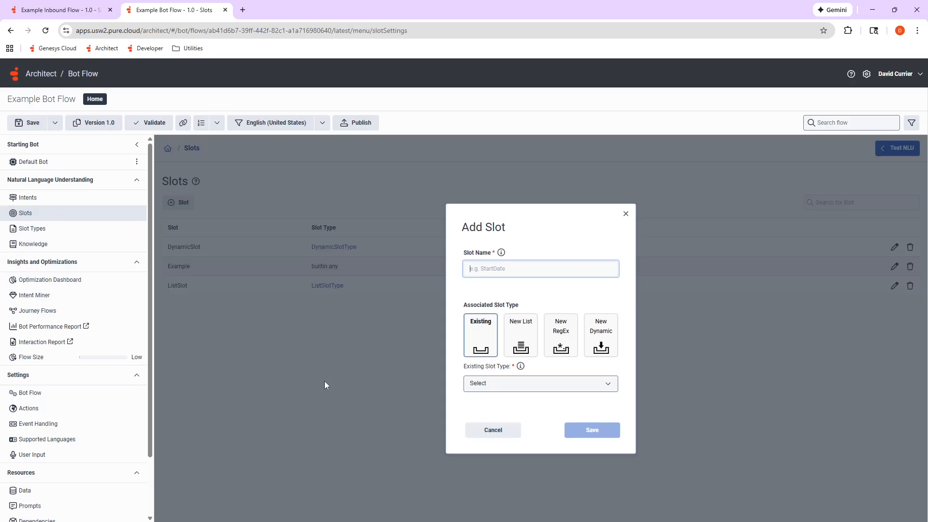
text(ExampleMenu)
click(520, 336)
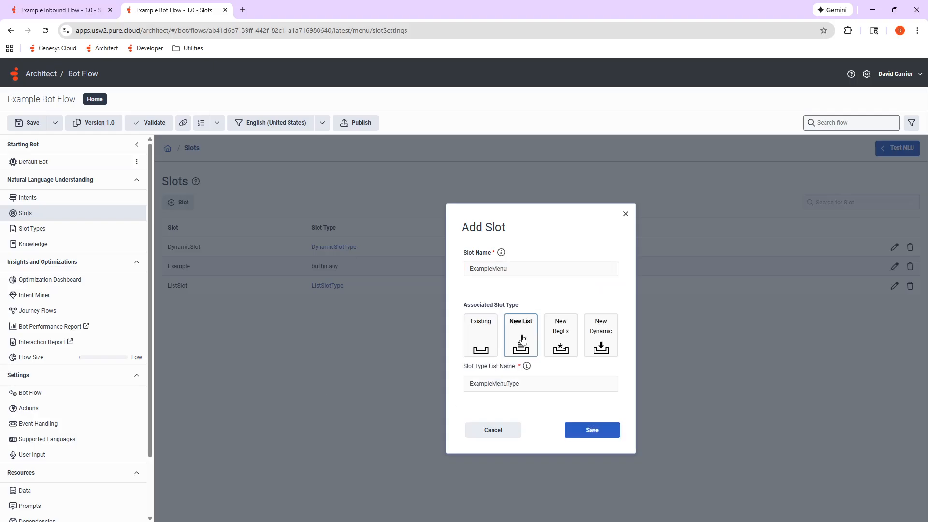
click(592, 430)
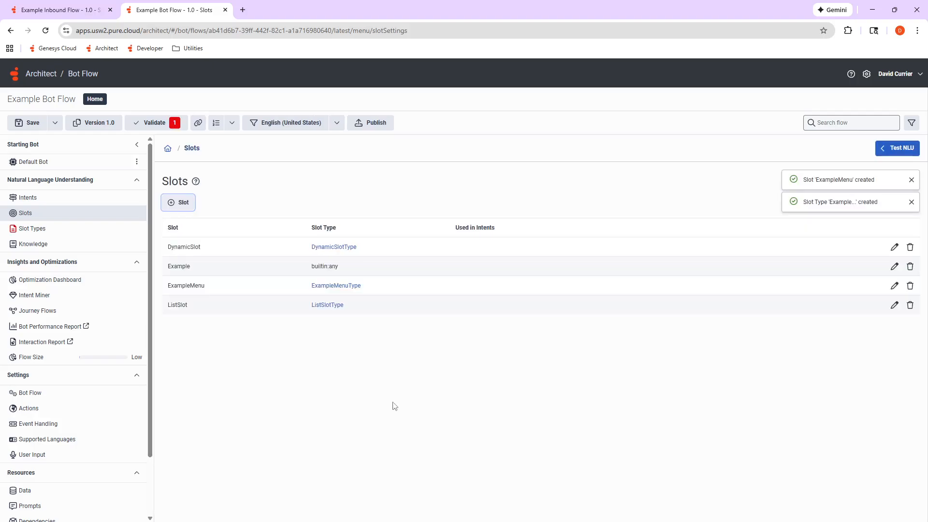
Open ExampleMenuType and add the slot type value Sales with the synonym 1
click(328, 286)
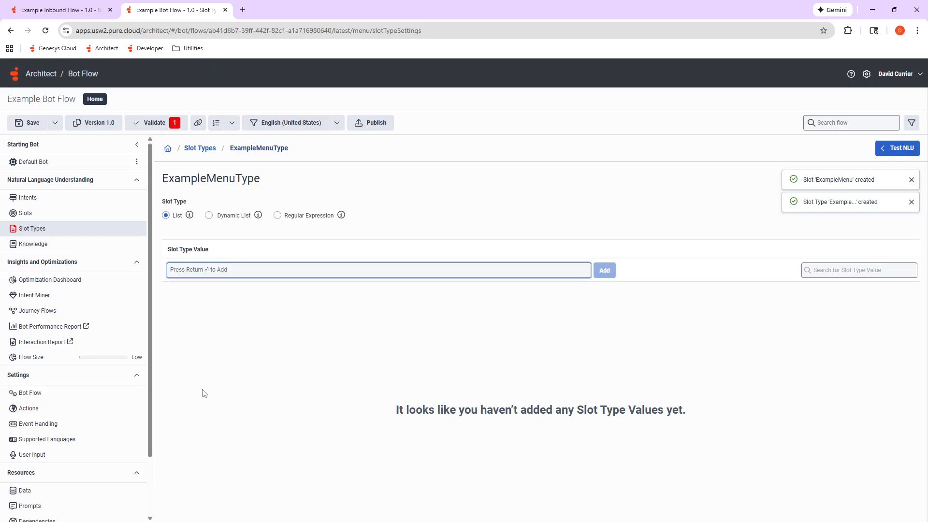
text(Sales)
key(Return)
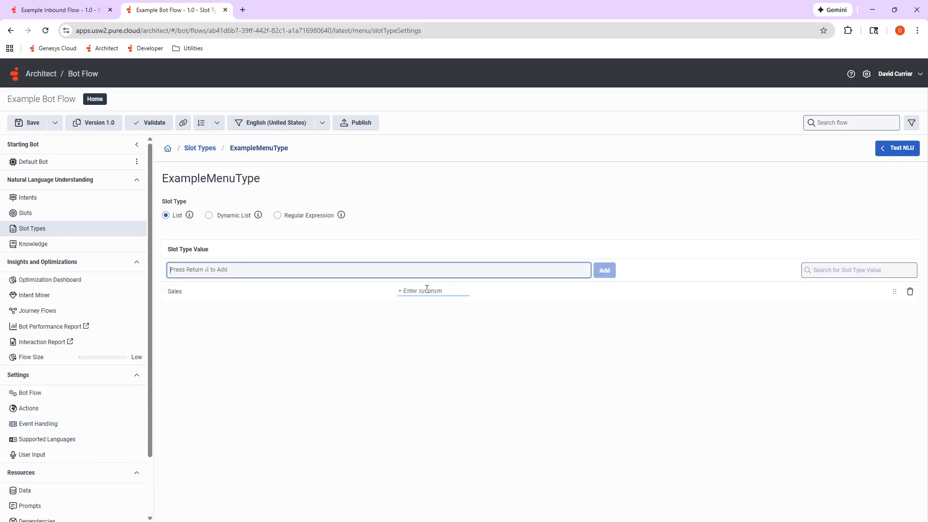
click(432, 290)
text(1)
key(Return)
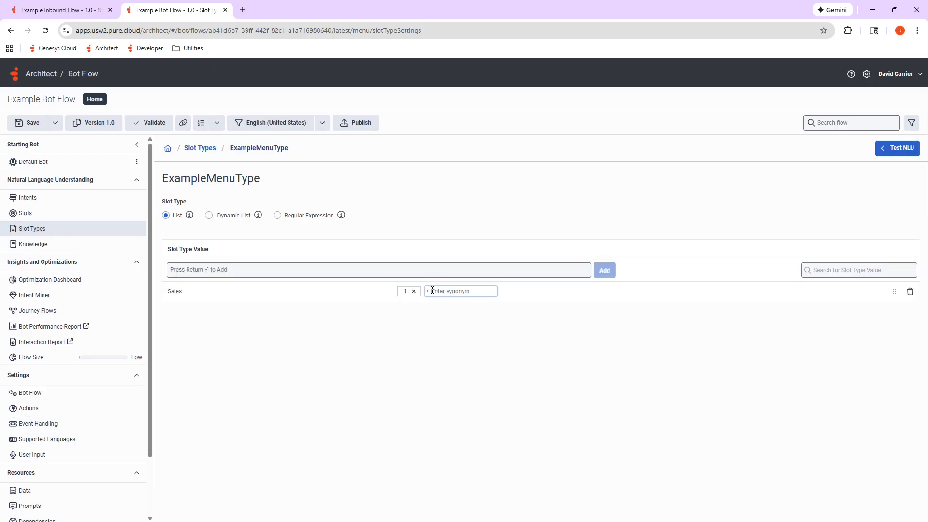
Add the slot type value Support with the synonym 2 to ExampleMenuType
click(445, 268)
text(Su)
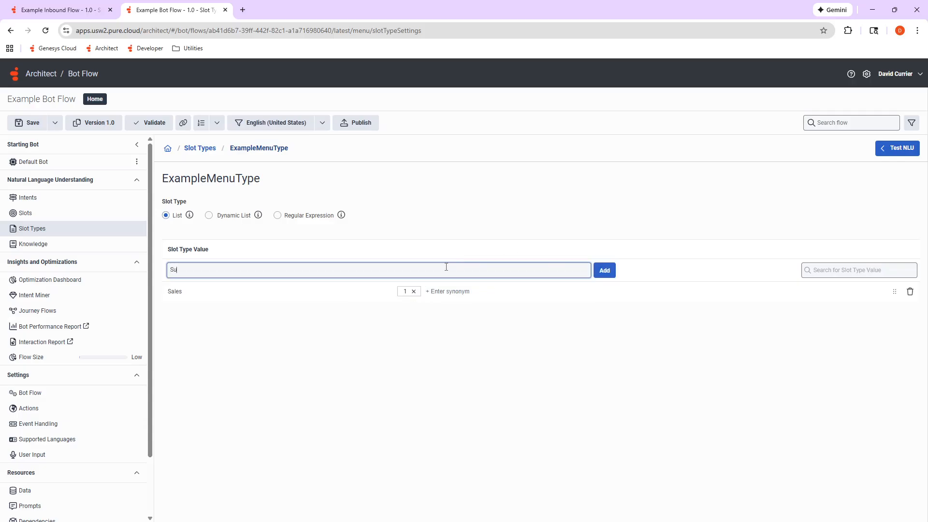
text(pport)
key(Return)
click(415, 291)
text(2)
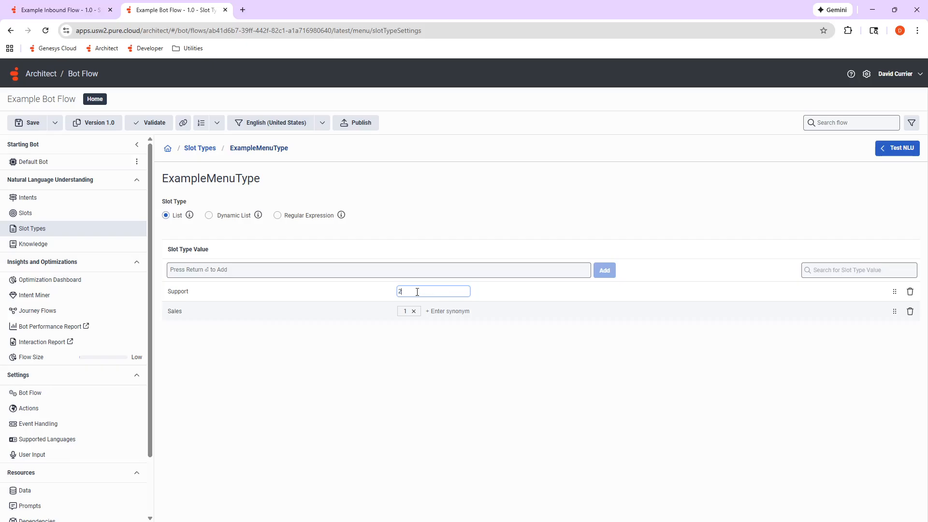
key(Return)
Add the slot type value Agent without synonyms to ExampleMenuType, and point out the type's name
click(298, 269)
text(Agent)
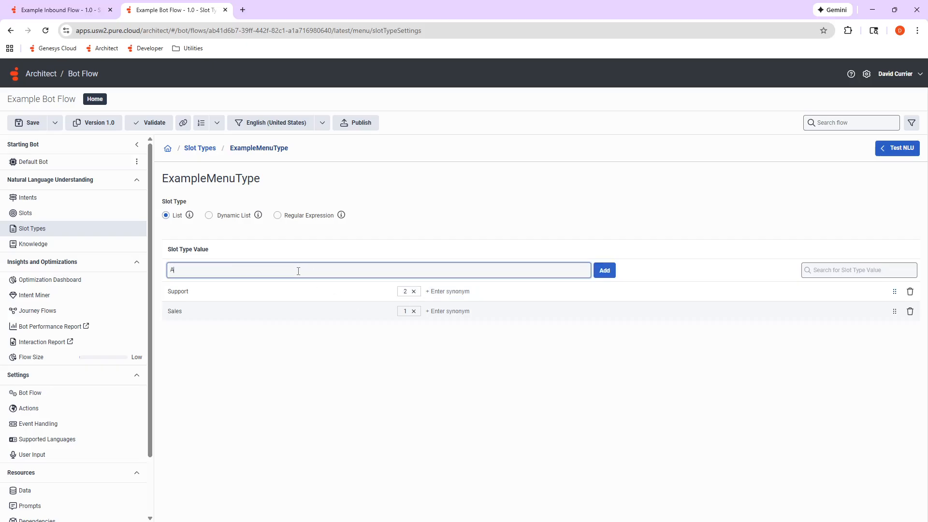
key(Return)
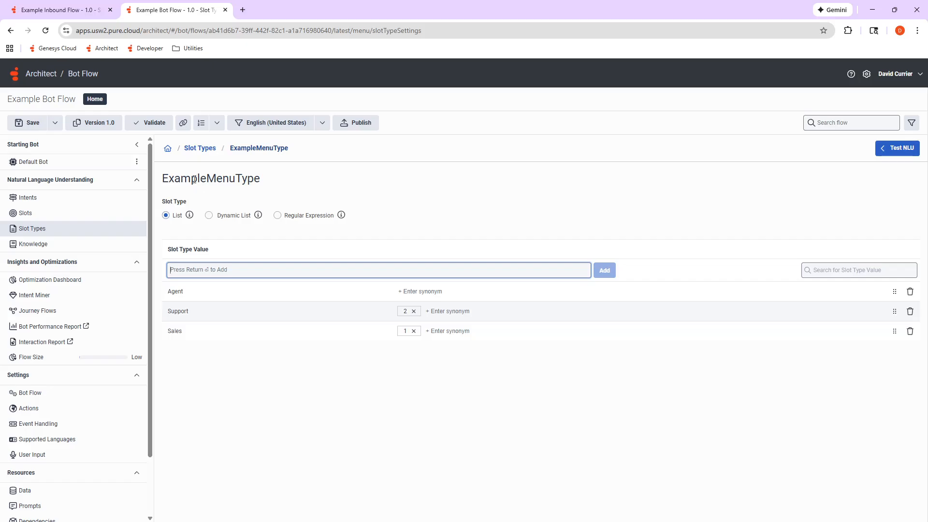
double_click(193, 180)
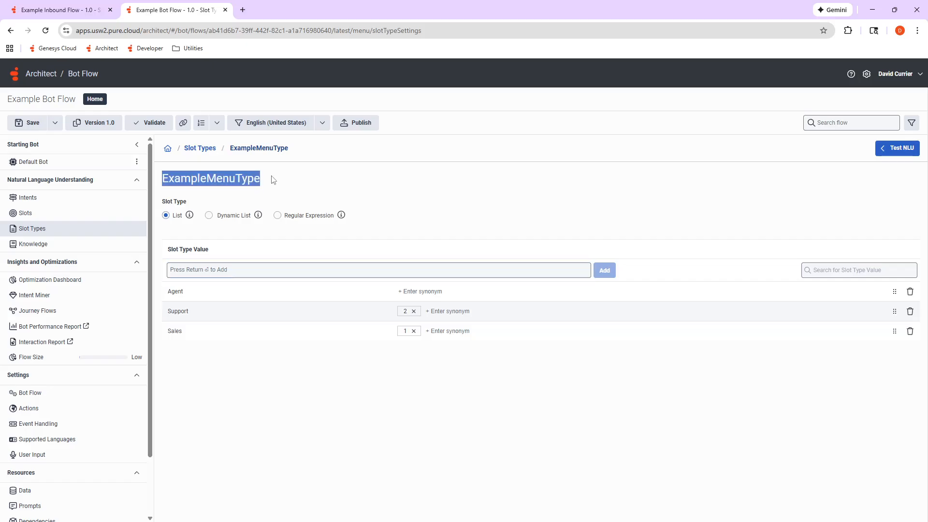
click(274, 179)
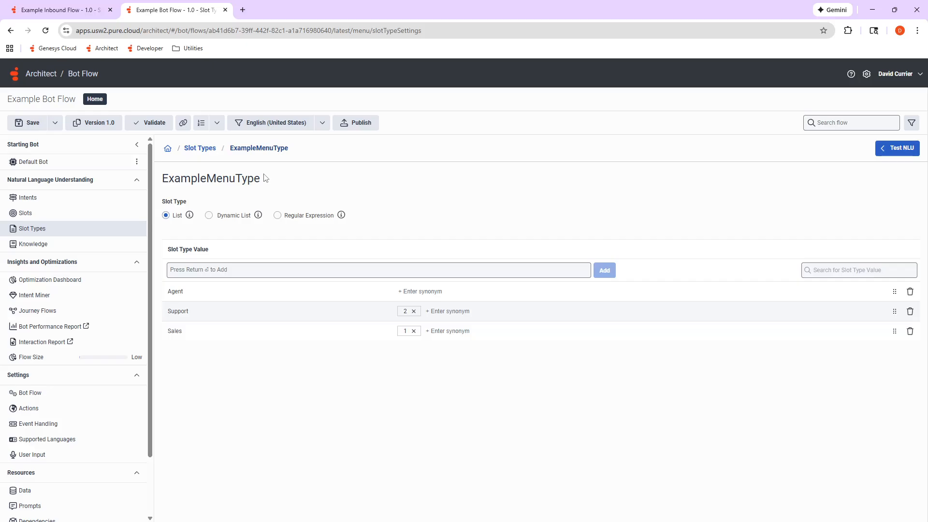
Open the Dynamic Slot reusable task and look over its Update Data statements and the Ask for Slot action
scroll(83, 375, down, 2)
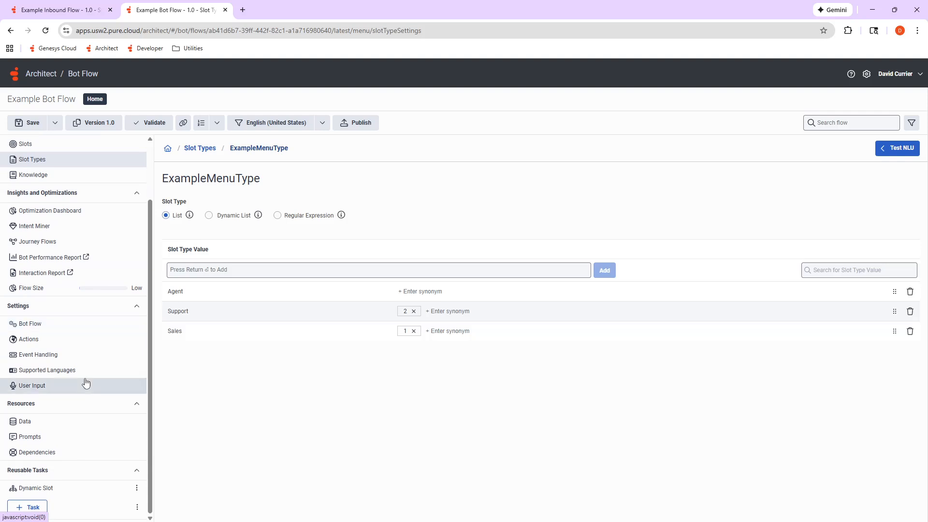
click(56, 488)
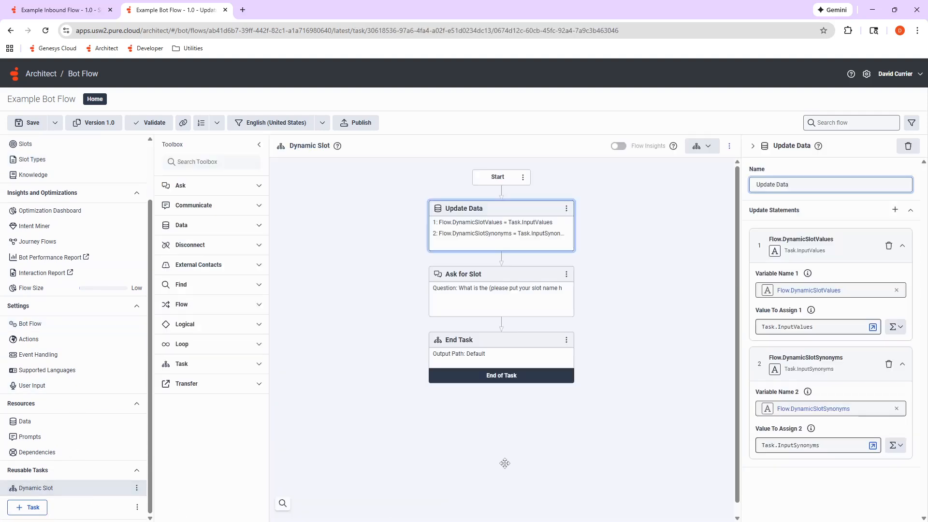
scroll(45, 281, up, 2)
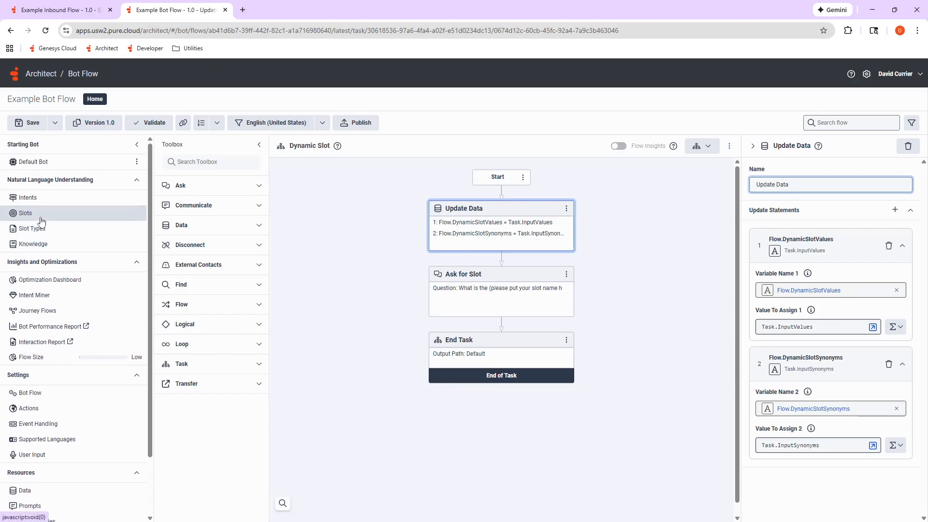
Open the slot type of DynamicSlot and examine its Values and Synonyms collections
click(53, 215)
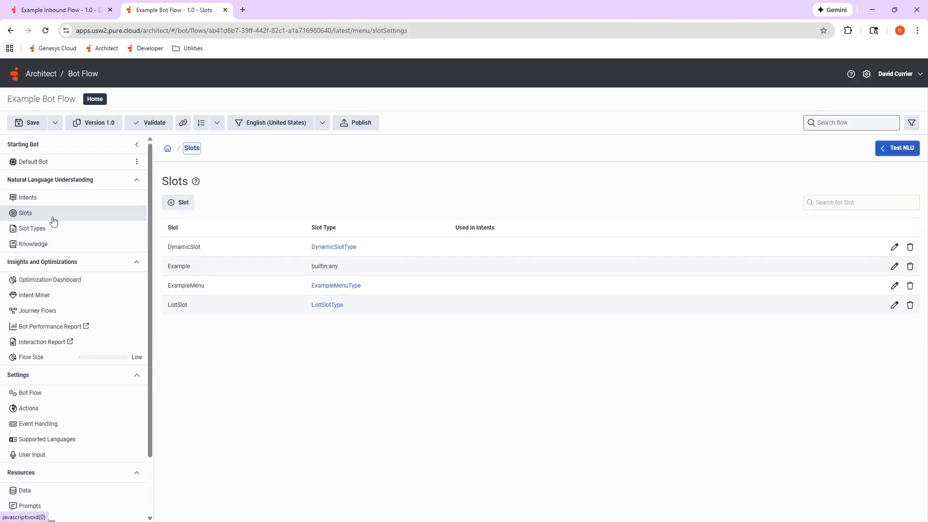
double_click(188, 247)
click(333, 247)
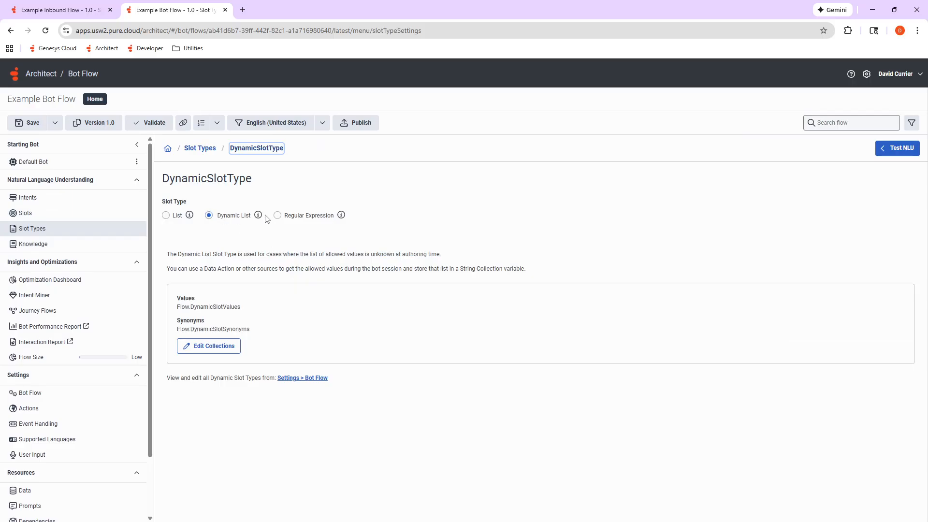
drag(244, 310, 177, 310)
click(209, 346)
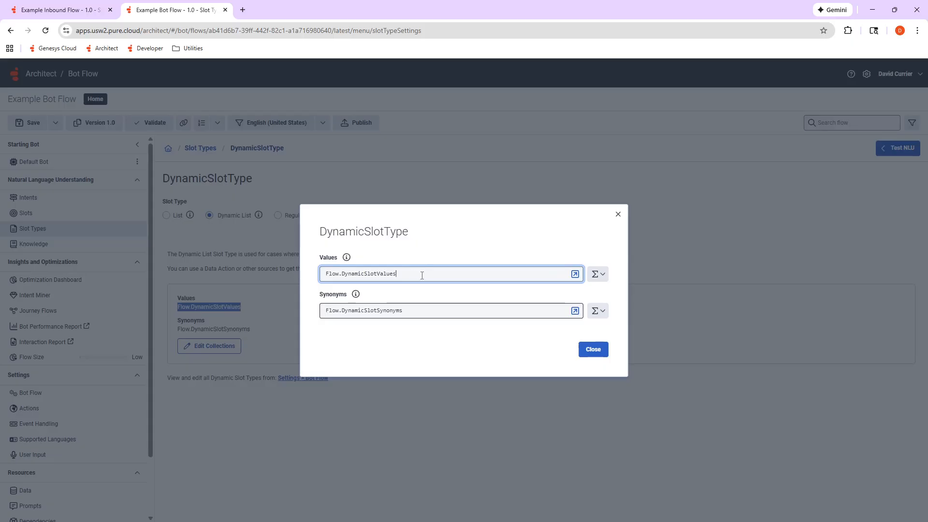
drag(405, 276, 309, 278)
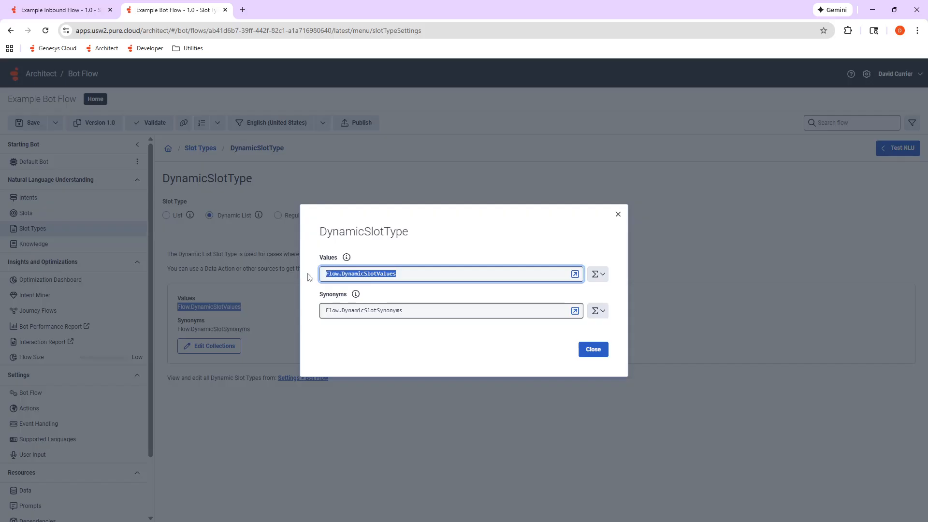
double_click(387, 276)
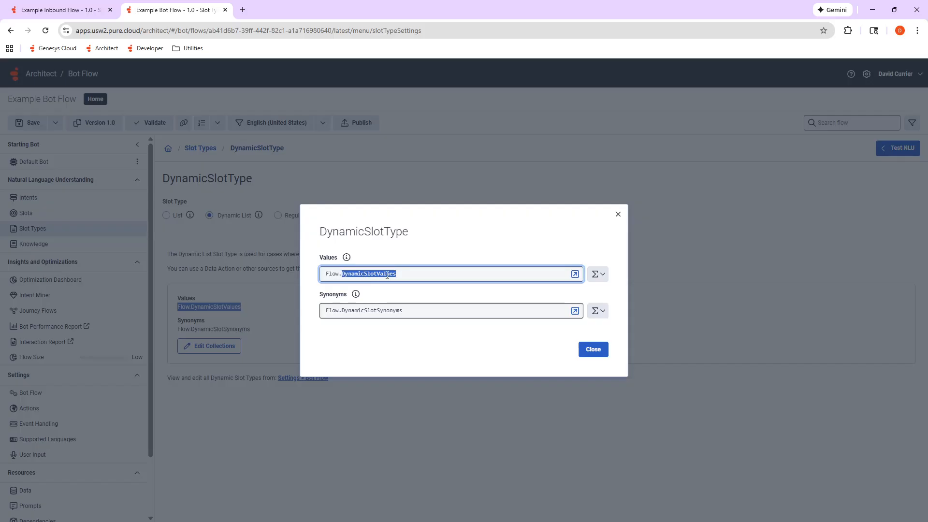
click(416, 313)
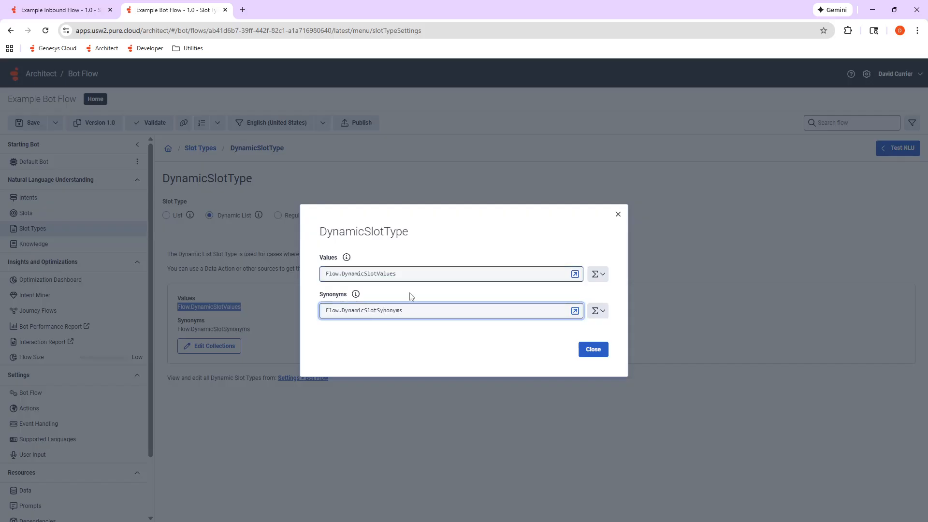
drag(401, 274, 307, 277)
drag(435, 310, 326, 341)
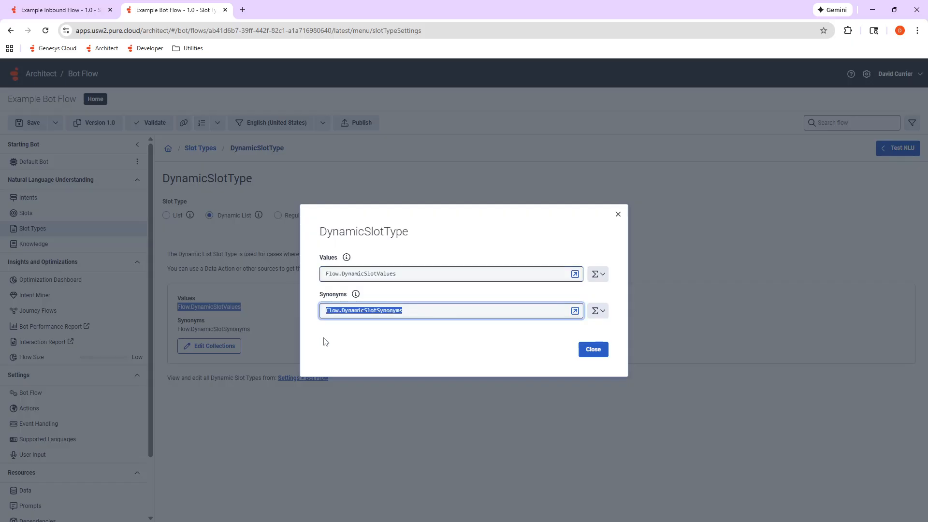
click(592, 350)
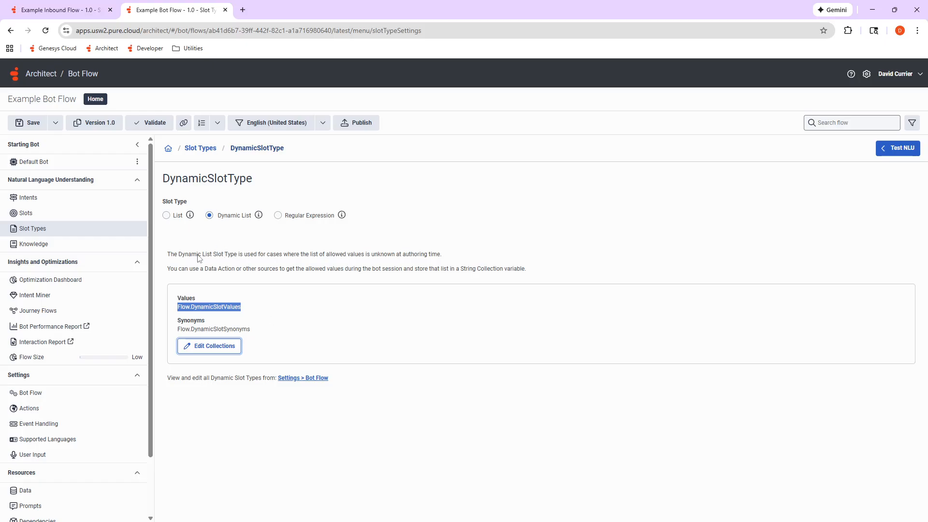
In the Dynamic Slot reusable task, insert a second Update Data action between the existing Update Data and Ask for Slot
scroll(49, 472, down, 3)
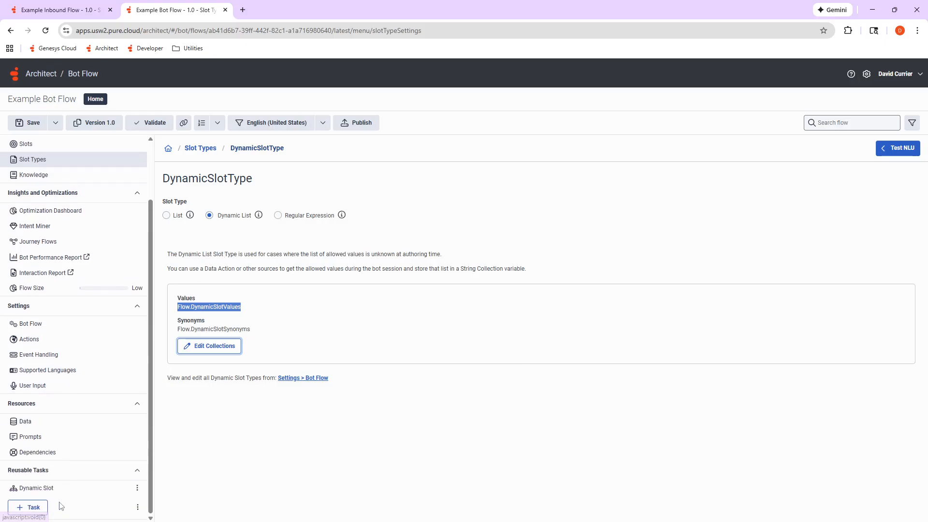
click(56, 489)
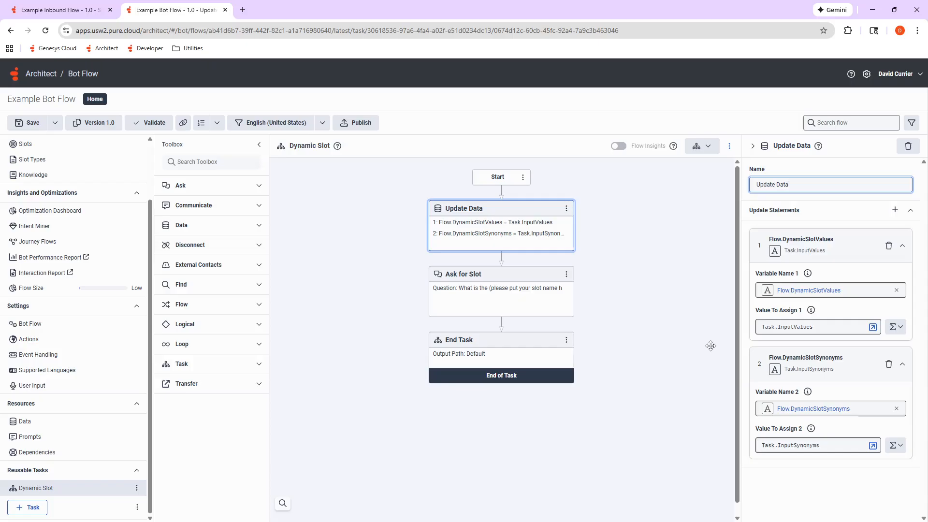
click(505, 265)
mouse_move(540, 396)
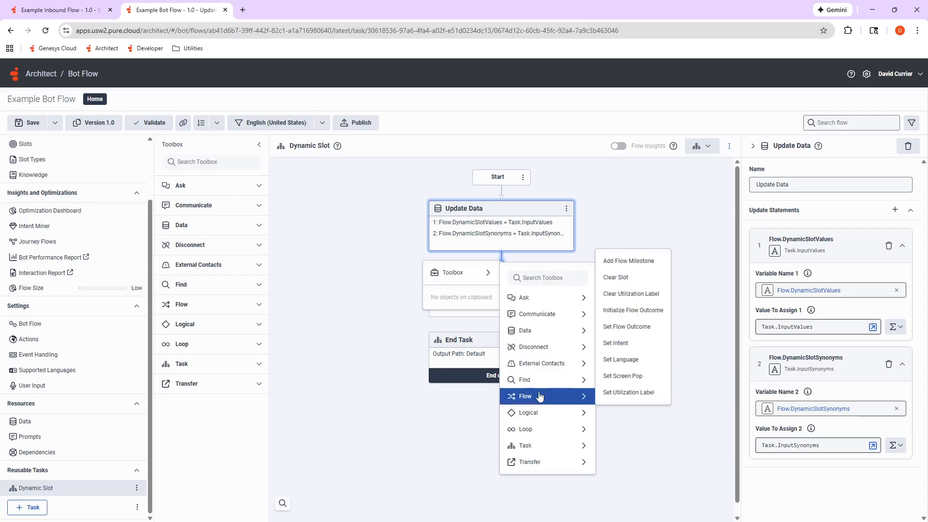
mouse_move(556, 330)
click(628, 467)
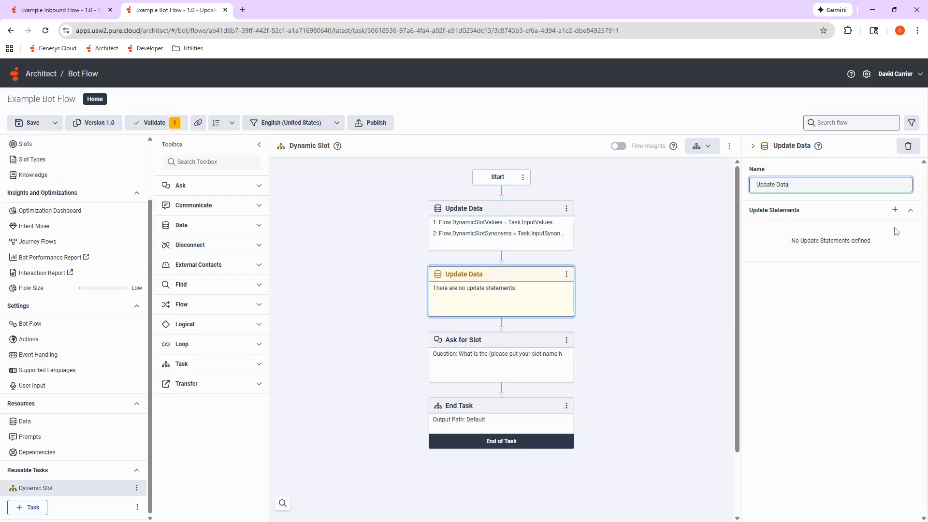
Add a String Collection update statement to the new Update Data action with Flow.DynamicSlotValues as its variable
click(895, 209)
click(872, 237)
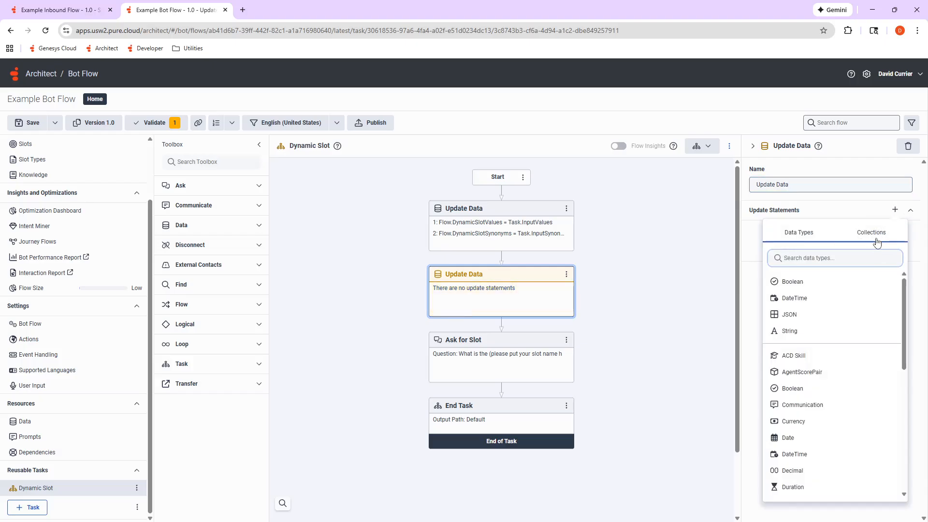
click(864, 340)
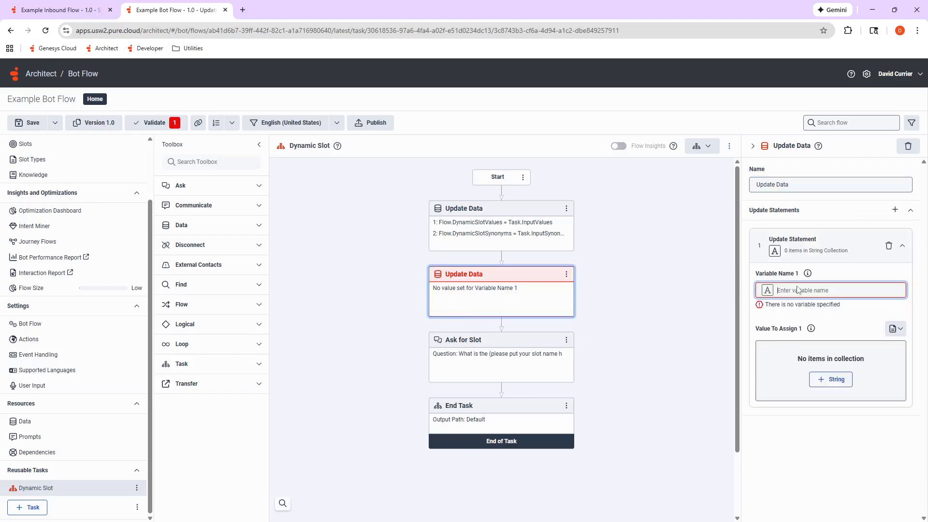
text(flow)
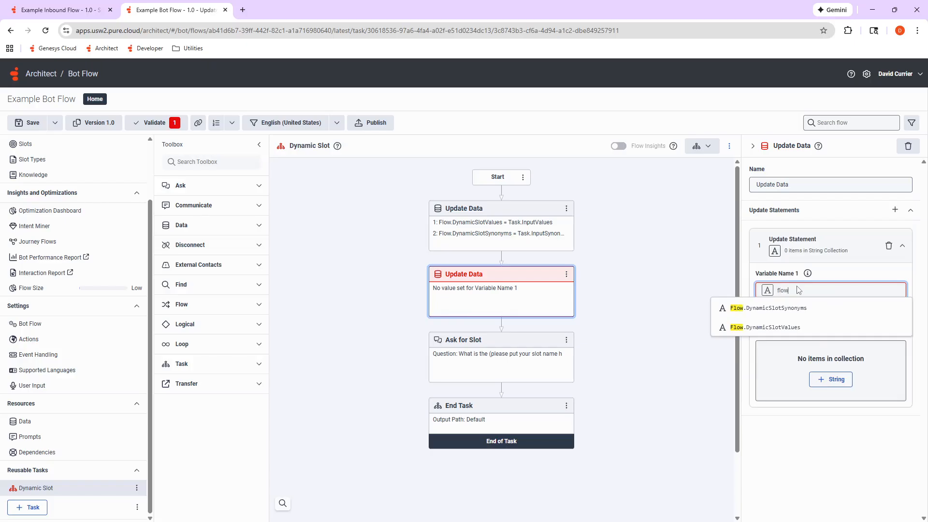
click(786, 333)
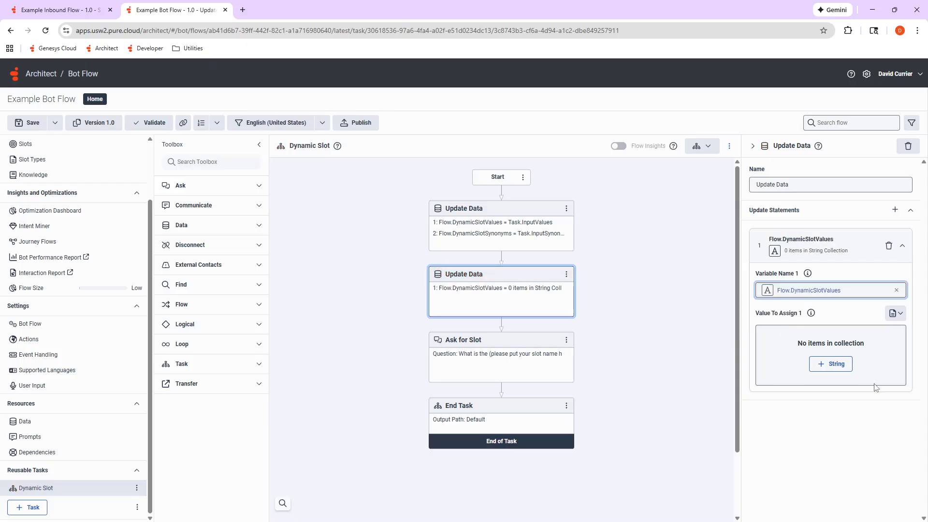
Fill the Flow.DynamicSlotValues collection with the string items Sales, Support and Agent
click(844, 370)
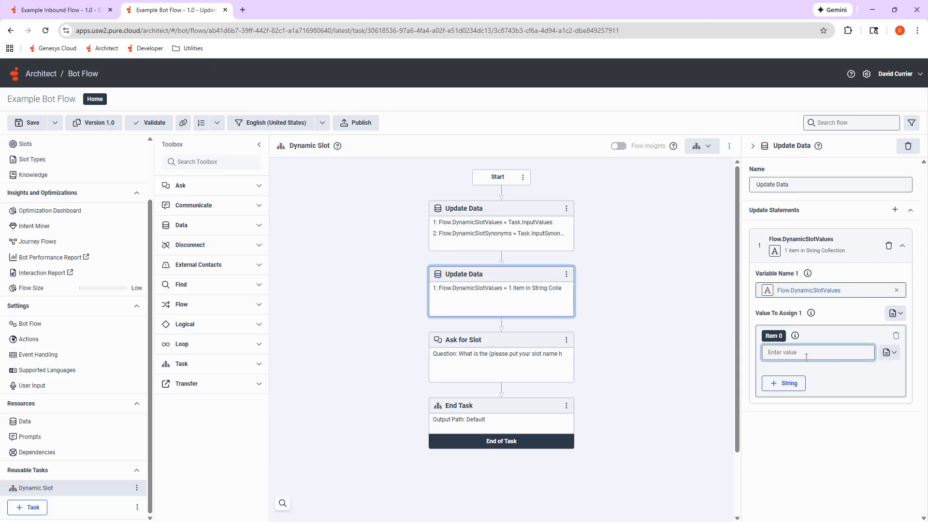
text(Sales)
click(784, 383)
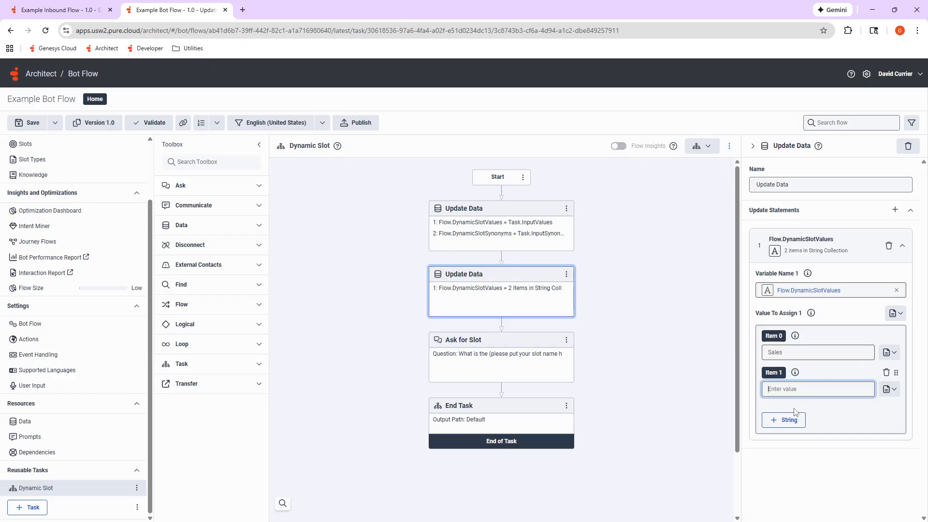
text(Support)
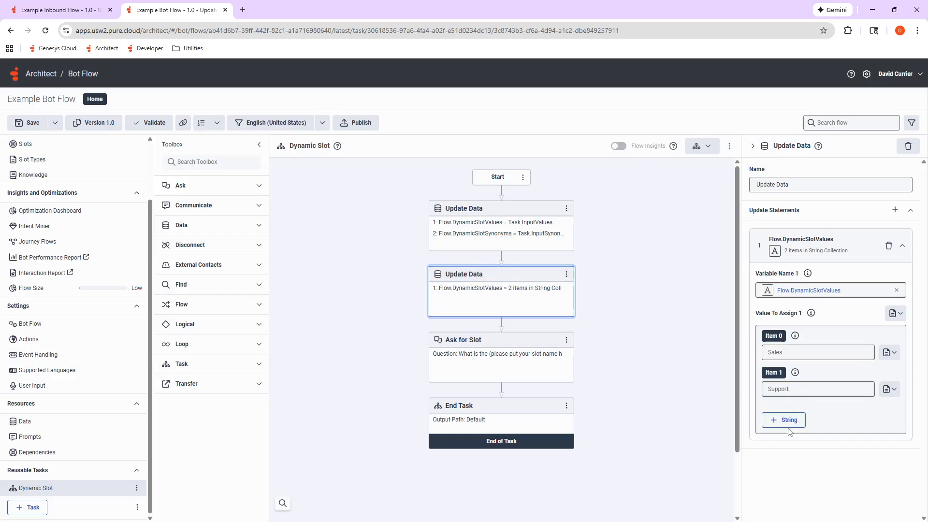
click(787, 419)
text(Agent)
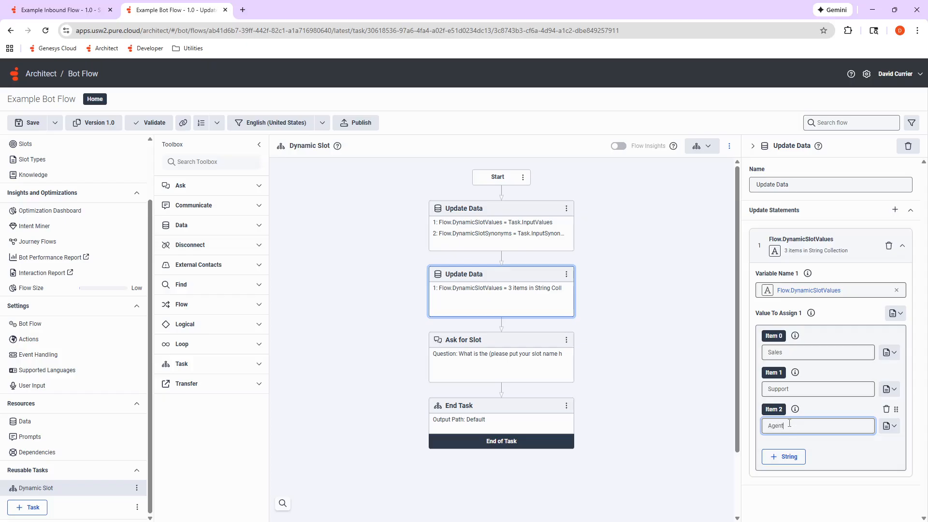
Add a second String Collection update statement with Flow.DynamicSlotSynonyms as its variable
click(895, 209)
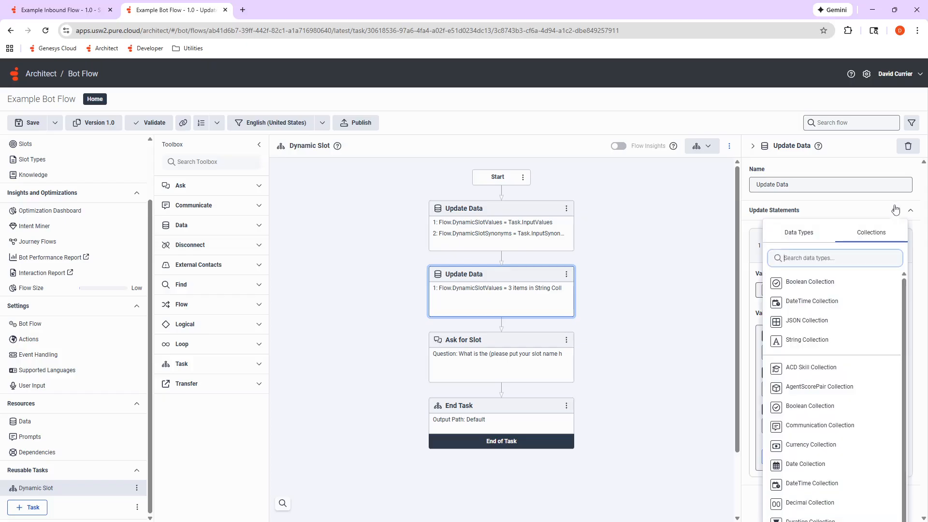
click(832, 341)
click(795, 393)
text(sy)
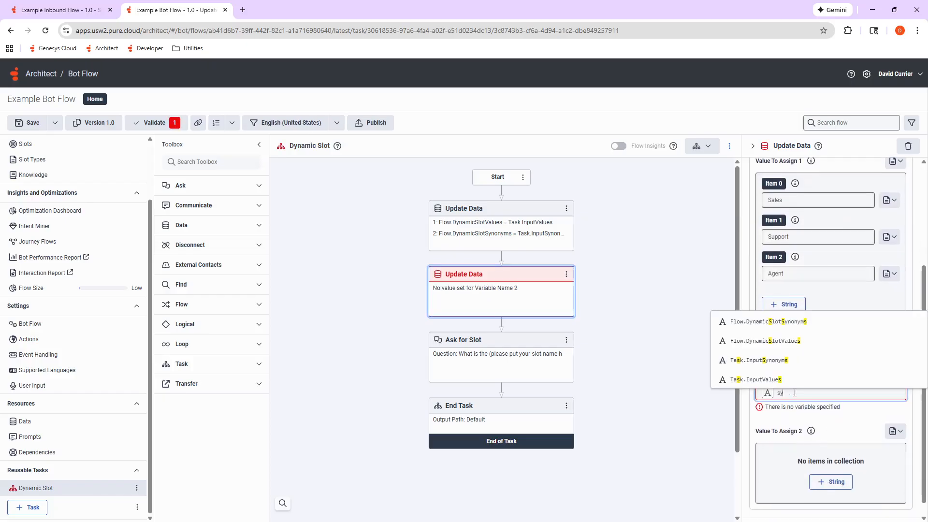
text(s)
key(BackSpace)
key(BackSpace)
key(BackSpace)
text(duyn)
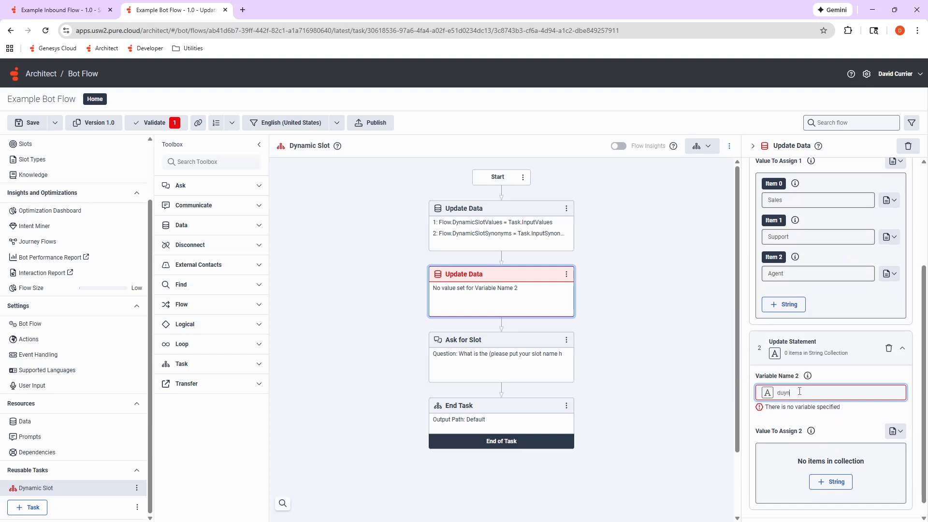
key(BackSpace)
key(BackSpace)
text(y)
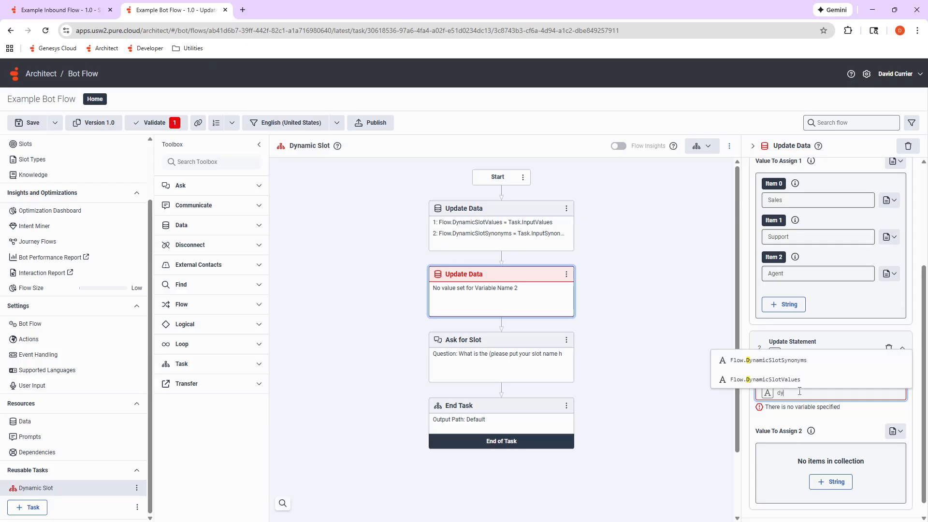
click(769, 360)
Fill the Flow.DynamicSlotSynonyms collection with the string items "1,Place an order", "2," and "0,representative"
click(830, 466)
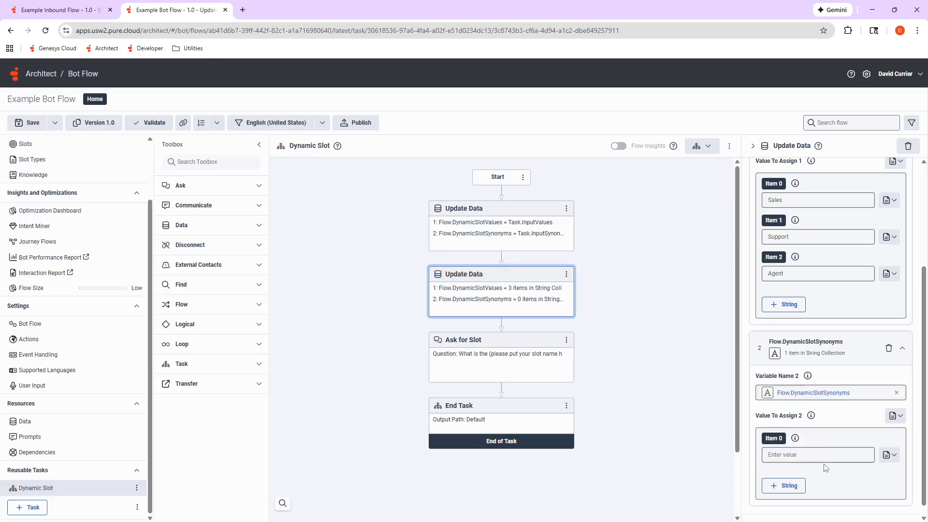
text(1,Place an order)
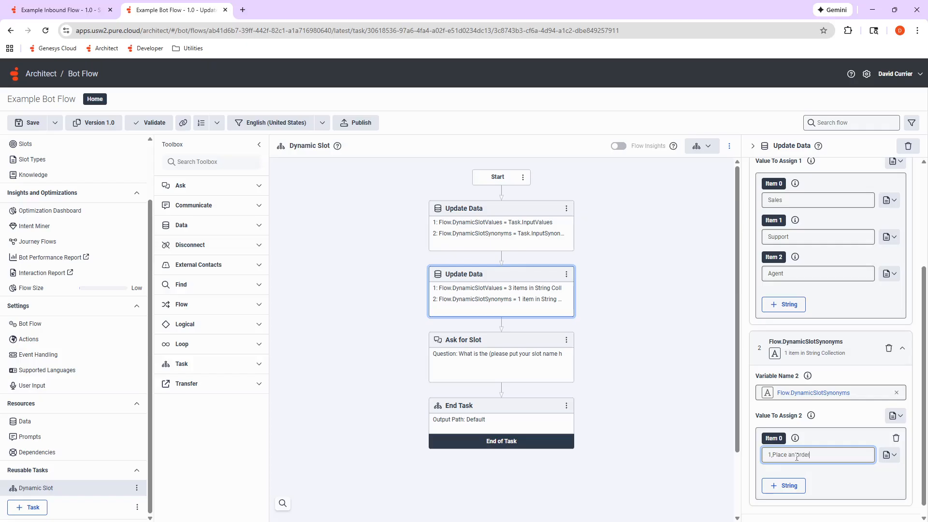
click(782, 485)
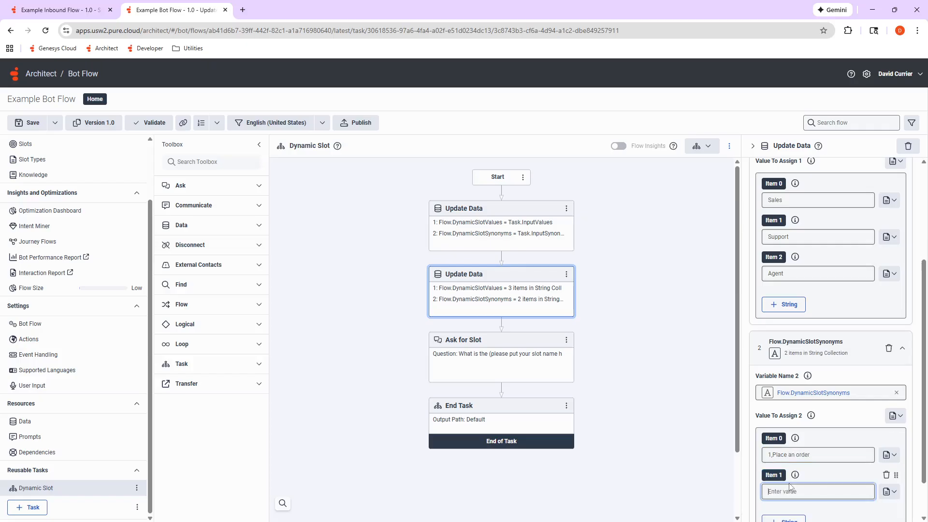
text(2,)
drag(822, 455, 746, 454)
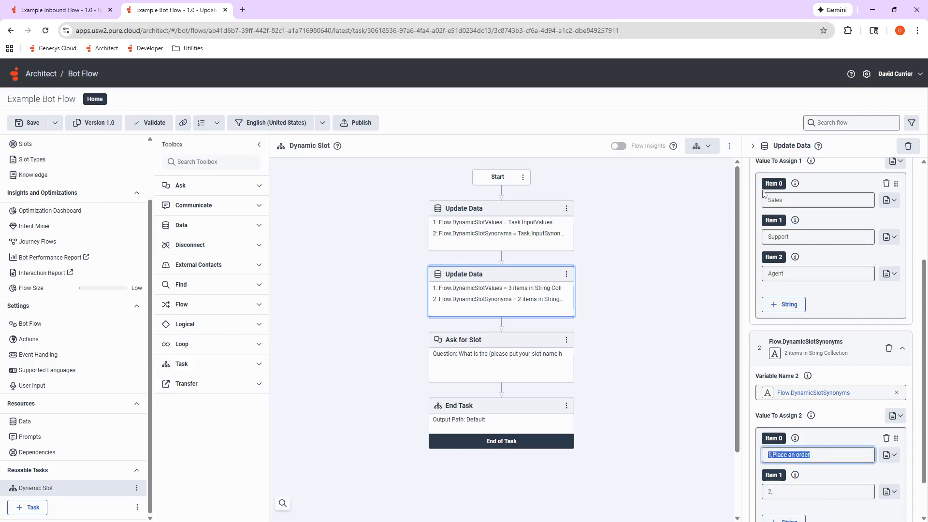
scroll(797, 386, down, 1)
click(773, 473)
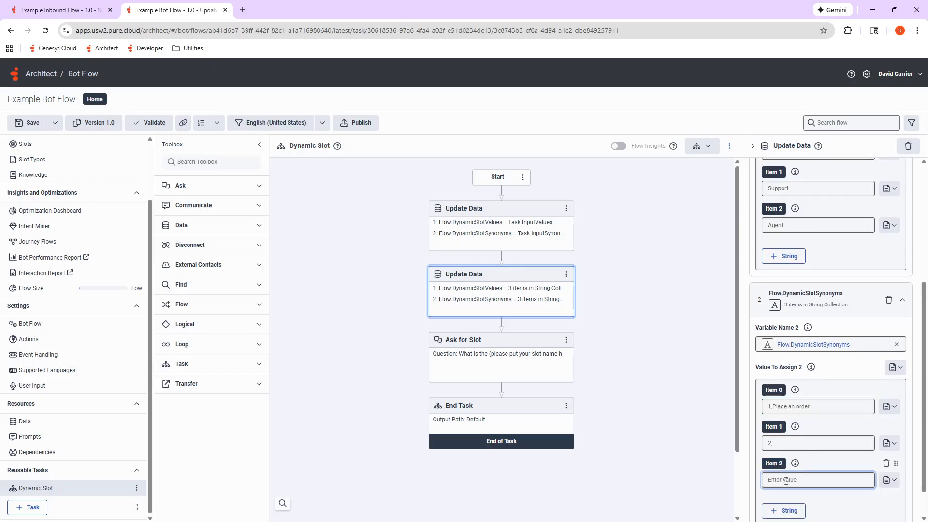
text(0,representative)
Look over the Ask for Slot action, and delete the second Update Data action from the Dynamic Slot task
click(521, 299)
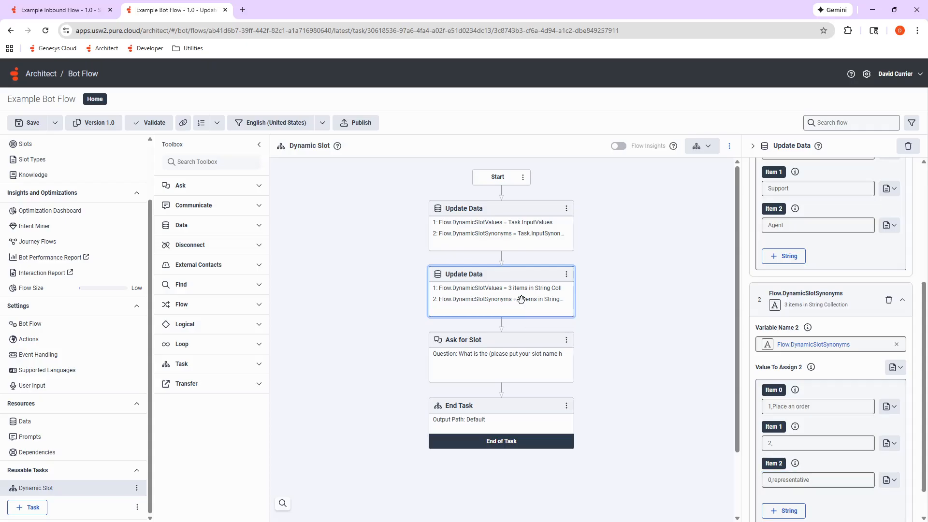
click(500, 356)
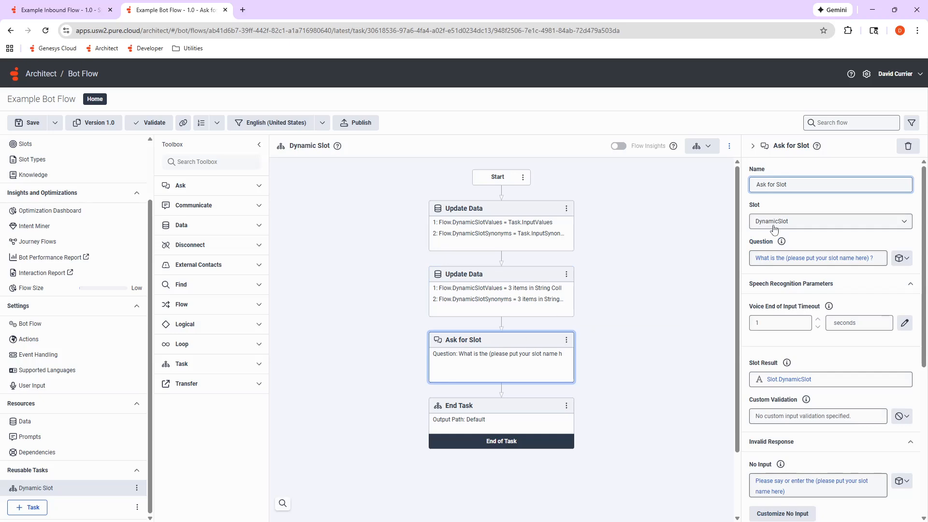
click(536, 278)
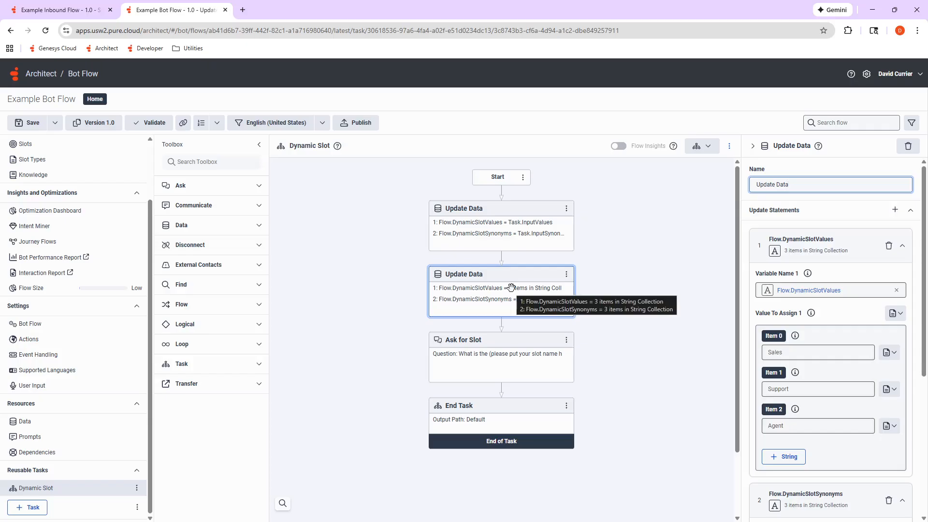
click(908, 146)
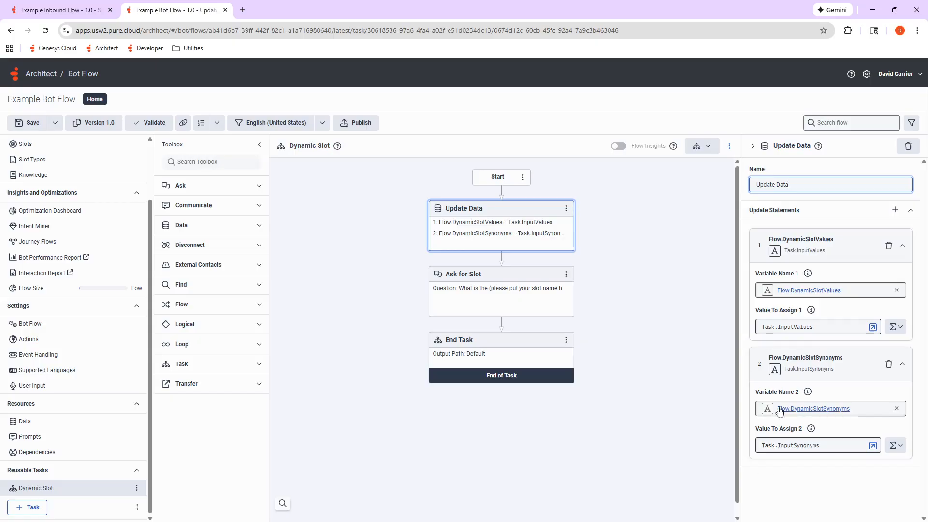
Add a Call Task action after the Decision in the Default Bot task and set it to call Dynamic Slot
scroll(63, 232, up, 3)
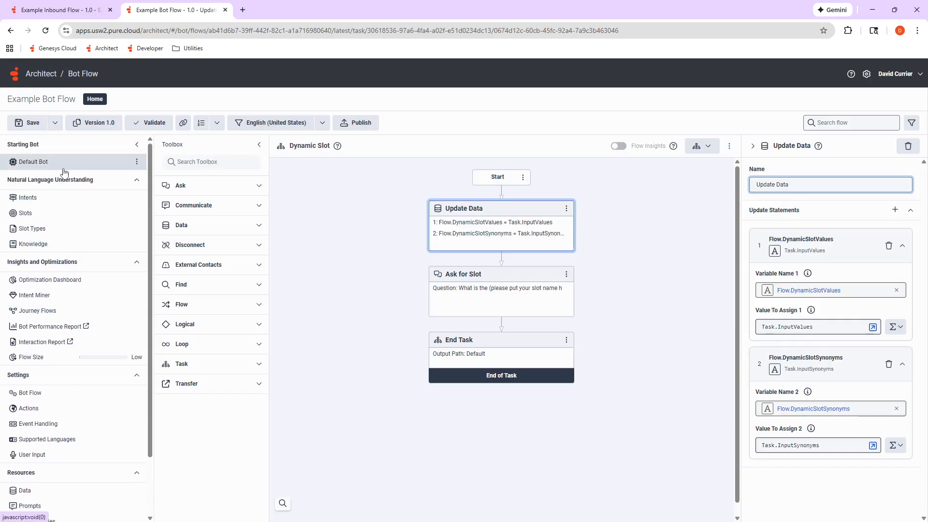
click(63, 164)
right_click(501, 360)
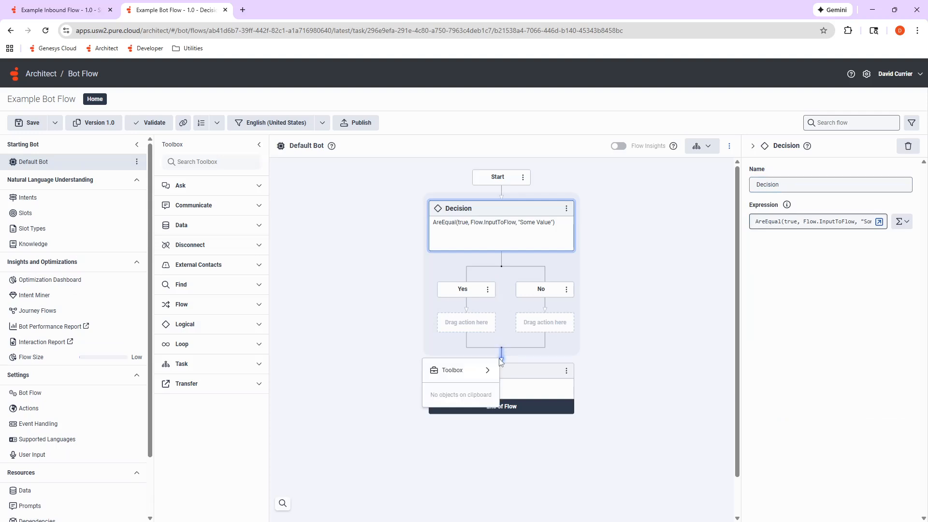
mouse_move(488, 374)
mouse_move(556, 352)
click(631, 372)
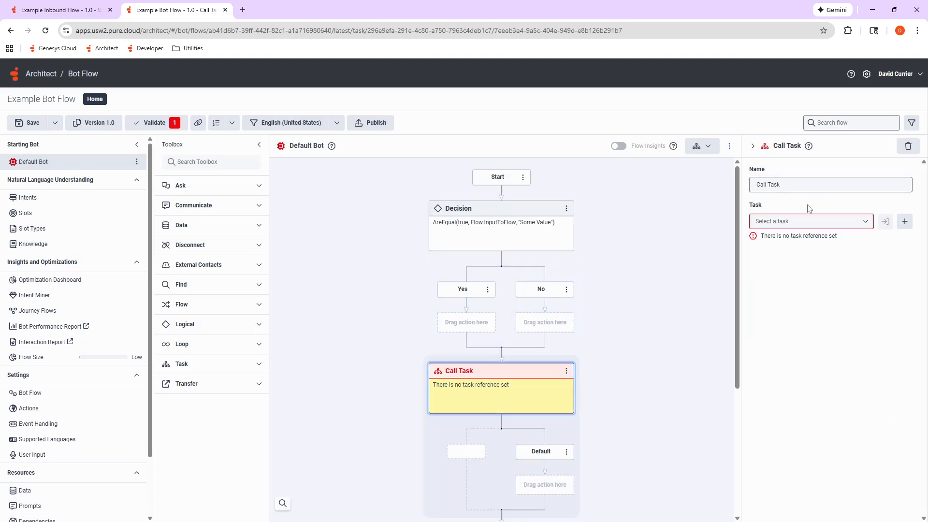
click(793, 225)
click(776, 240)
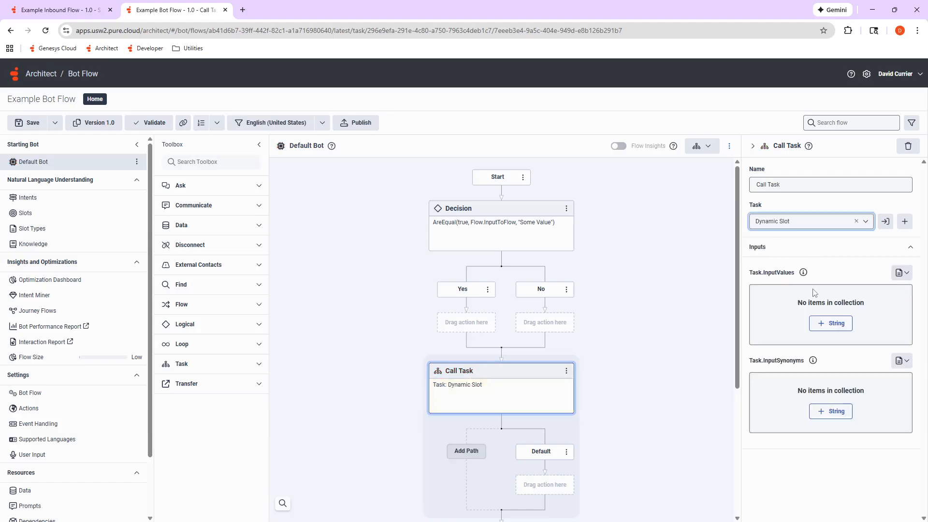
Add one blank string item to the Task.InputValues collection of the Call Task action
click(751, 274)
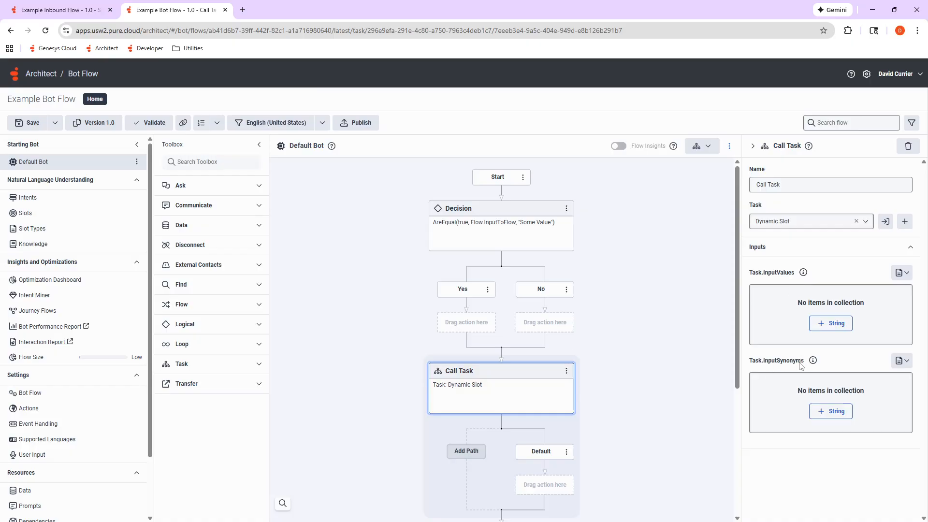
click(832, 324)
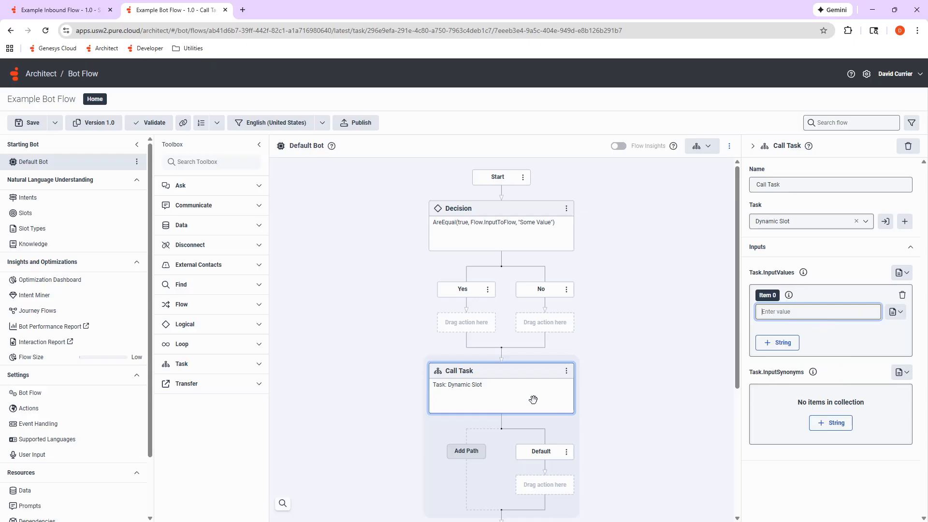
click(488, 389)
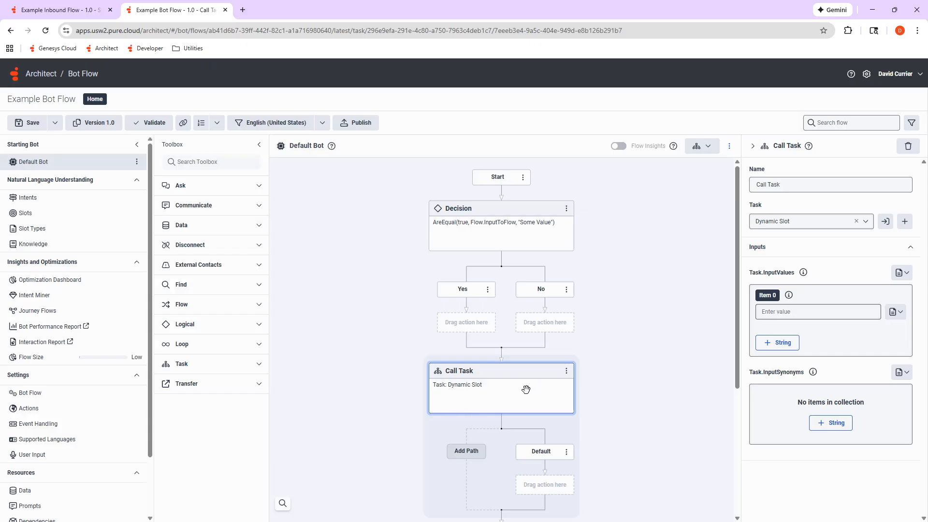
Insert a Clear Slot action before Update Data in the Dynamic Slot reusable task, with DynamicSlot as the slot to clear
scroll(96, 484, down, 2)
click(77, 487)
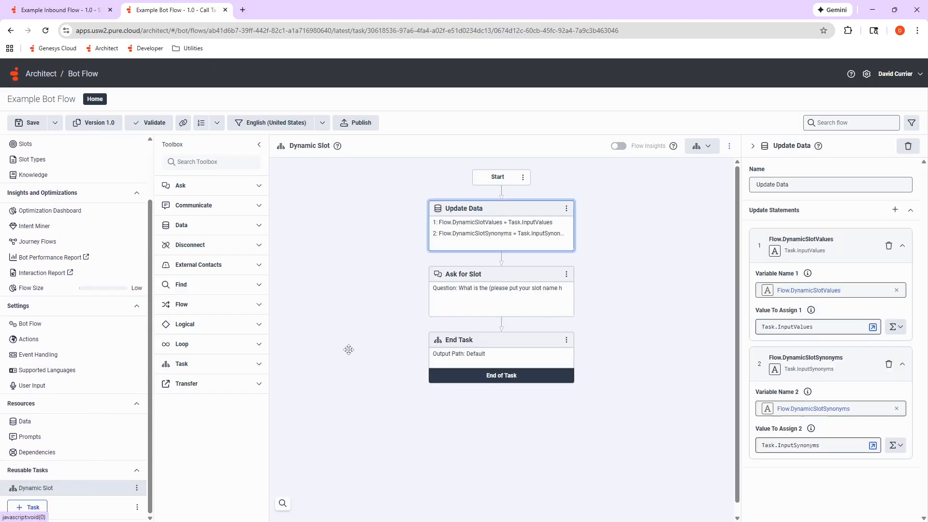
right_click(501, 199)
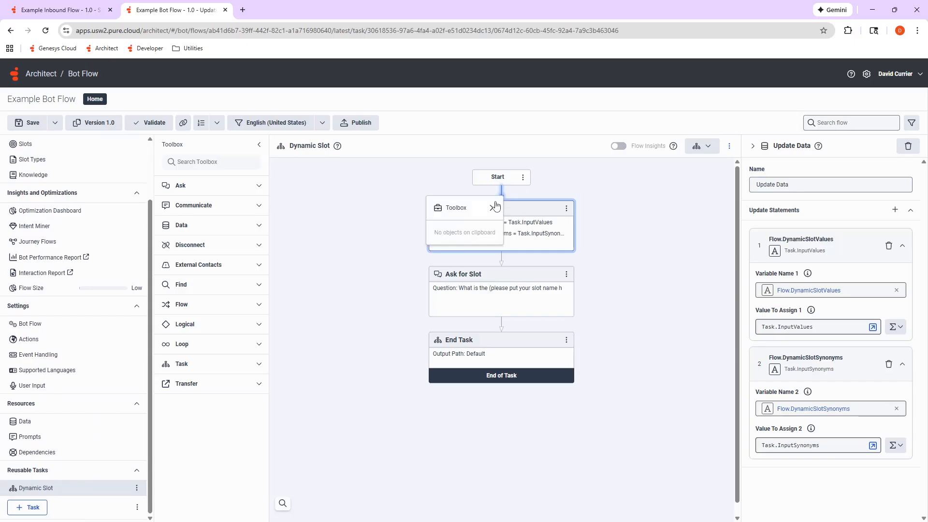
mouse_move(491, 208)
mouse_move(556, 332)
click(619, 351)
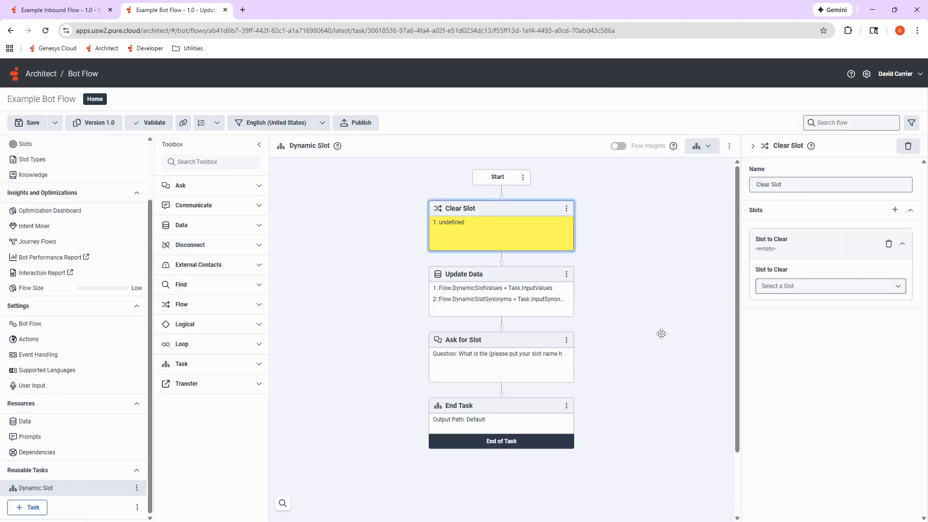
click(792, 286)
click(790, 304)
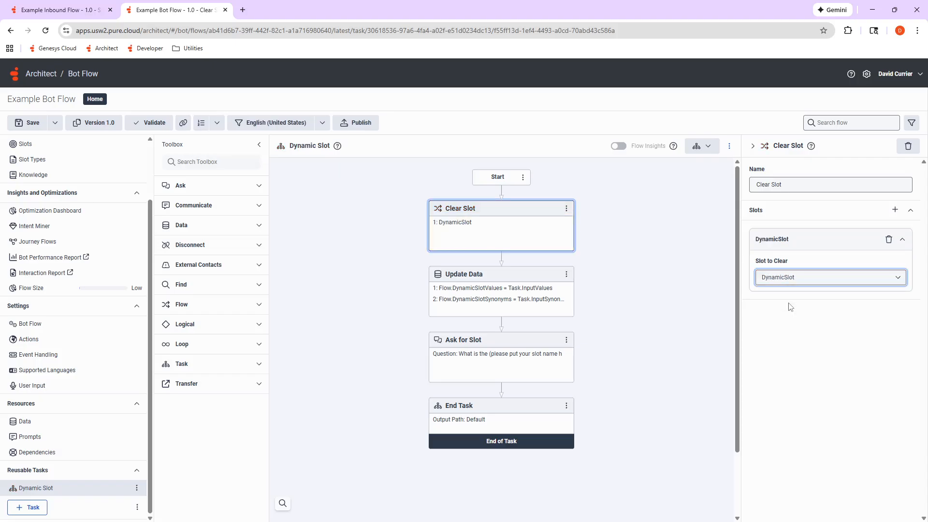